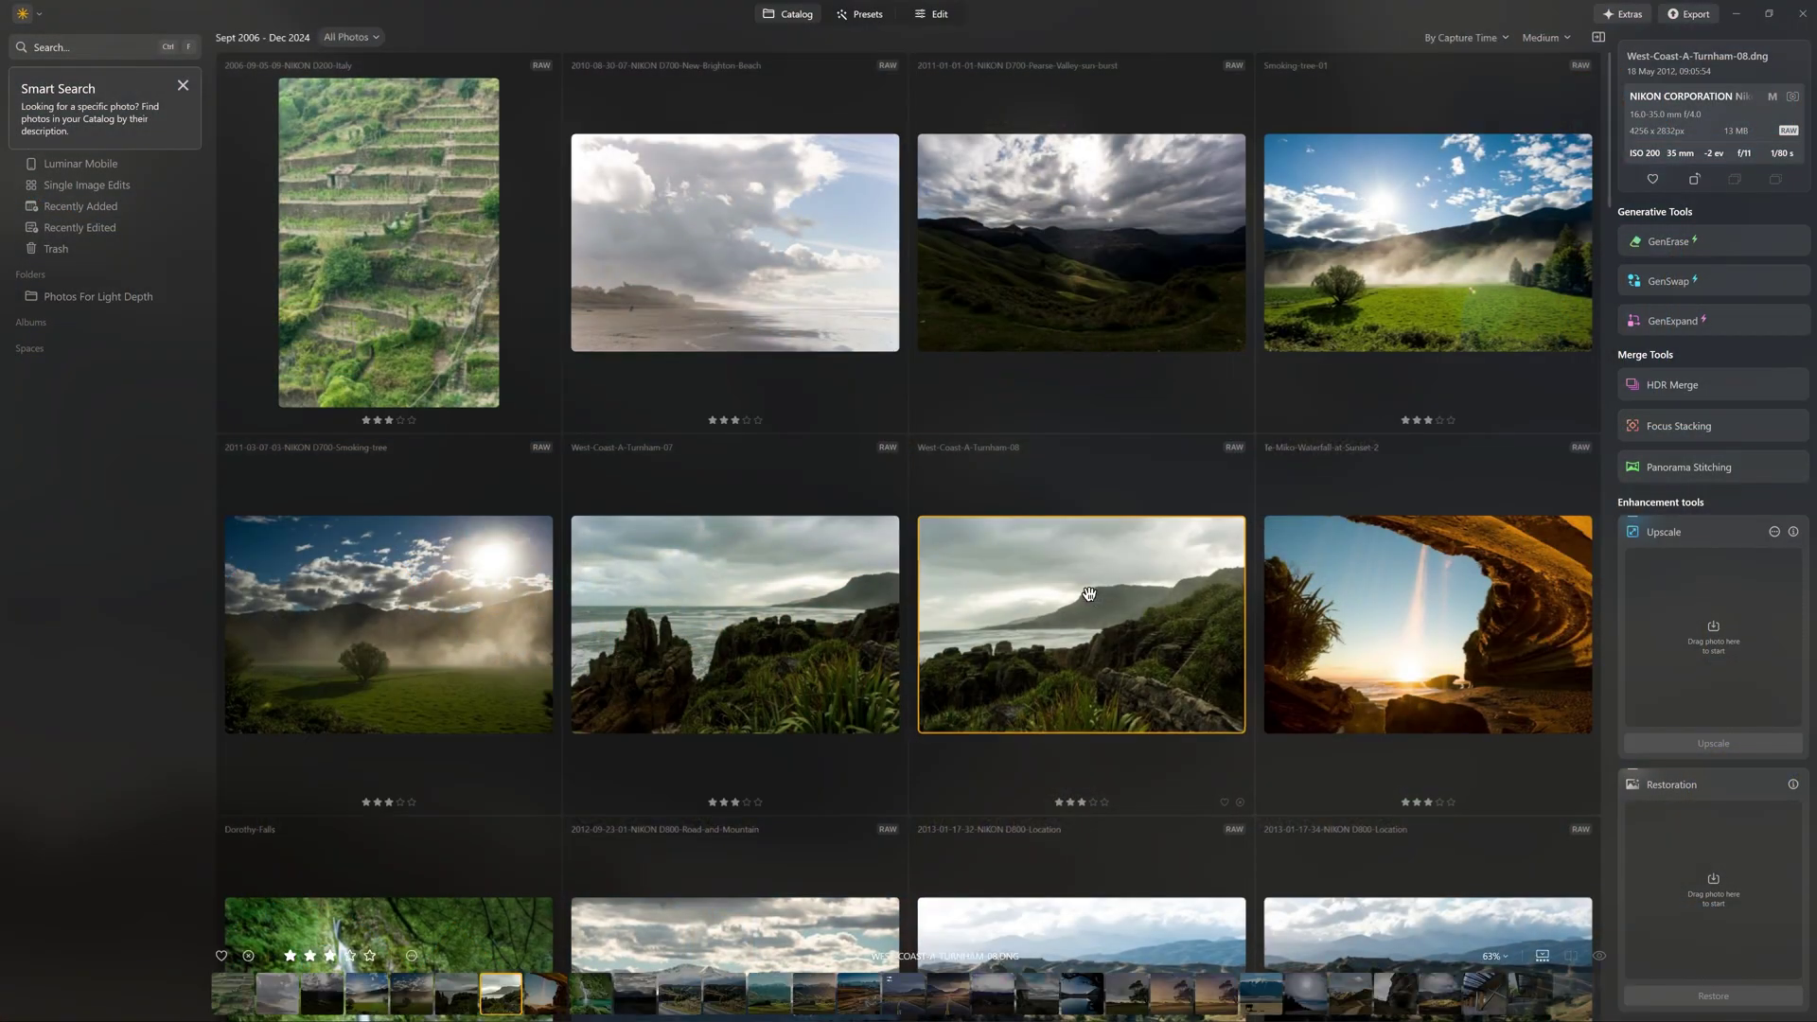
Open the coastal cliffs photo in Edit, Auto Adjust it in Develop, and expand Light Depth
{"action": "left_click", "coordinate": [952, 20]}
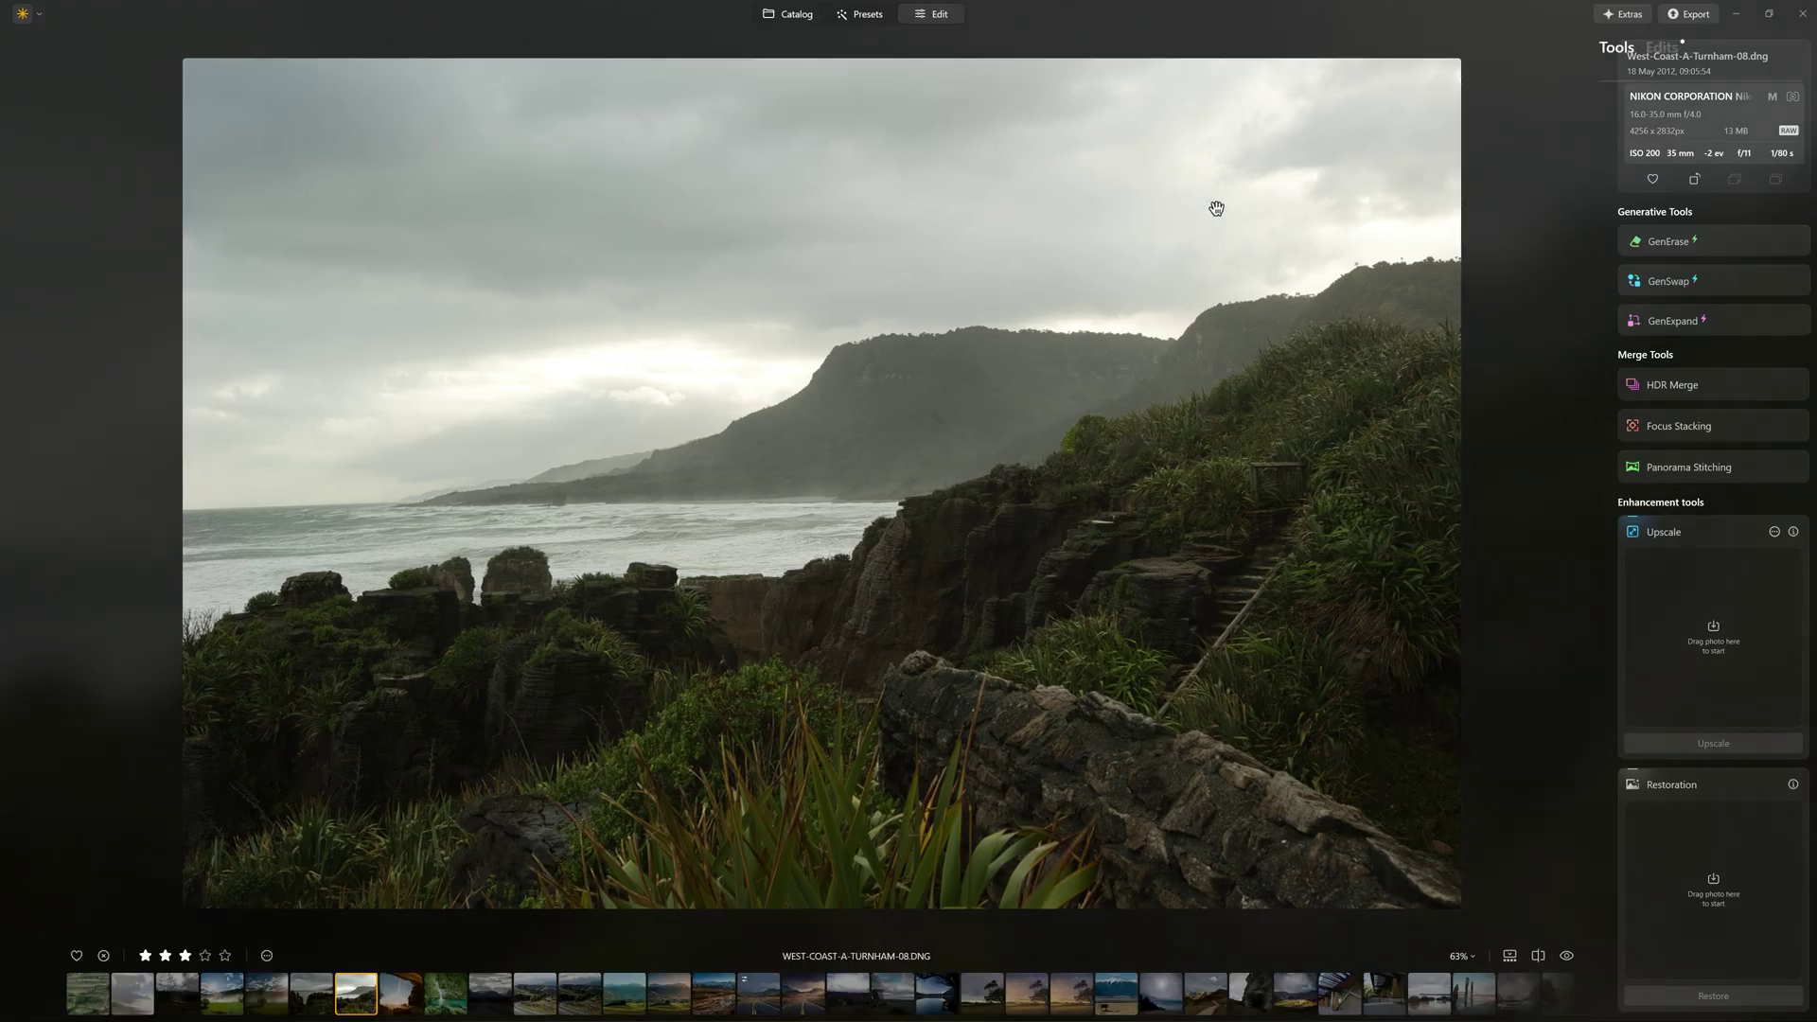
{"action": "left_click", "coordinate": [1668, 295]}
{"action": "left_click", "coordinate": [1703, 340]}
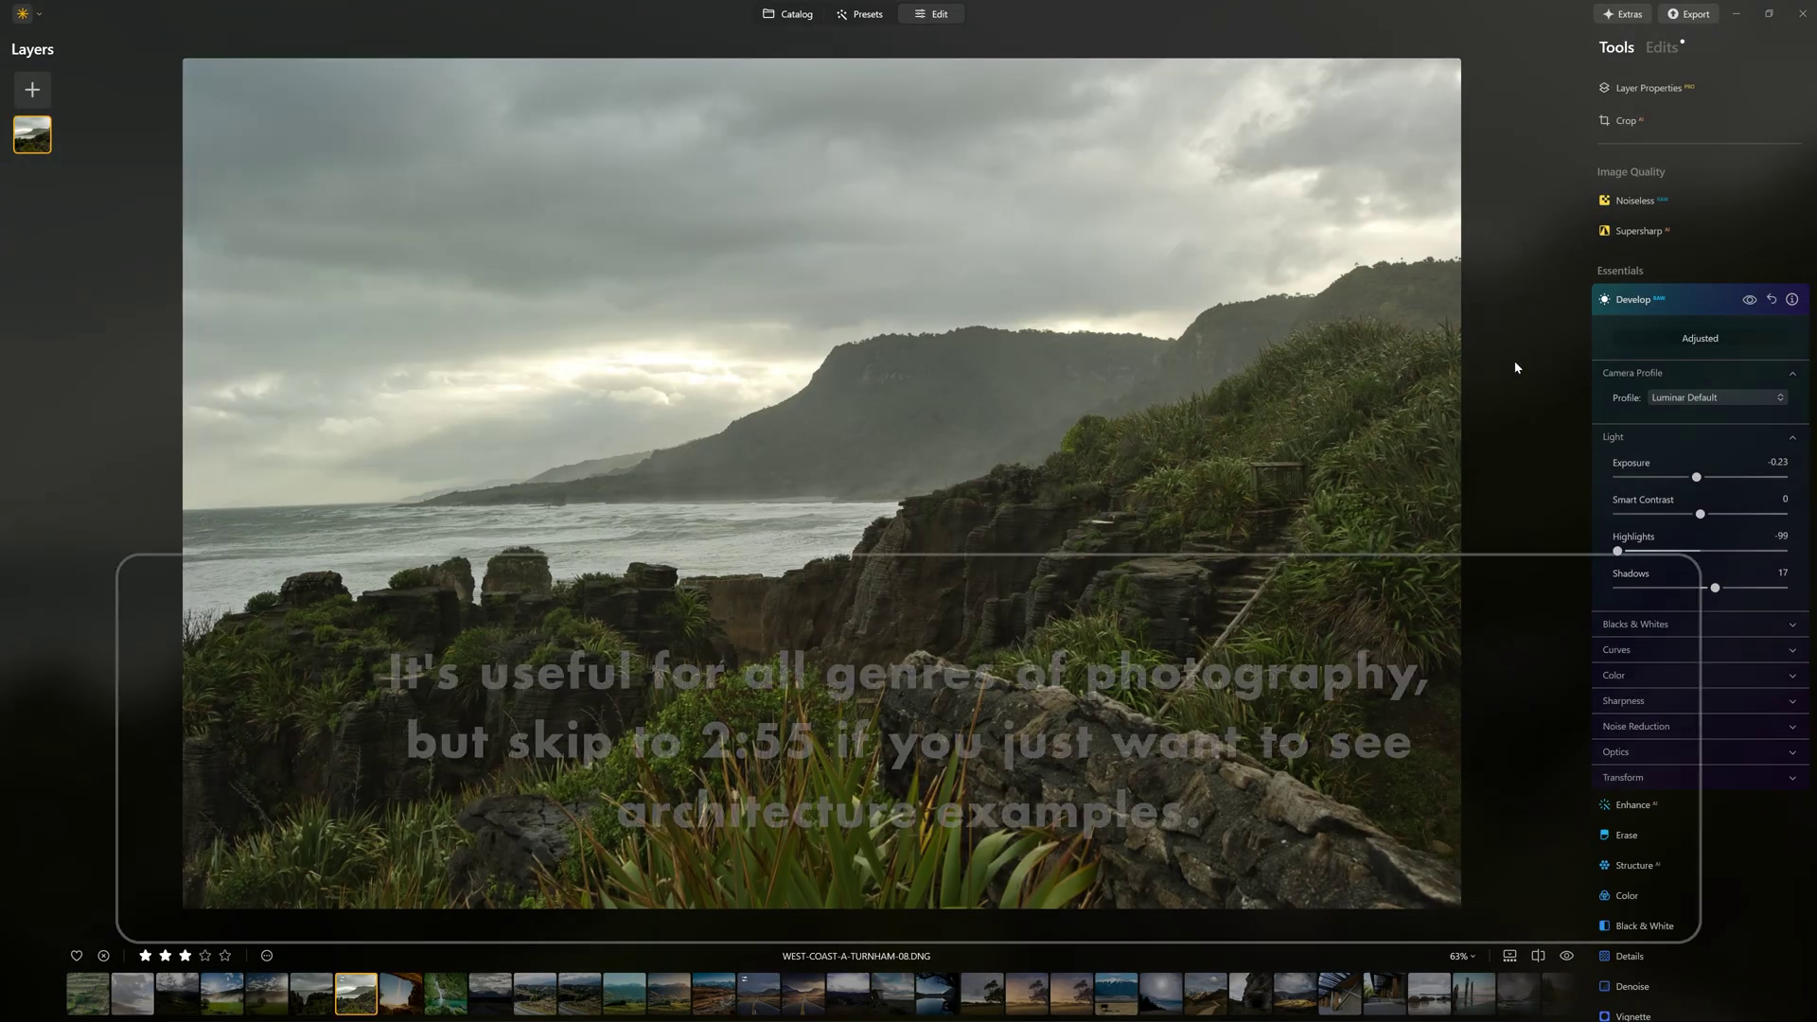
{"action": "scroll", "coordinate": [1718, 405], "scroll_direction": "down", "scroll_amount": 5}
{"action": "scroll", "coordinate": [1718, 404], "scroll_direction": "down", "scroll_amount": 1}
{"action": "scroll", "coordinate": [1651, 717], "scroll_direction": "down", "scroll_amount": 1}
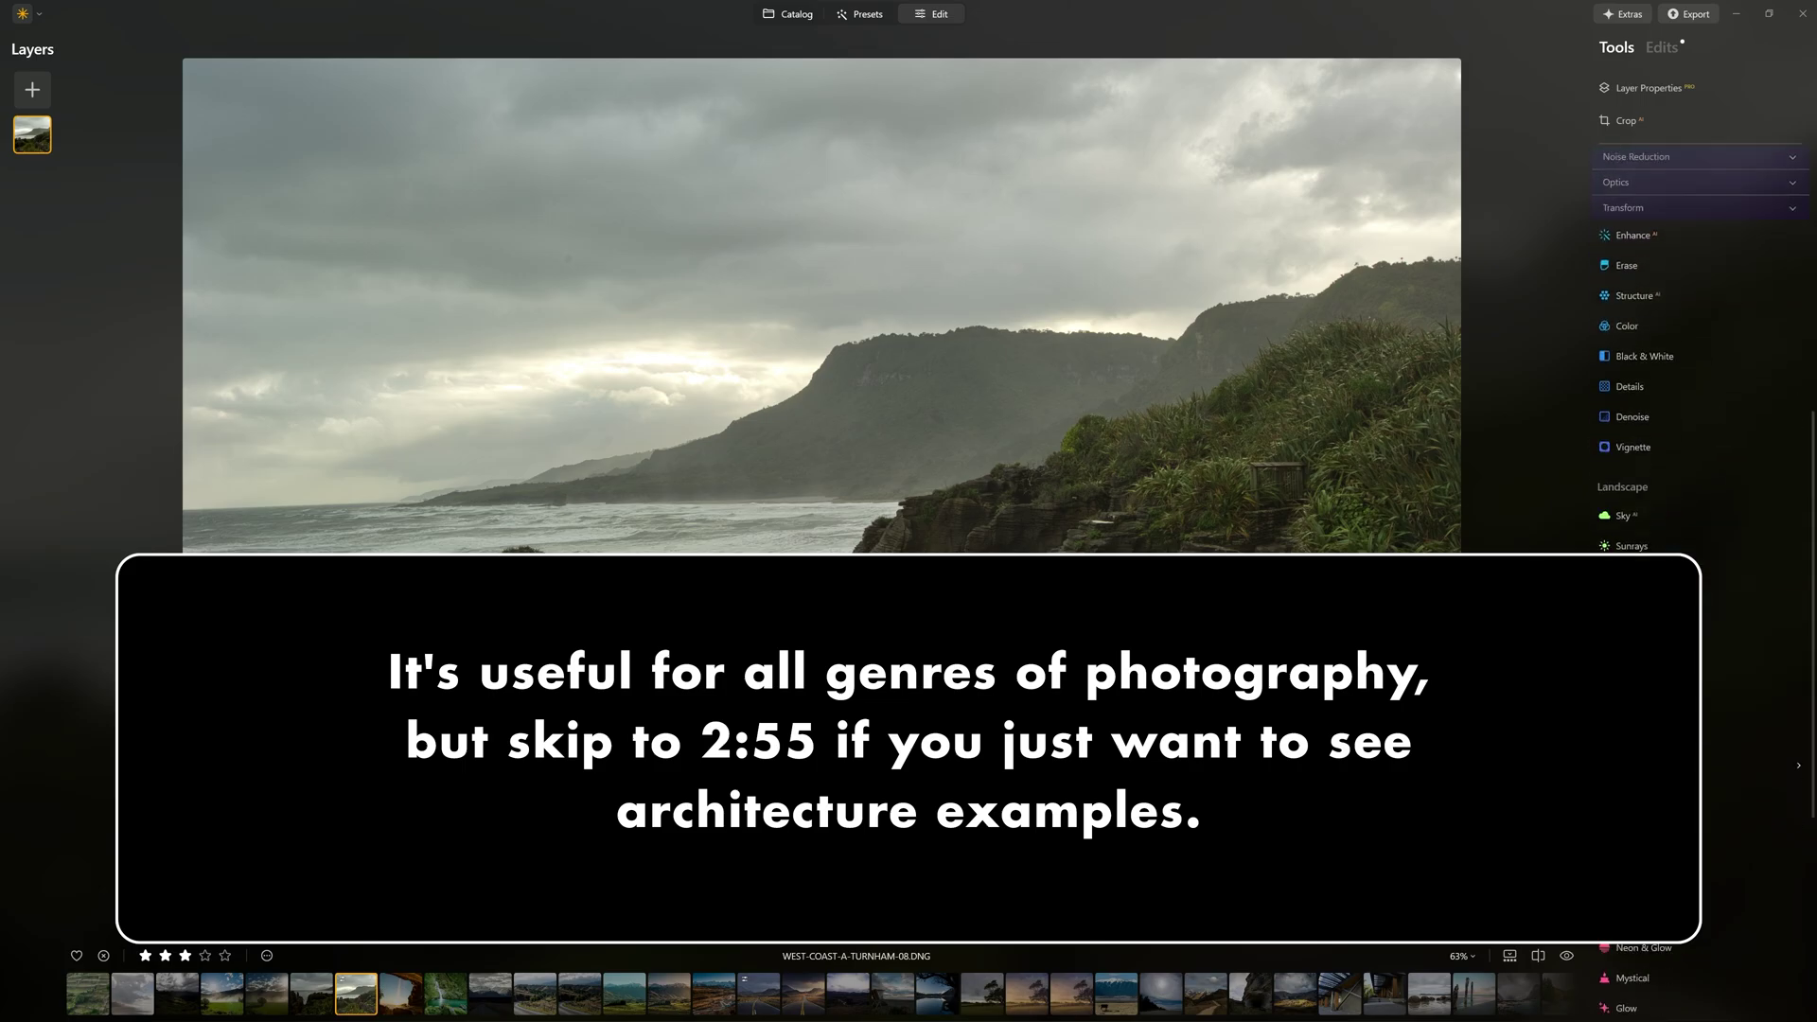
{"action": "left_click", "coordinate": [1651, 721]}
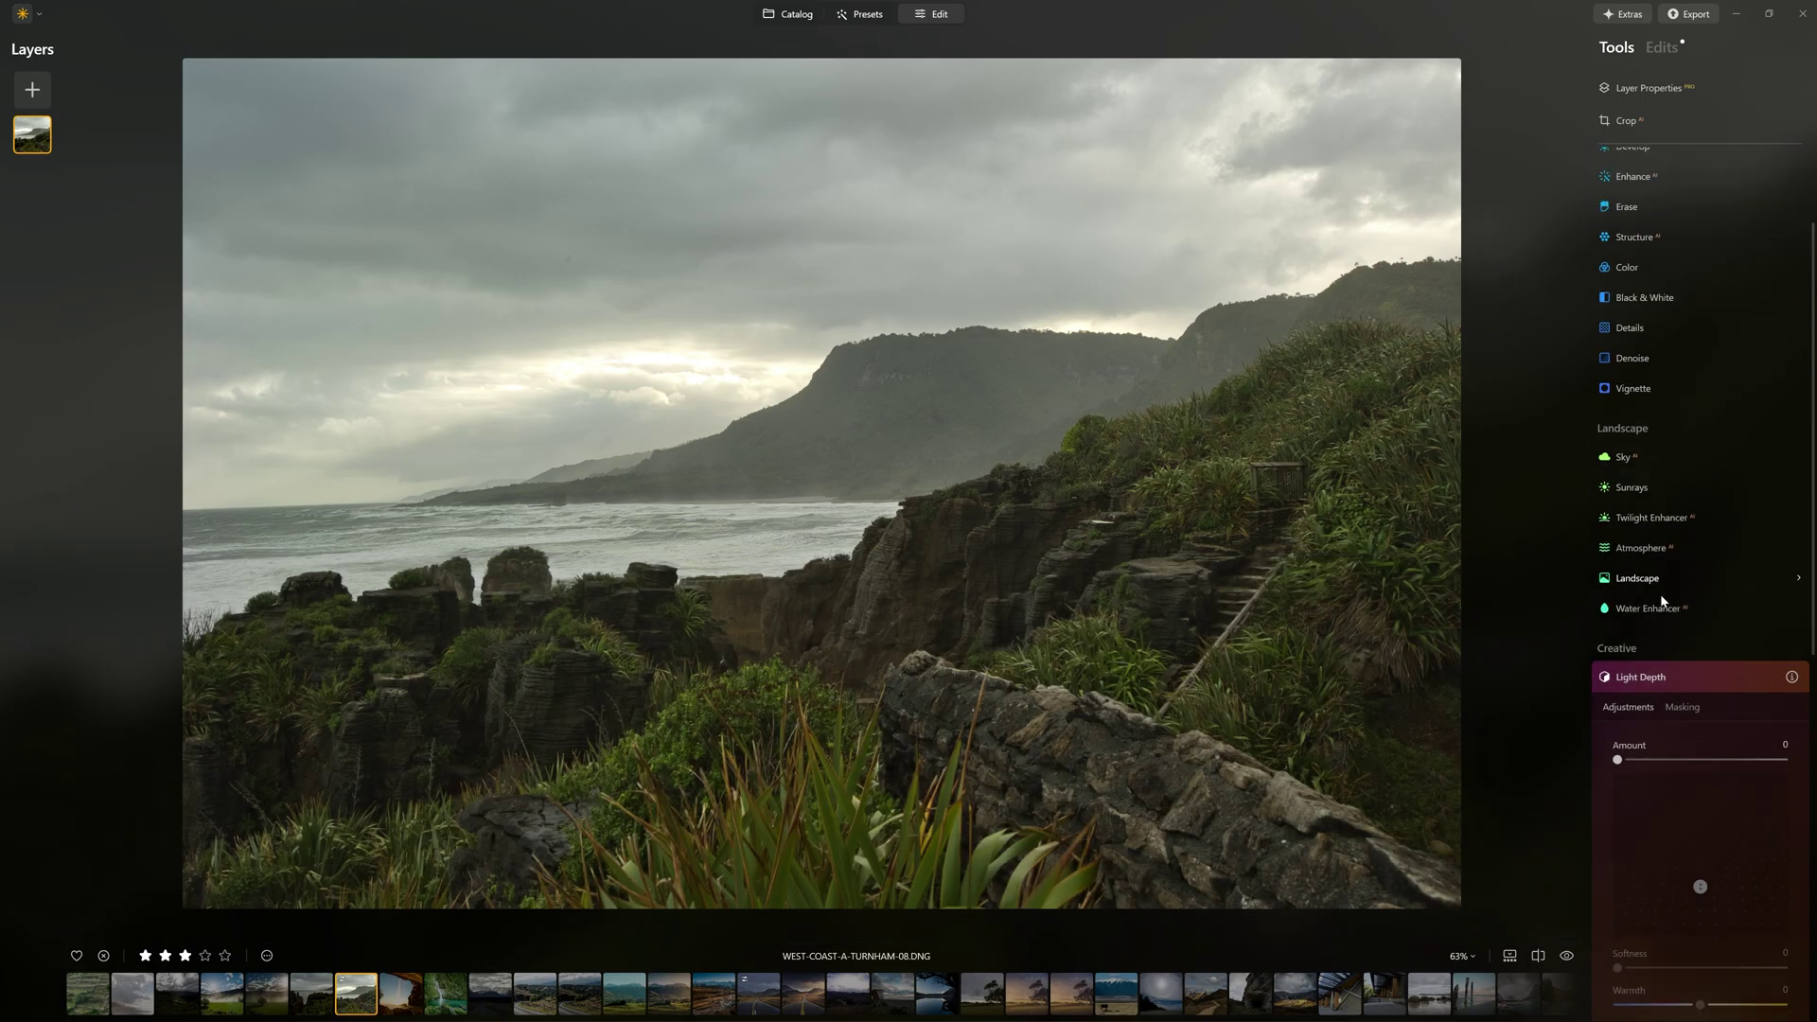
{"action": "scroll", "coordinate": [1677, 624], "scroll_direction": "down", "scroll_amount": 2}
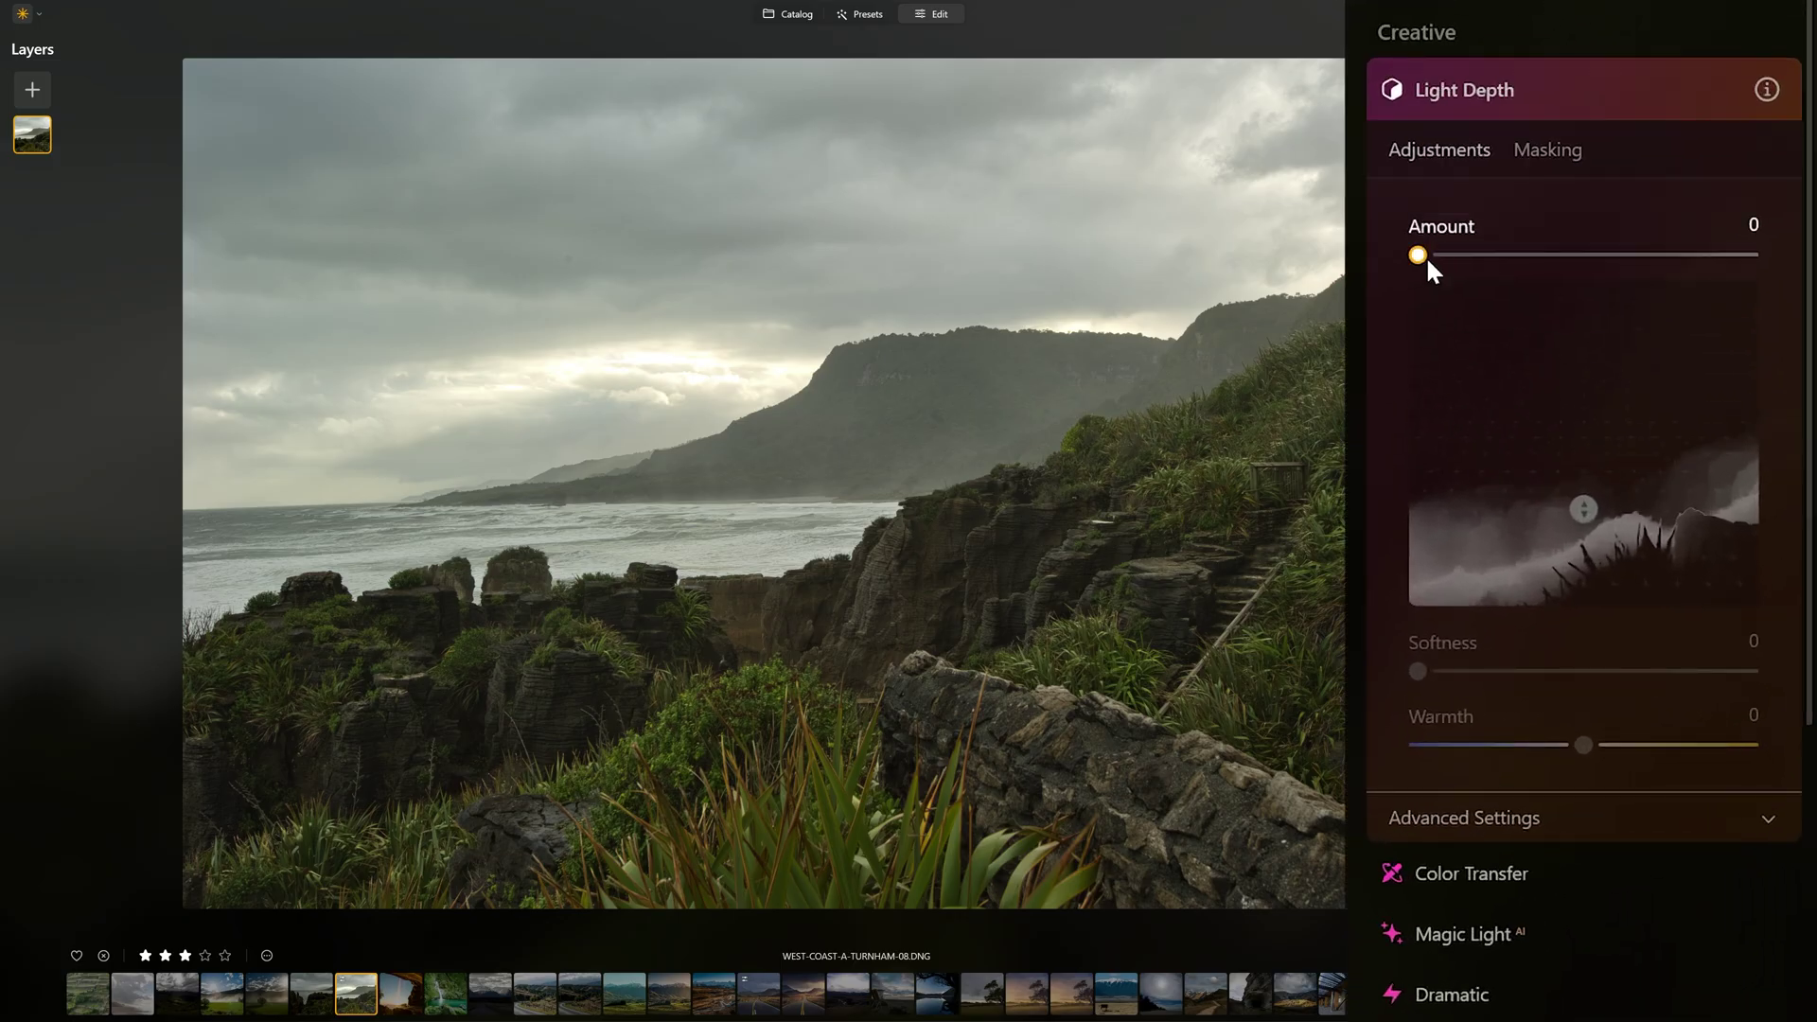
Set Light Depth Amount to 100, compare with the effect off, and push the focus deeper
{"action": "mouse_move", "coordinate": [1426, 256]}
{"action": "left_mouse_down"}
{"action": "mouse_move", "coordinate": [1572, 274]}
{"action": "mouse_move", "coordinate": [1776, 259]}
{"action": "left_mouse_up"}
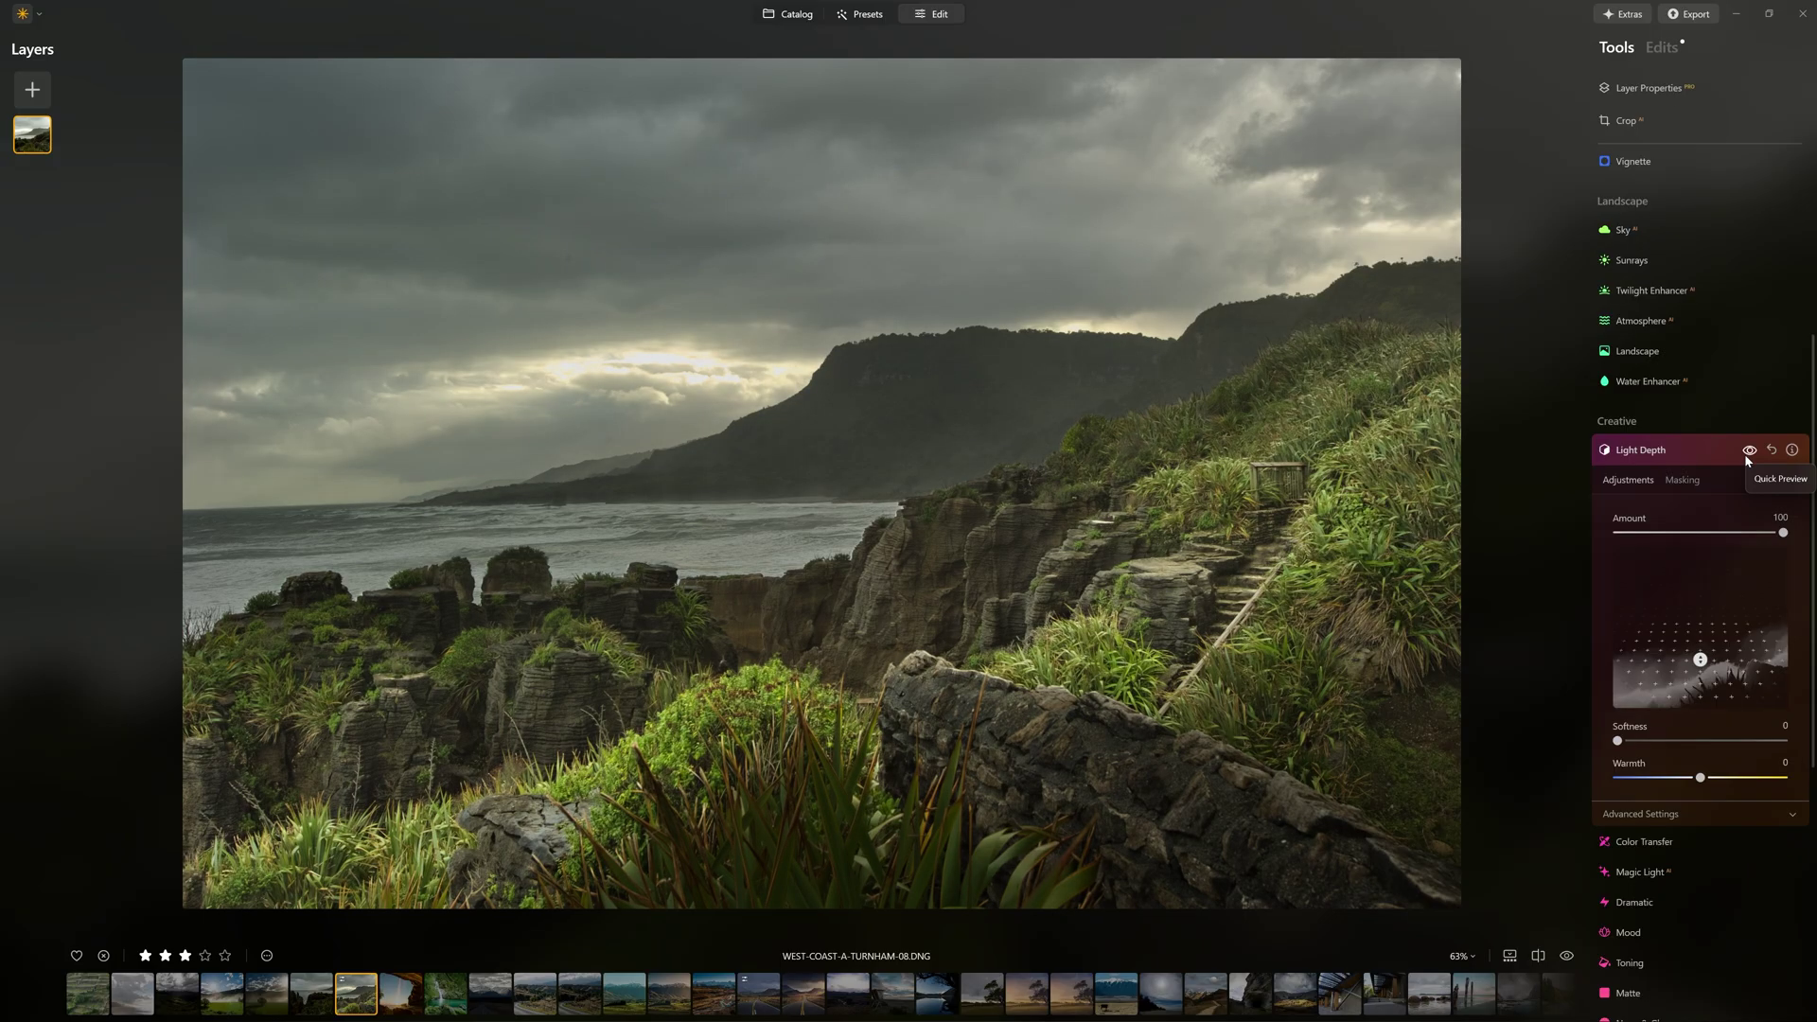
{"action": "left_click", "coordinate": [1748, 451]}
{"action": "left_click", "coordinate": [1748, 450]}
{"action": "left_click", "coordinate": [1747, 451]}
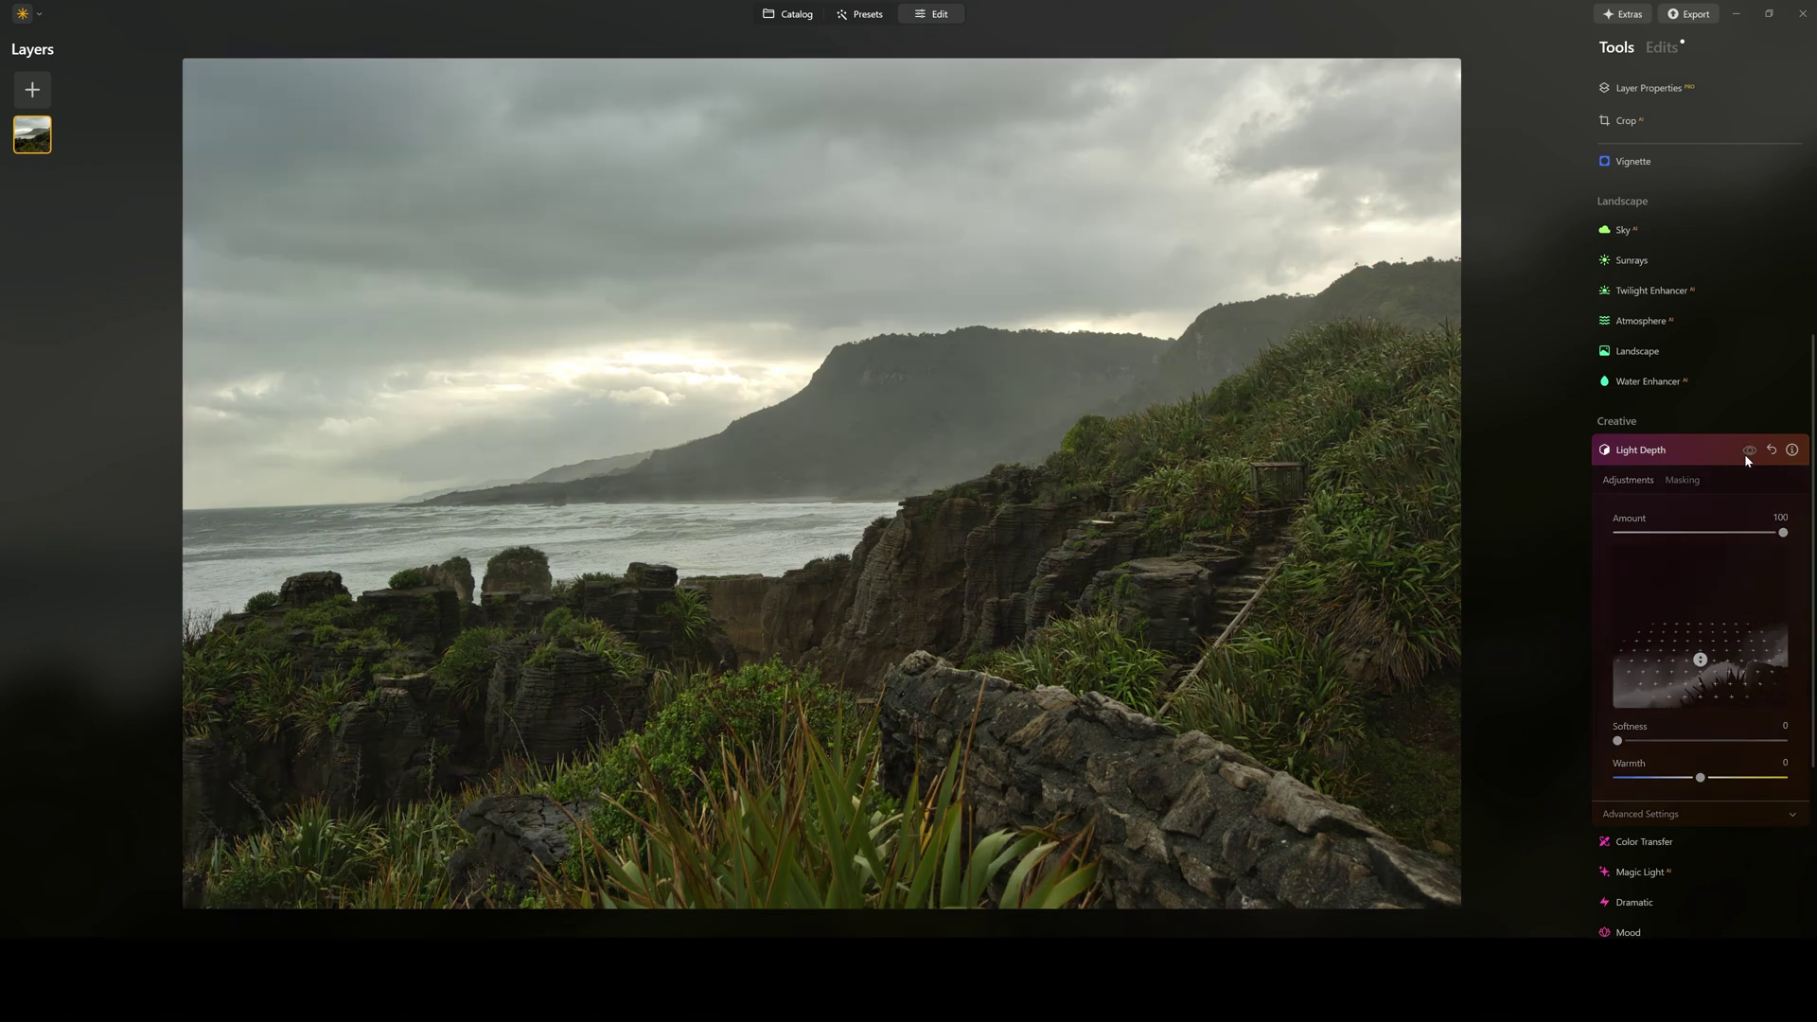
{"action": "left_click", "coordinate": [1747, 450]}
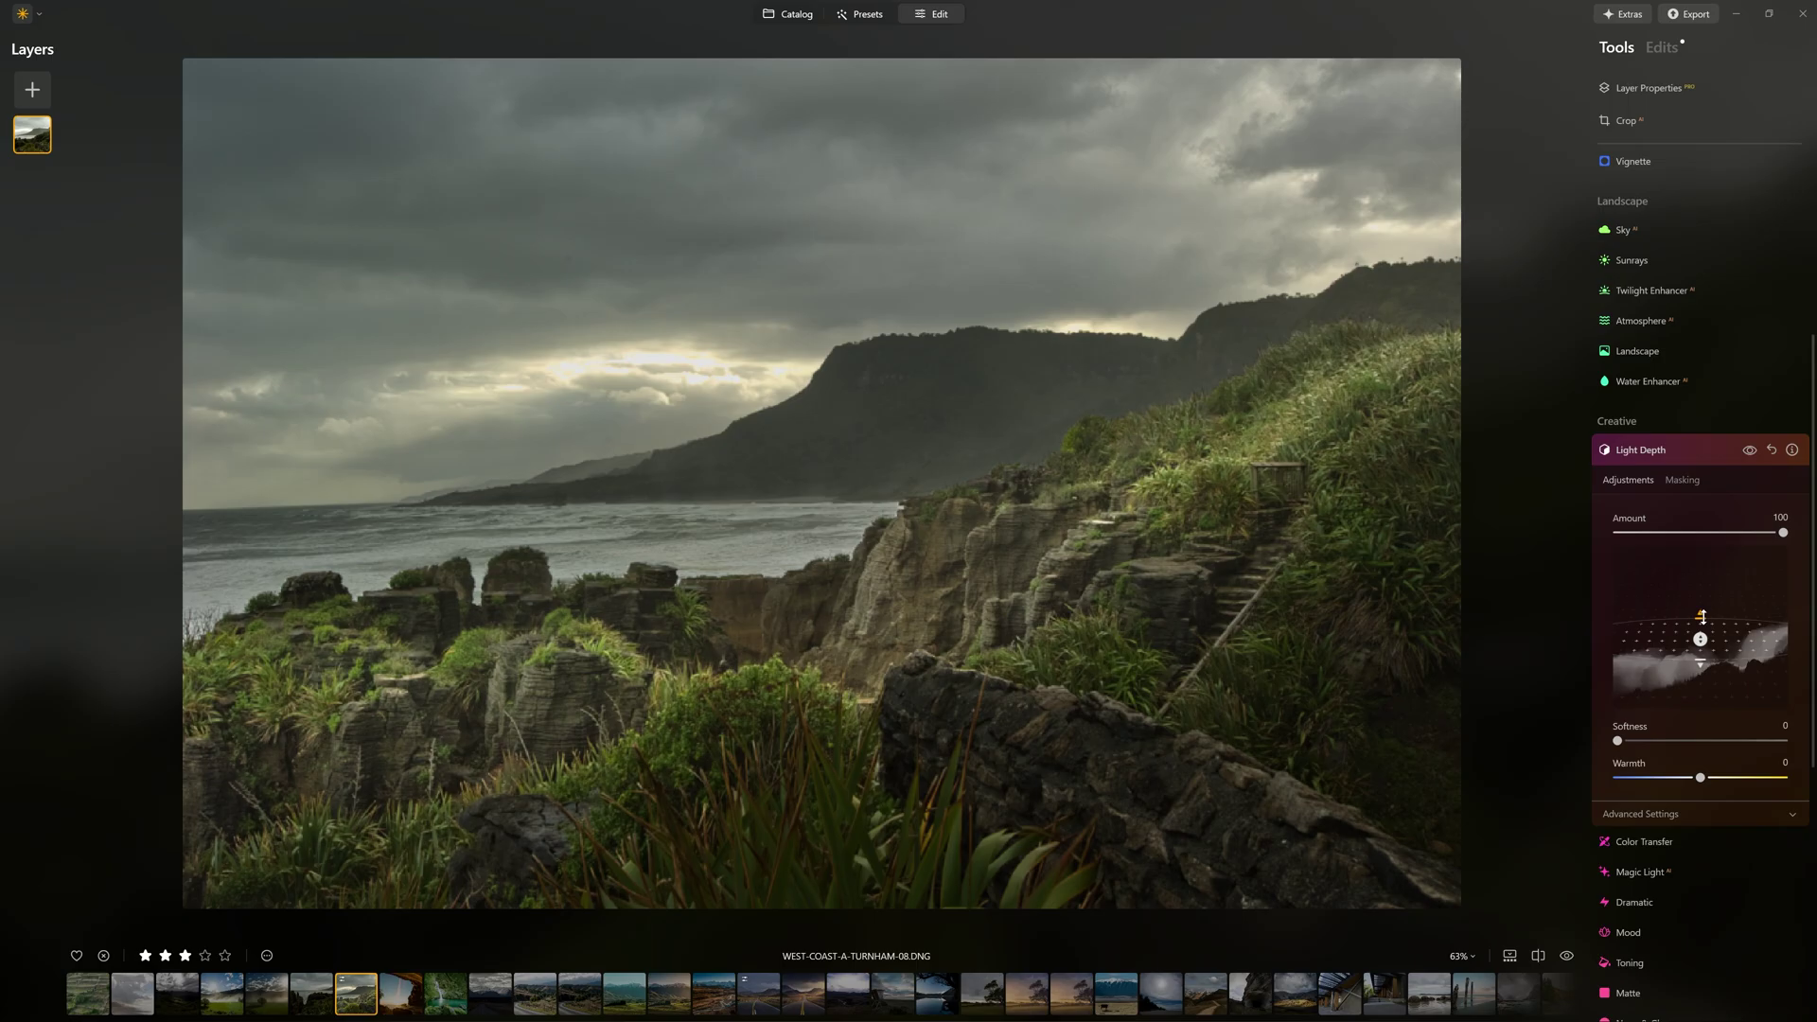
{"action": "left_click_drag", "start_coordinate": [1702, 613], "coordinate": [1699, 590]}
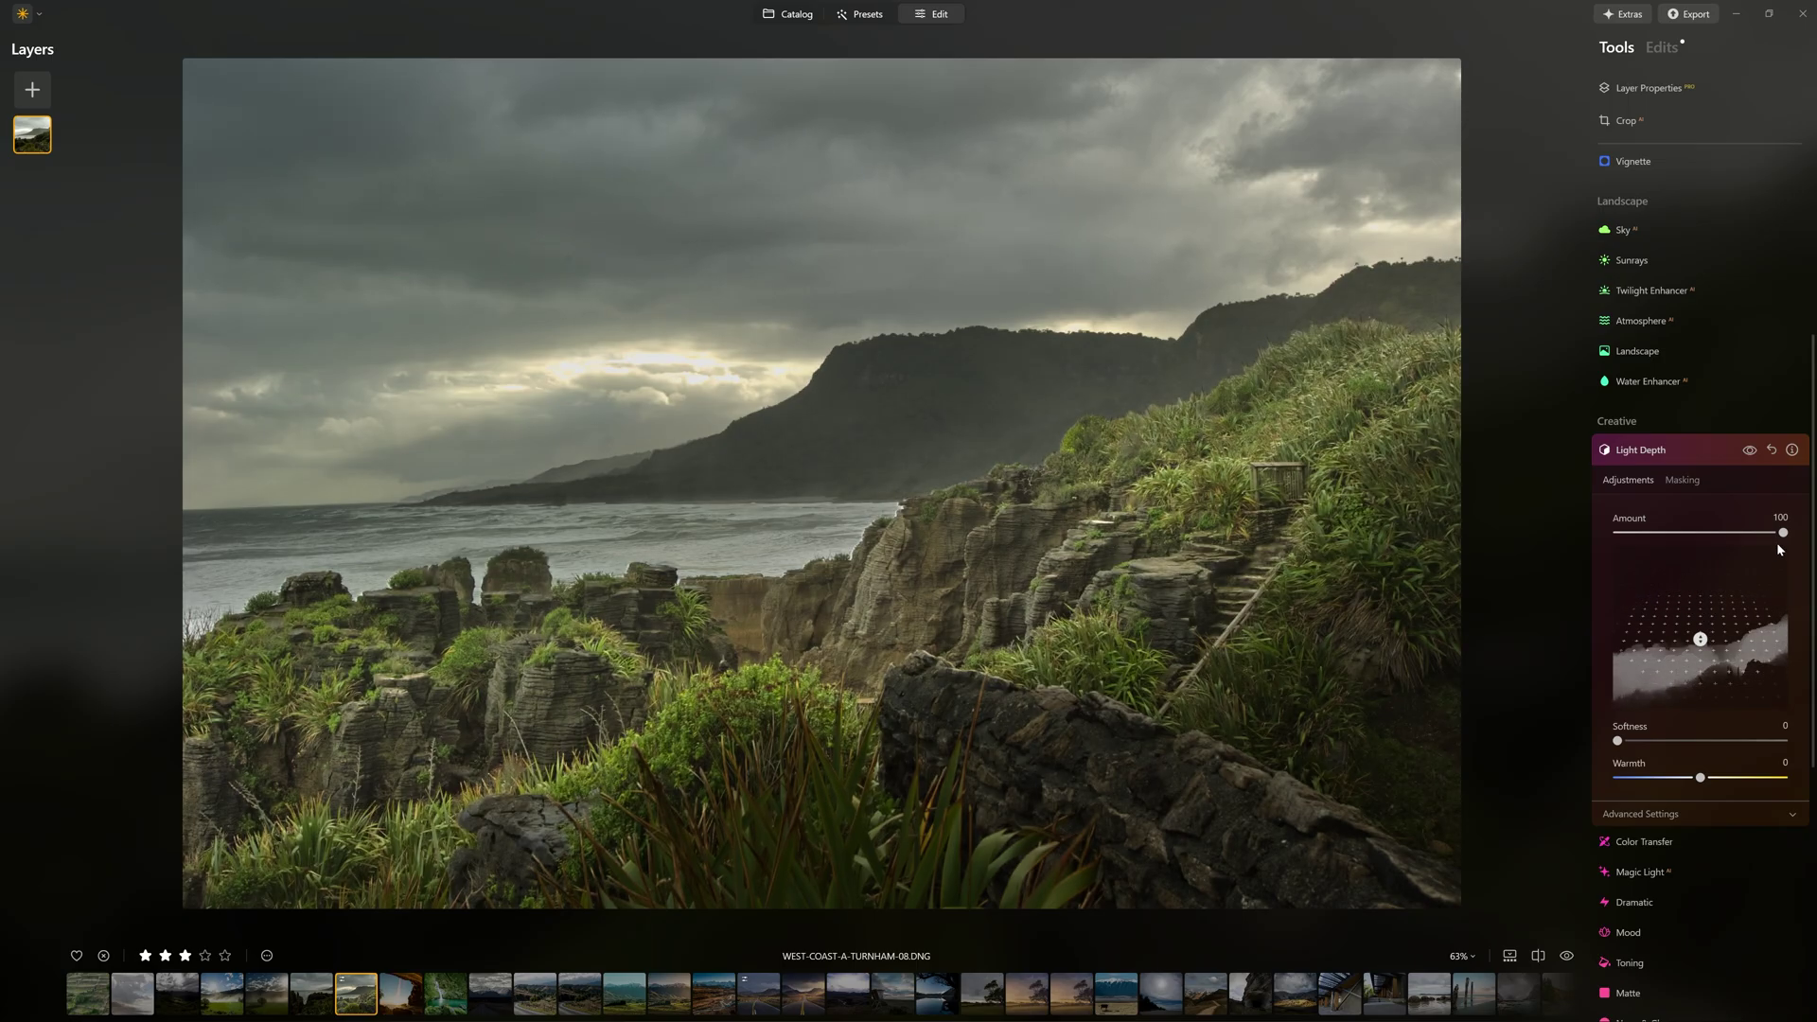
Ease the coastal photo's Light Depth Amount to 58 and compare with the effect toggled
{"action": "left_click_drag", "start_coordinate": [1783, 532], "coordinate": [1659, 534]}
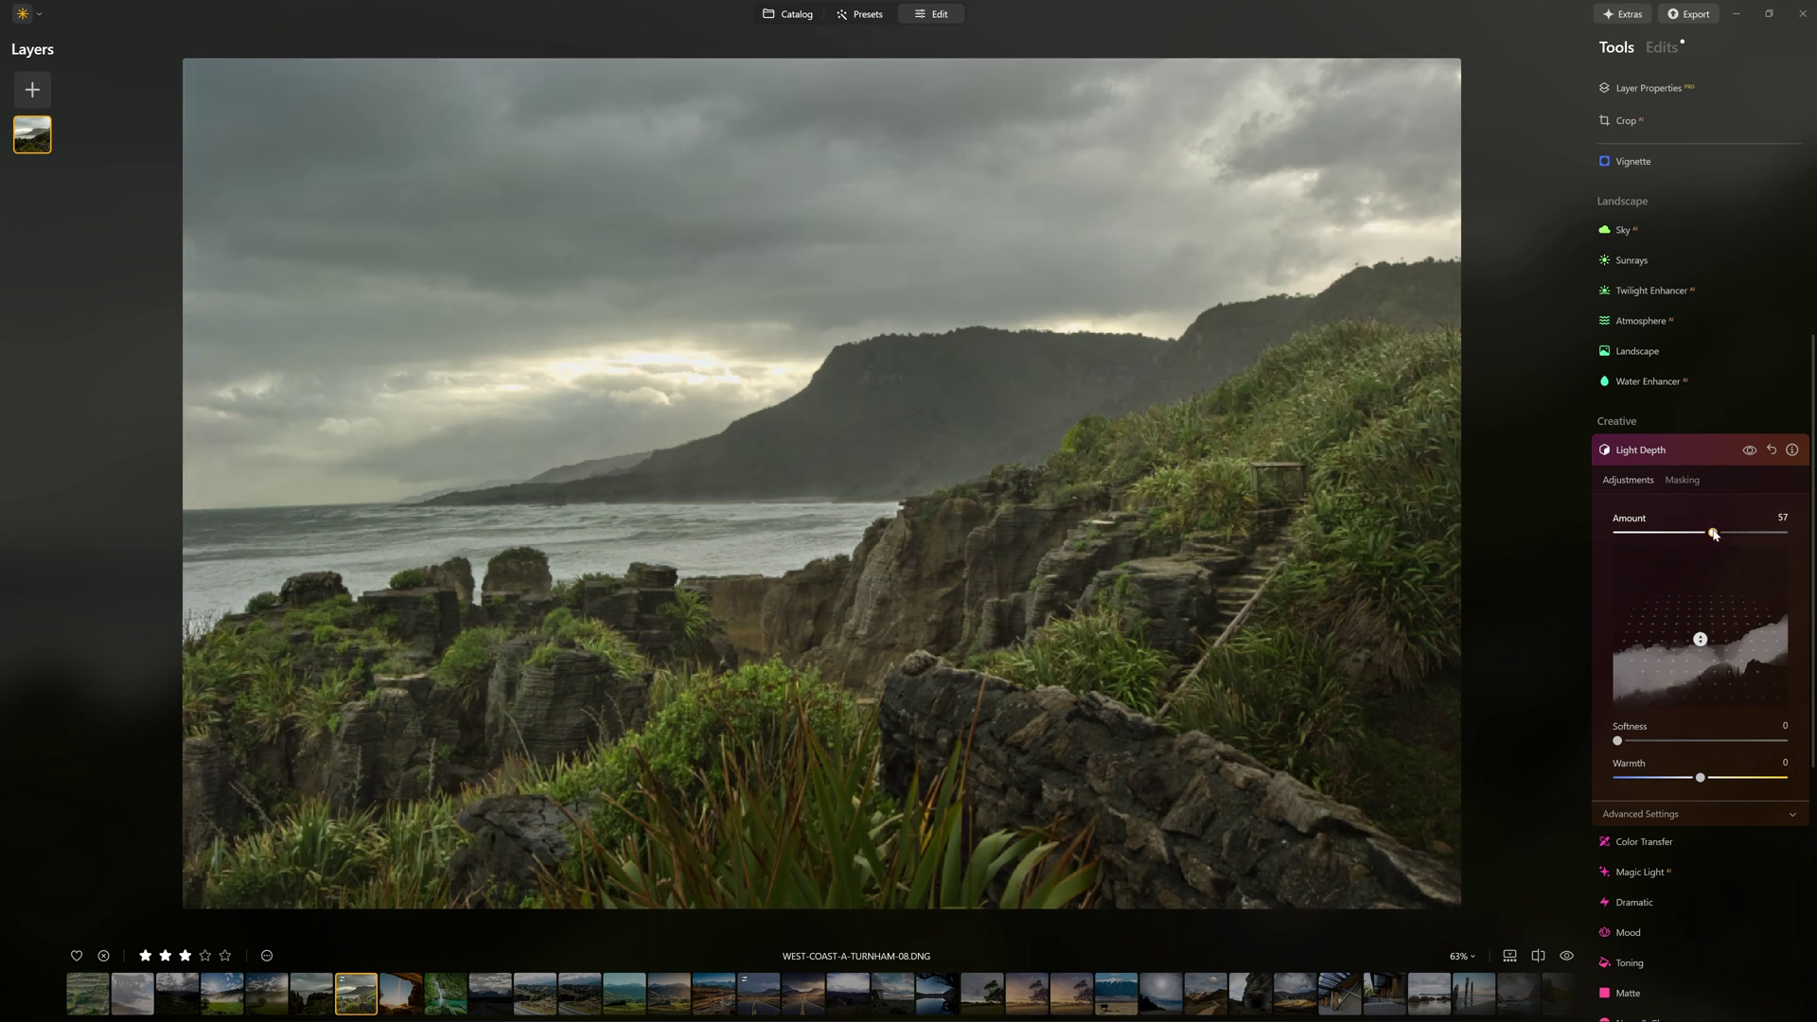
{"action": "left_click_drag", "start_coordinate": [1712, 534], "coordinate": [1716, 532]}
{"action": "left_click", "coordinate": [1748, 450]}
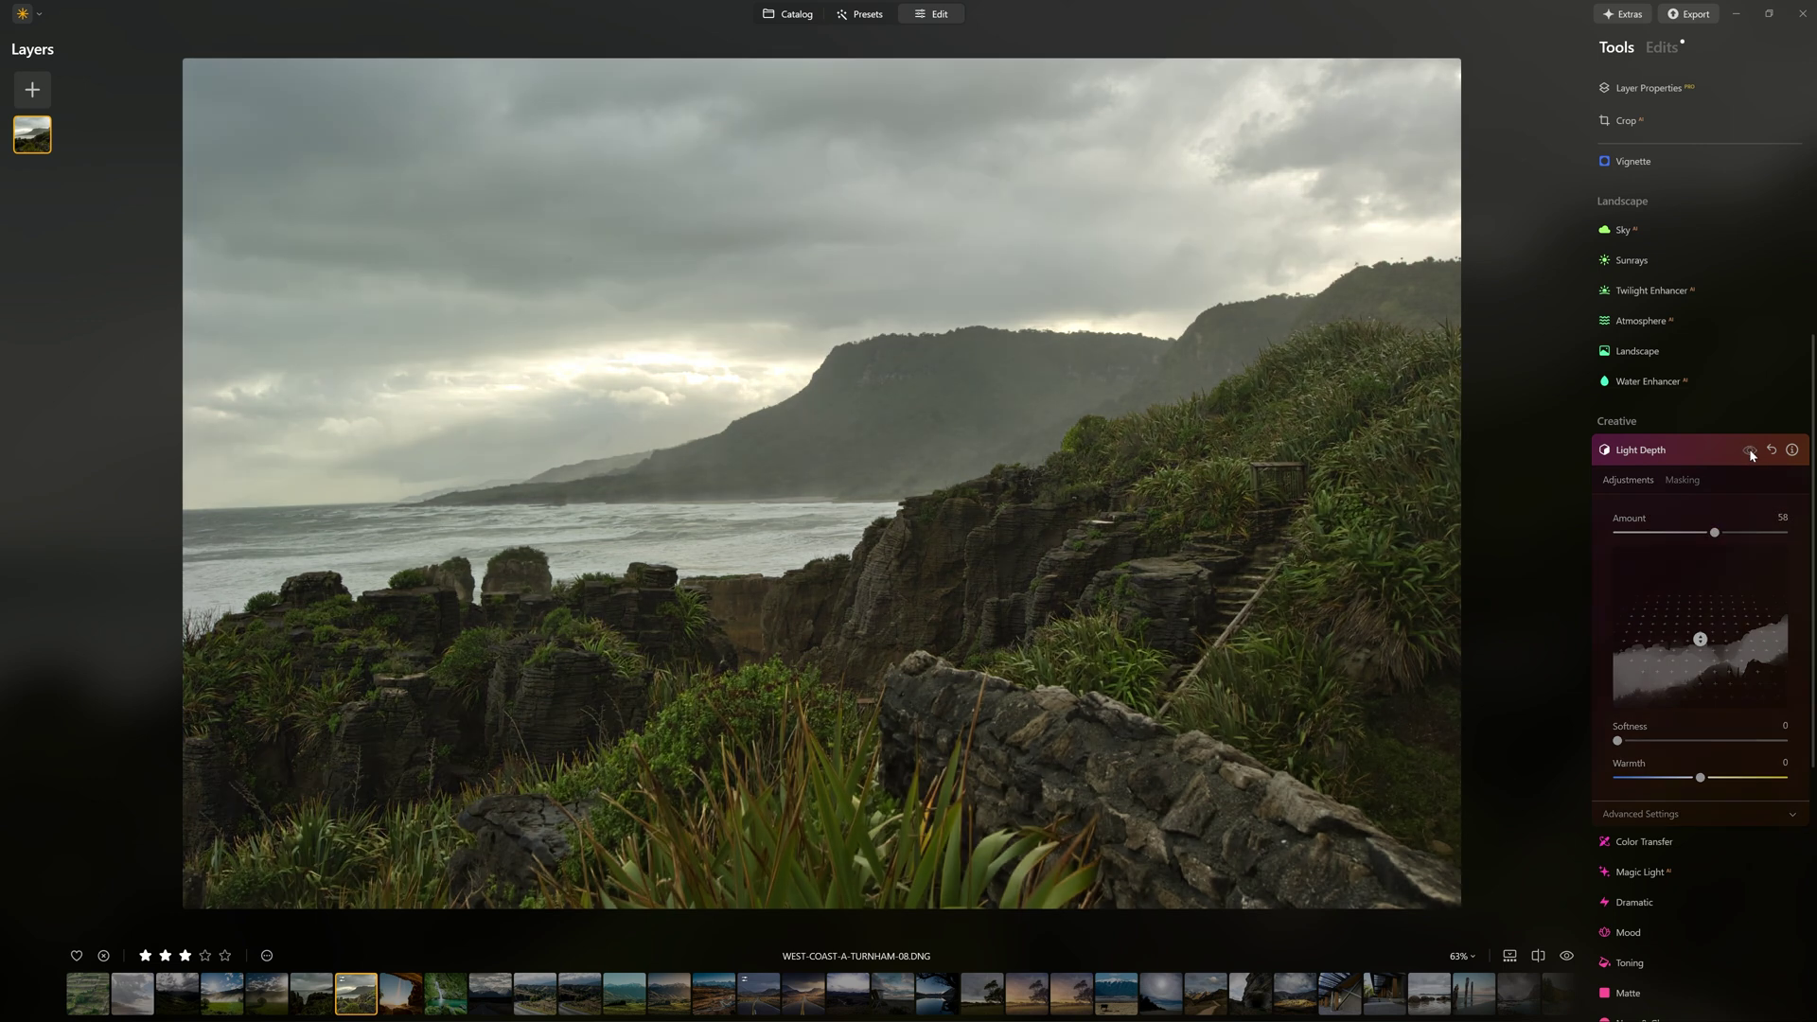
{"action": "left_click", "coordinate": [1750, 449]}
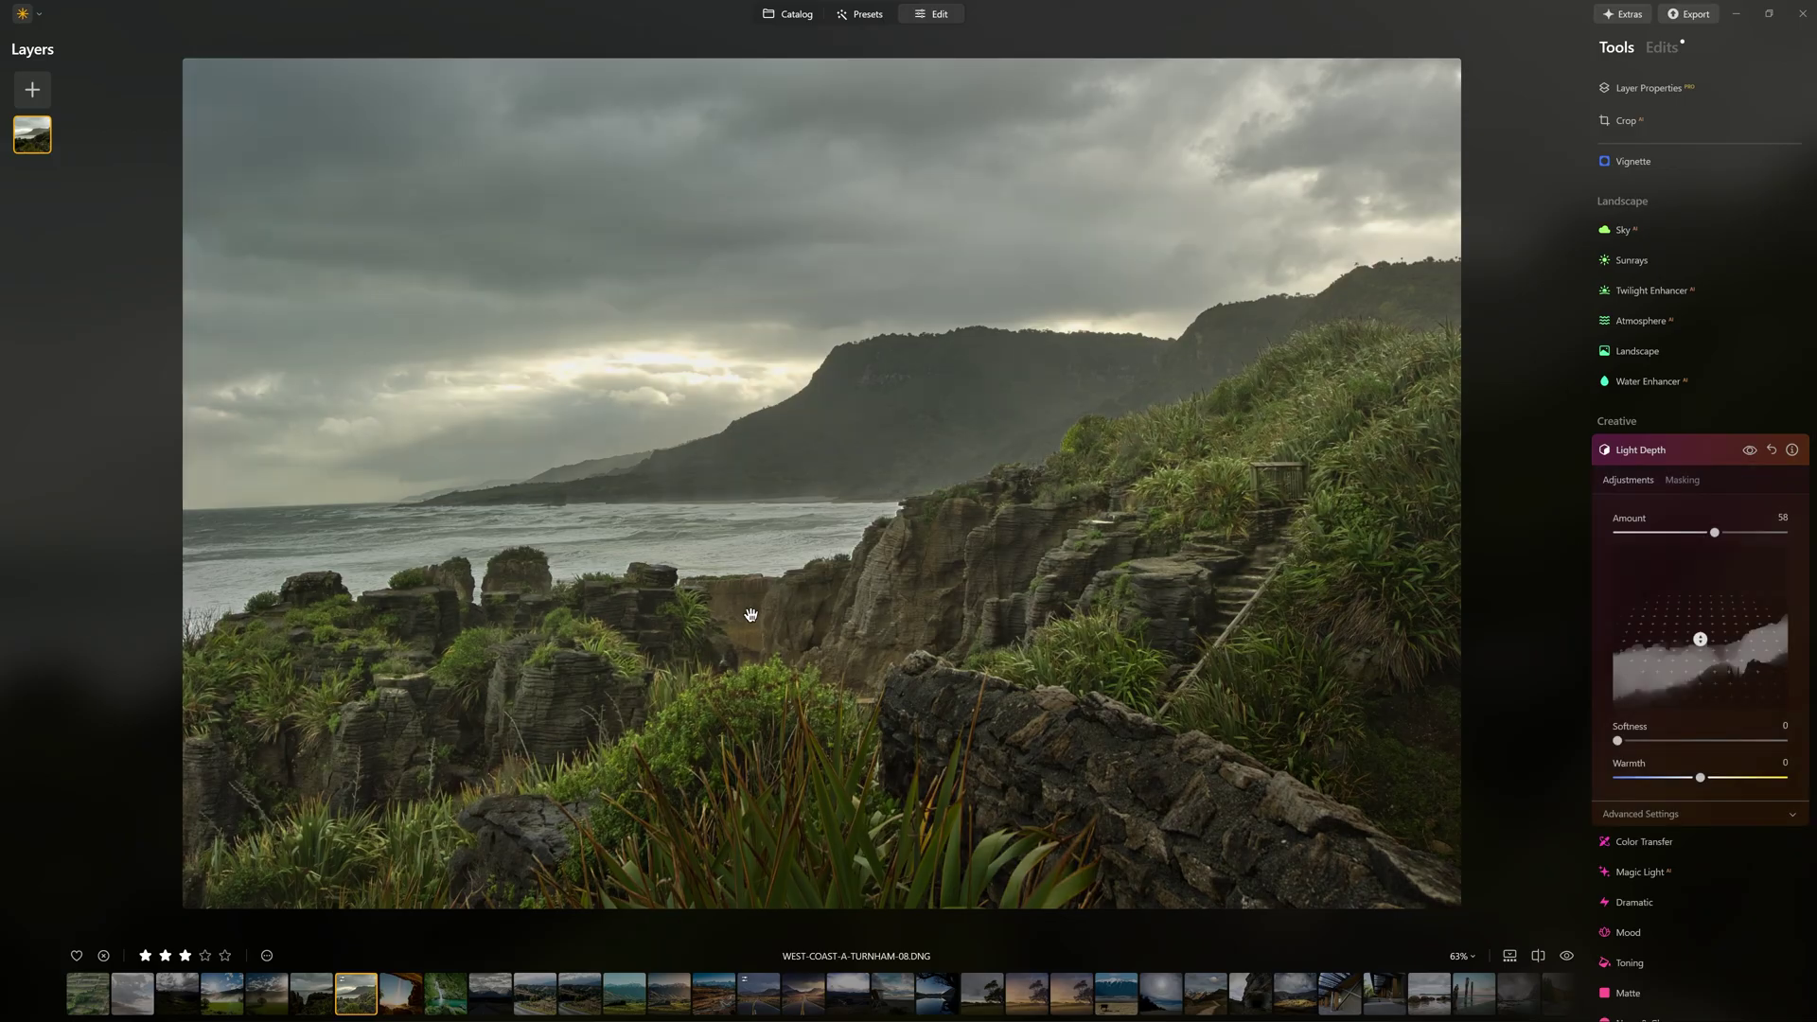
{"action": "left_click", "coordinate": [1750, 449]}
{"action": "left_click", "coordinate": [1751, 452]}
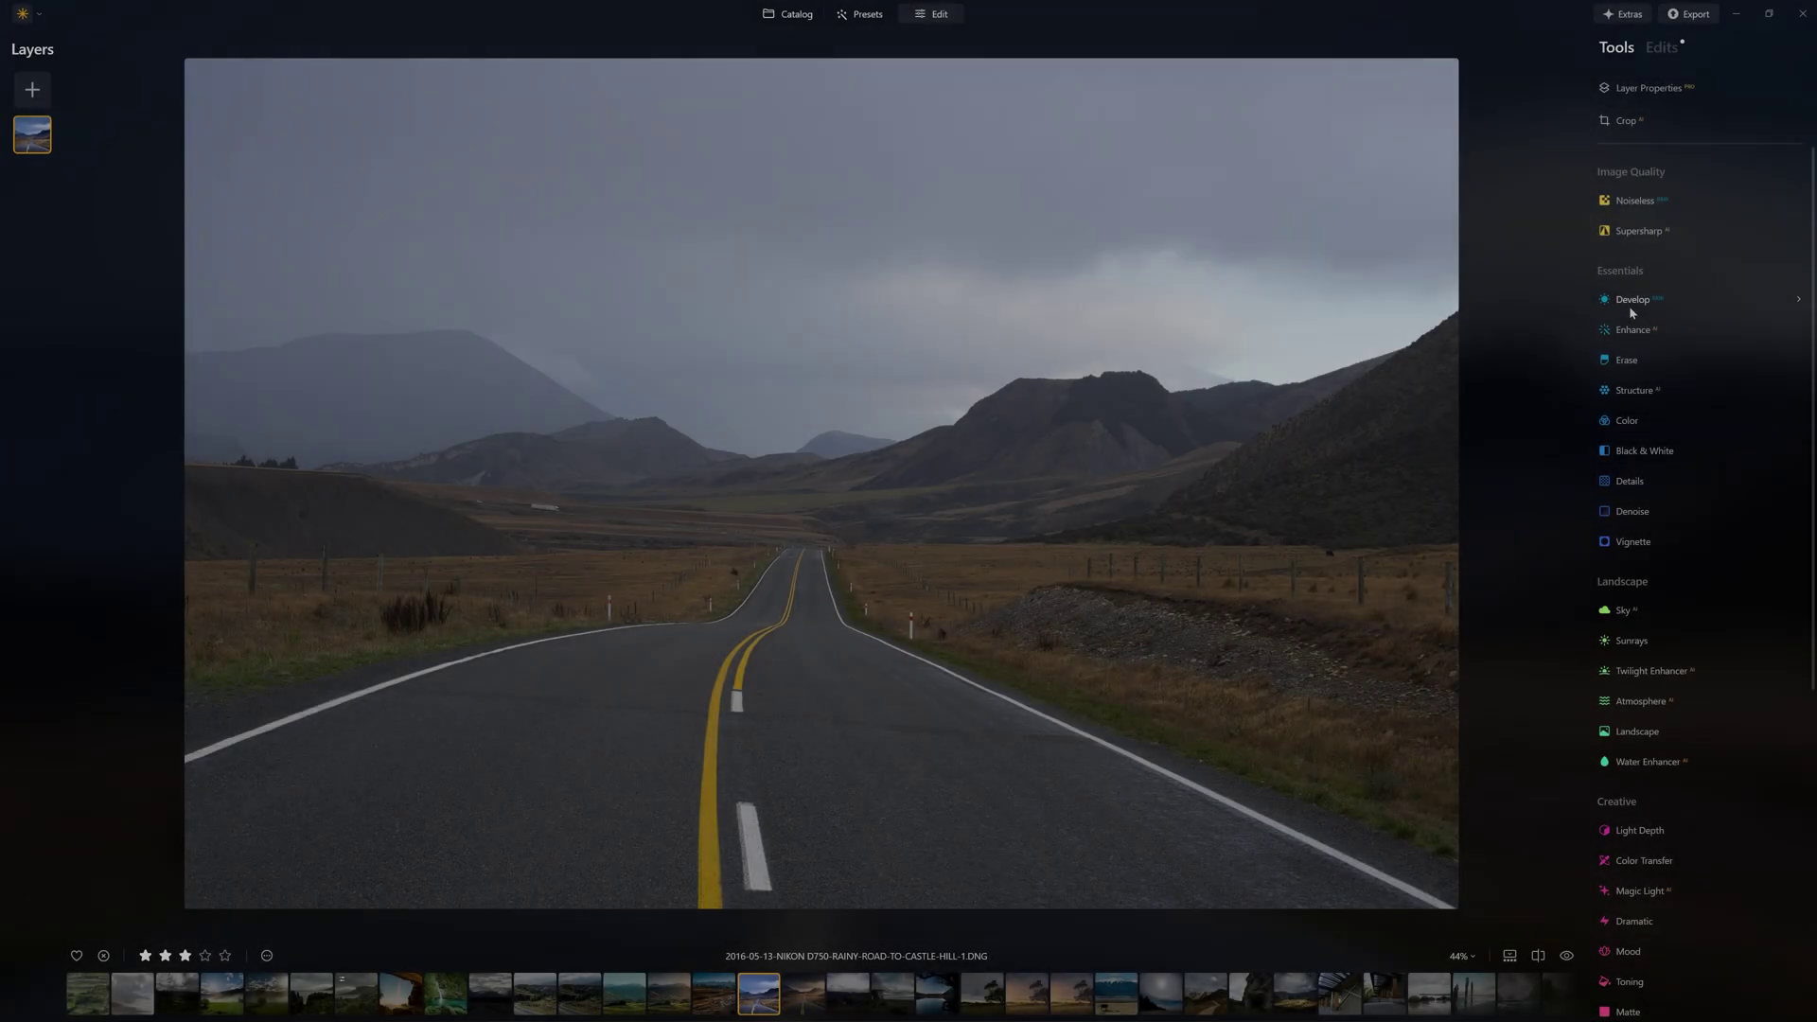
Auto Adjust the rainy road photo in Develop
{"action": "left_click", "coordinate": [1629, 302]}
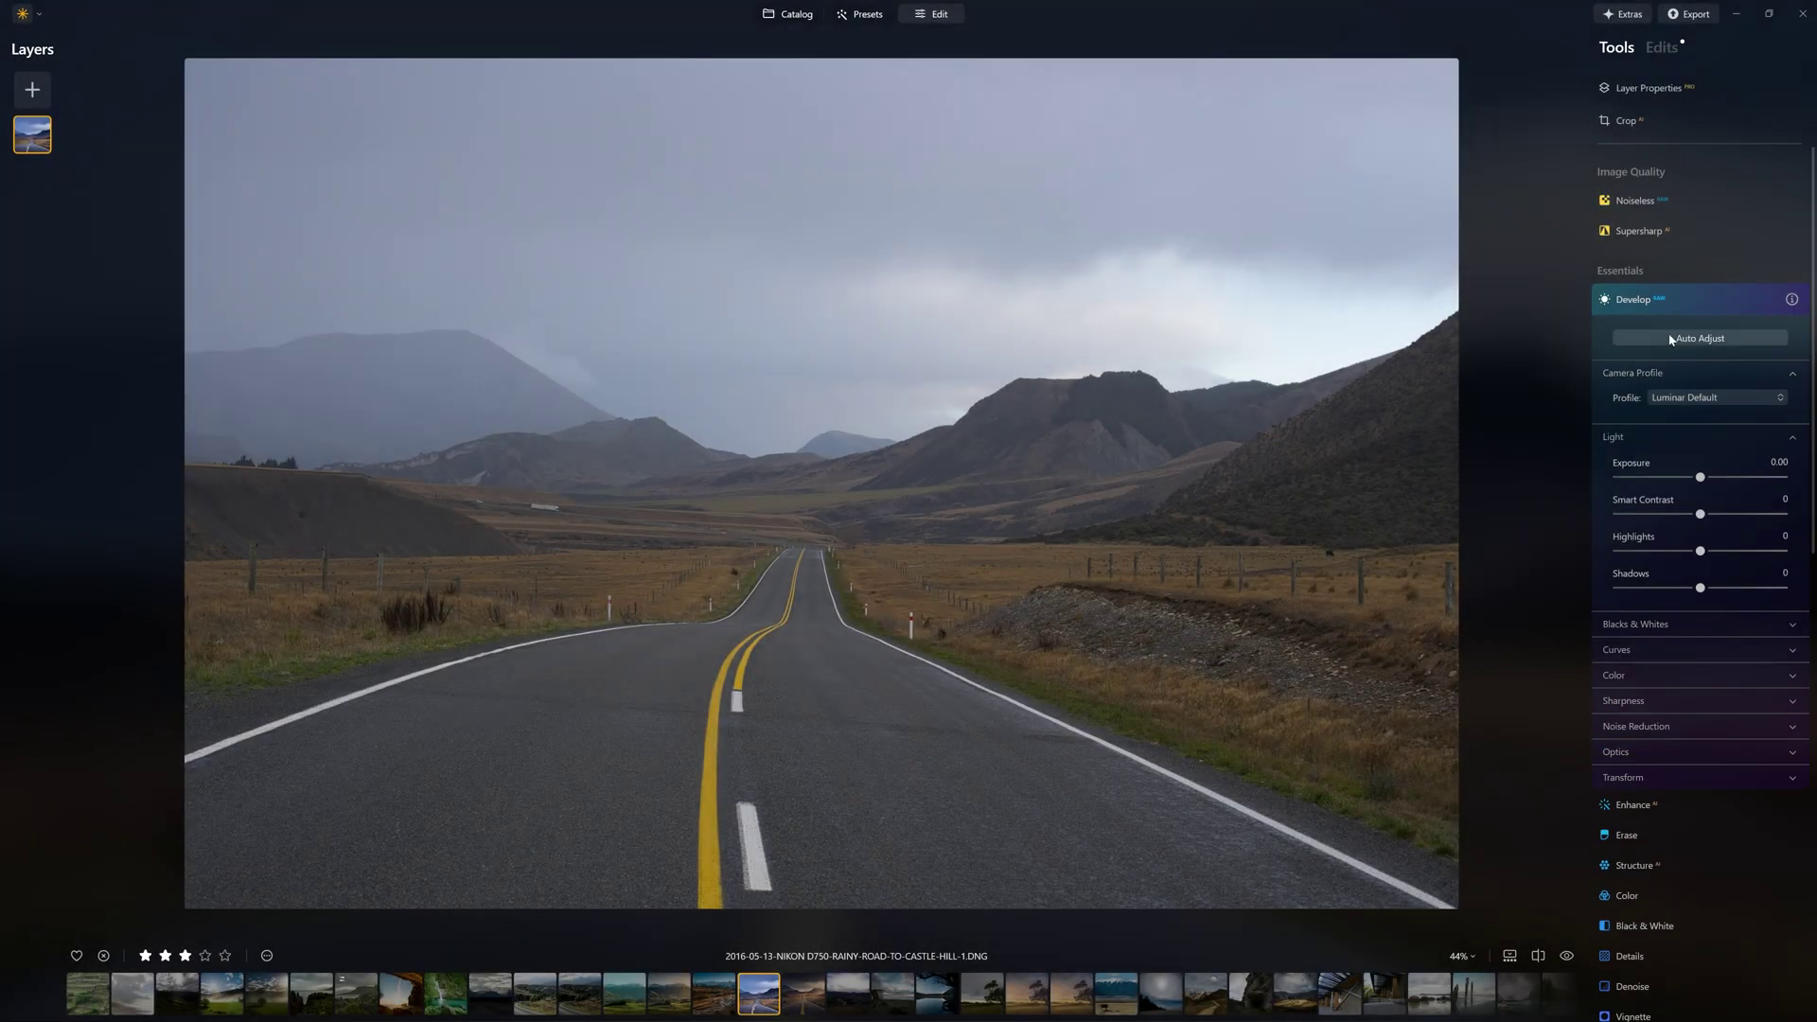
{"action": "left_click", "coordinate": [1670, 338]}
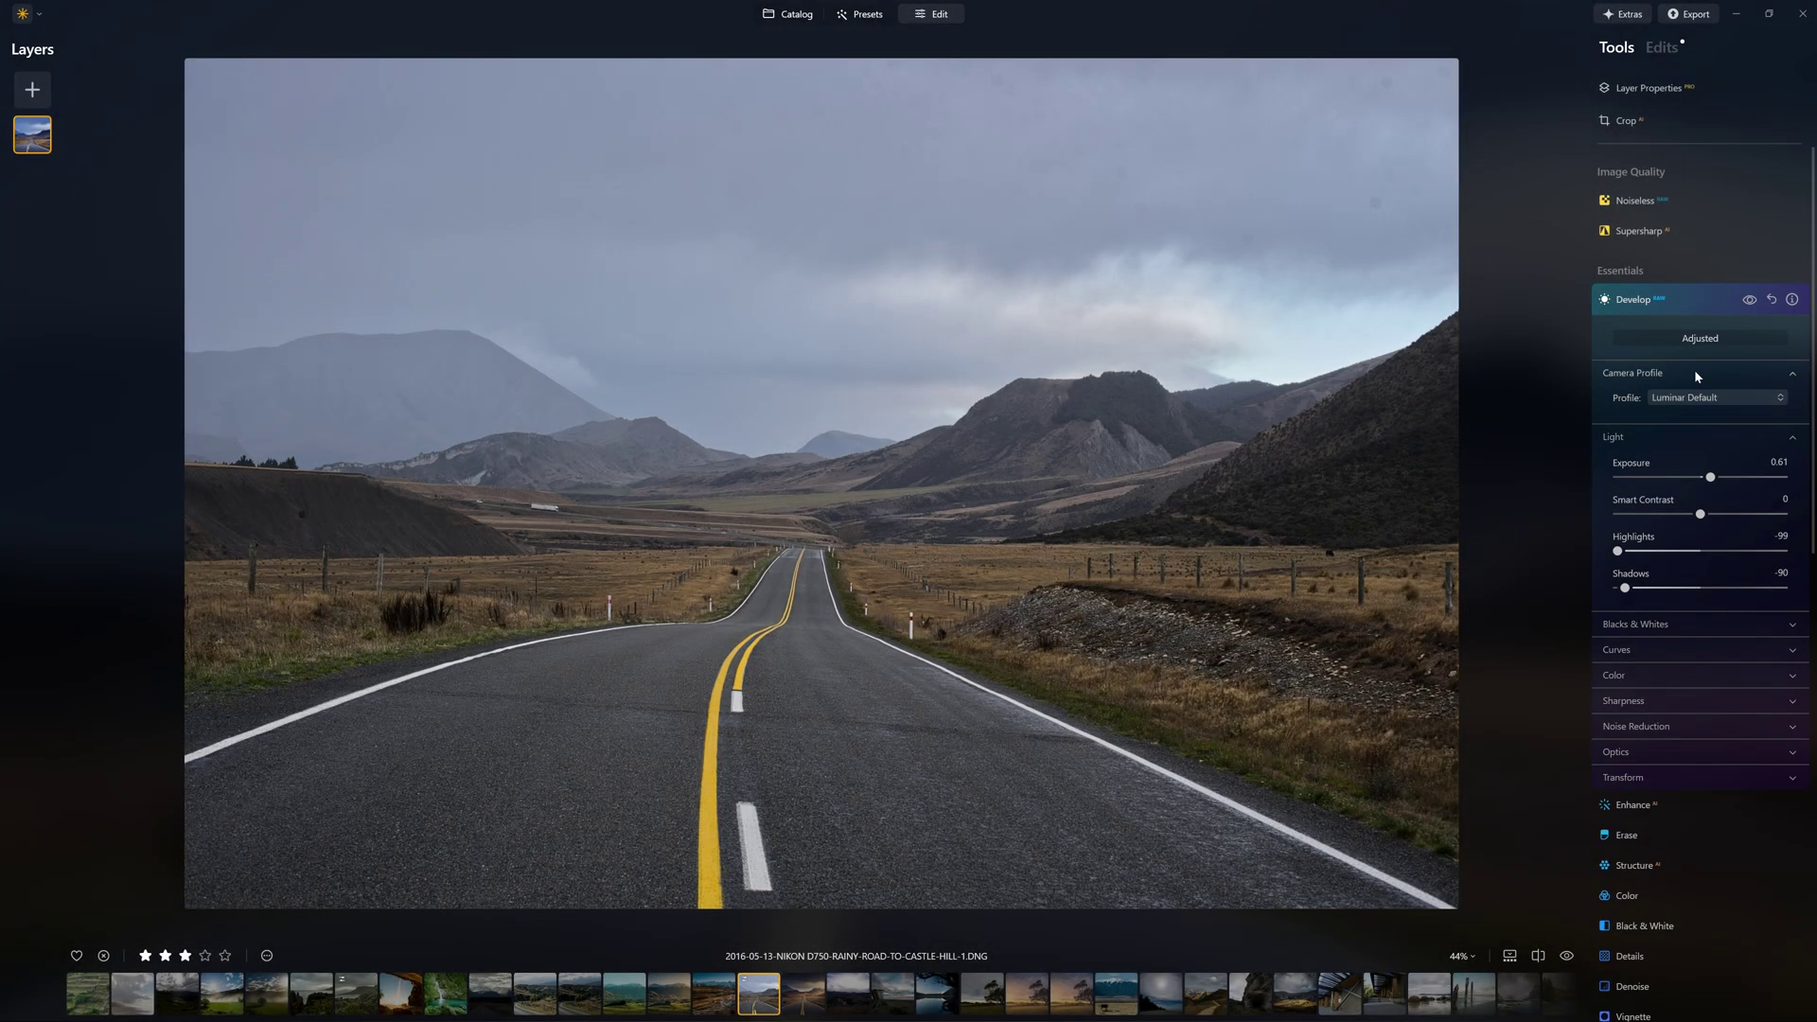
{"action": "left_click", "coordinate": [1712, 312]}
{"action": "scroll", "coordinate": [1688, 422], "scroll_direction": "down", "scroll_amount": 2}
{"action": "scroll", "coordinate": [1688, 422], "scroll_direction": "down", "scroll_amount": 2}
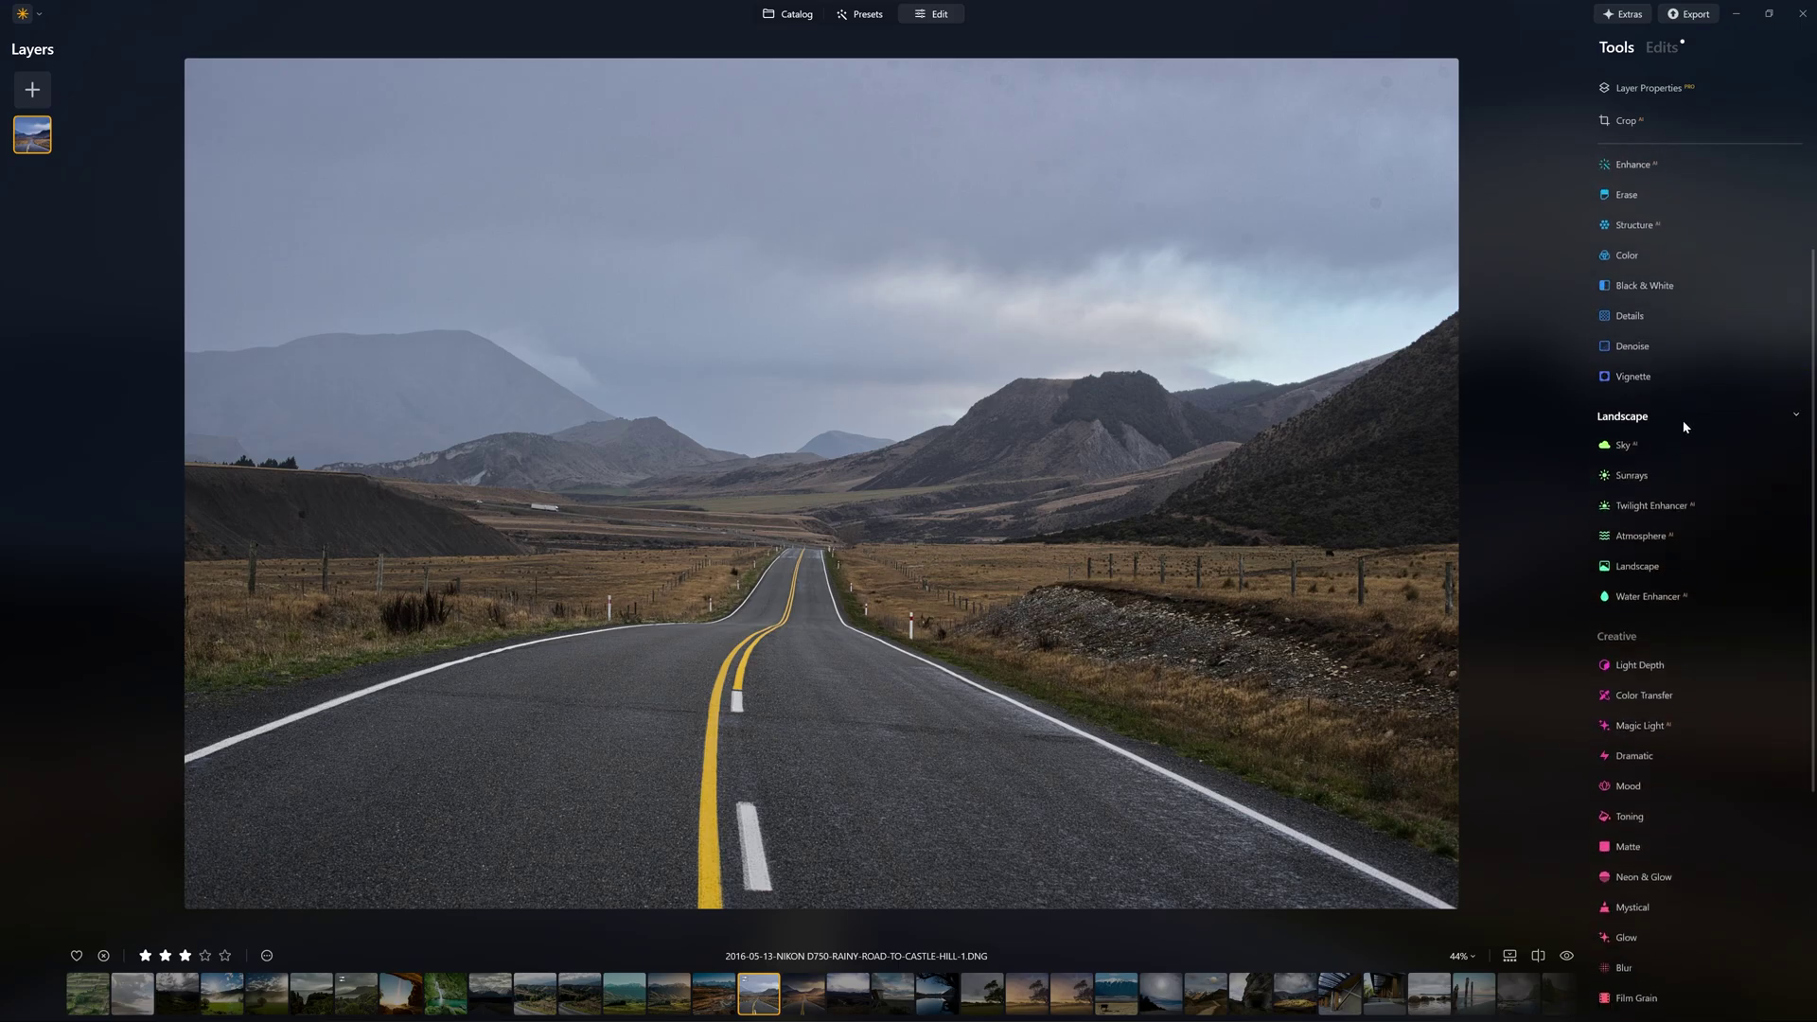
{"action": "scroll", "coordinate": [1689, 481], "scroll_direction": "down", "scroll_amount": 2}
{"action": "scroll", "coordinate": [1688, 480], "scroll_direction": "down", "scroll_amount": 2}
Apply Light Depth at Amount 100 and shift the lit area farther down the road
{"action": "left_click", "coordinate": [1663, 493]}
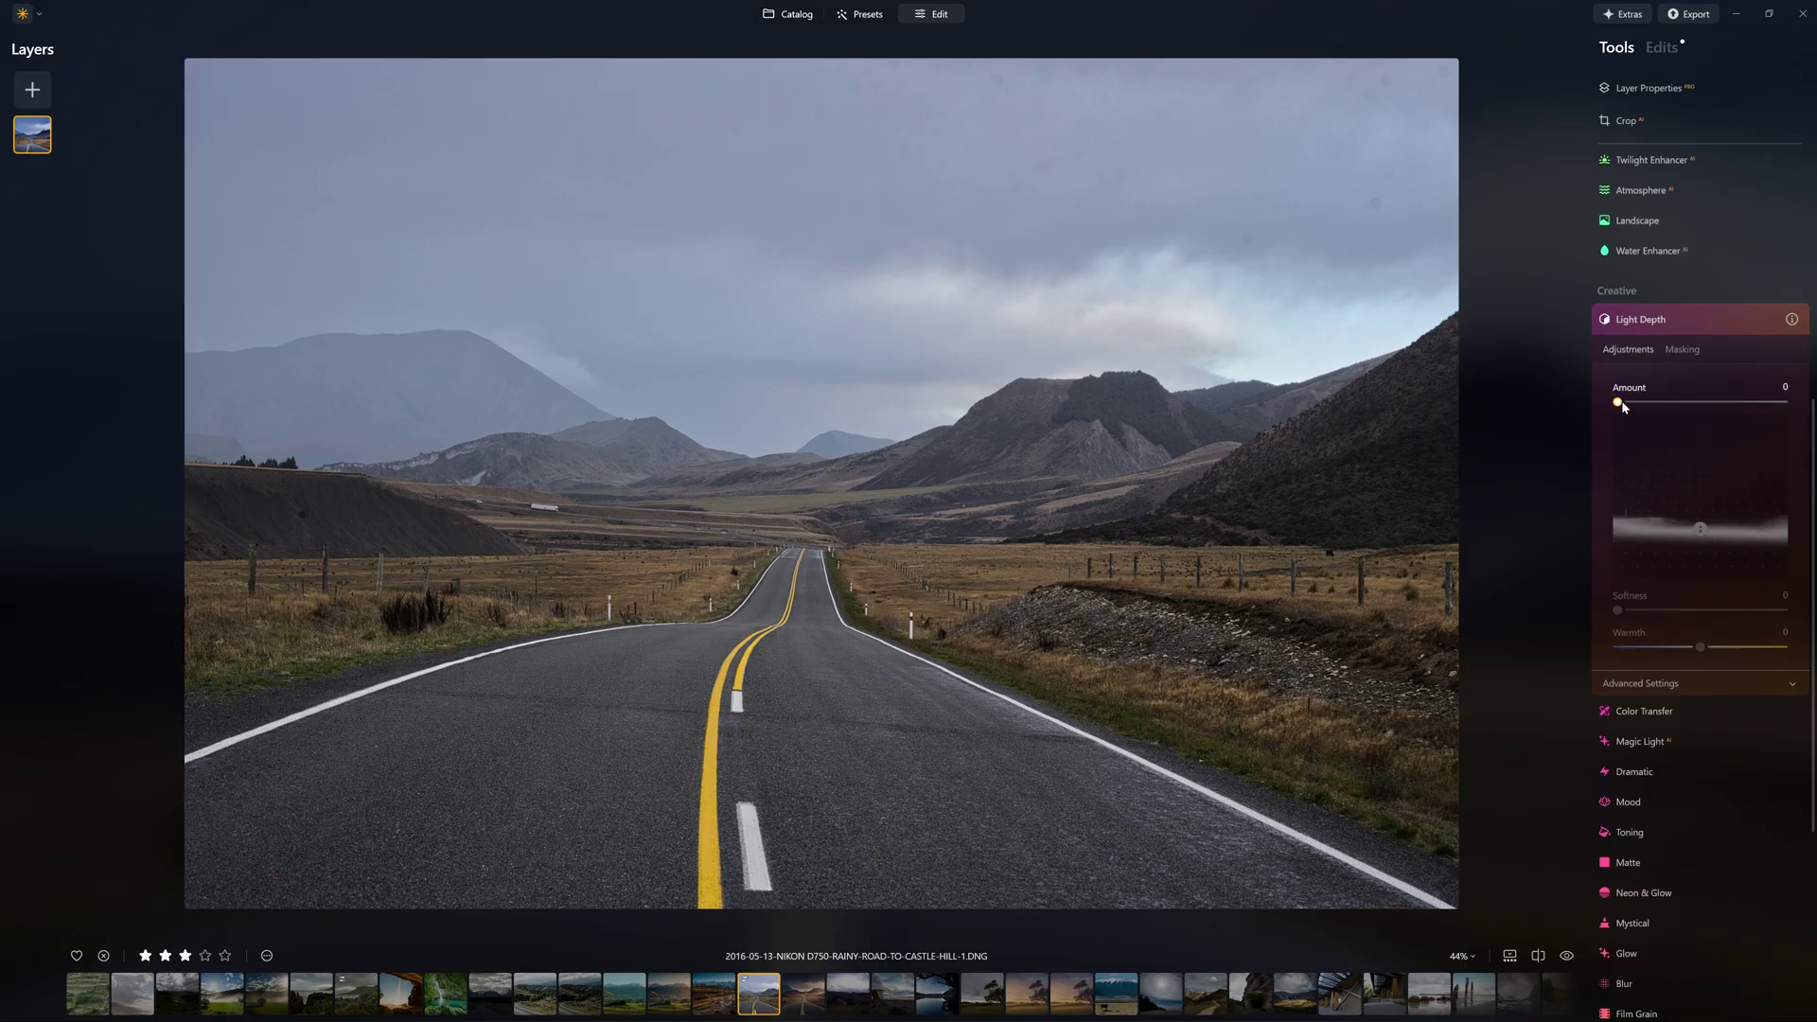
{"action": "left_click_drag", "start_coordinate": [1618, 402], "coordinate": [1633, 405]}
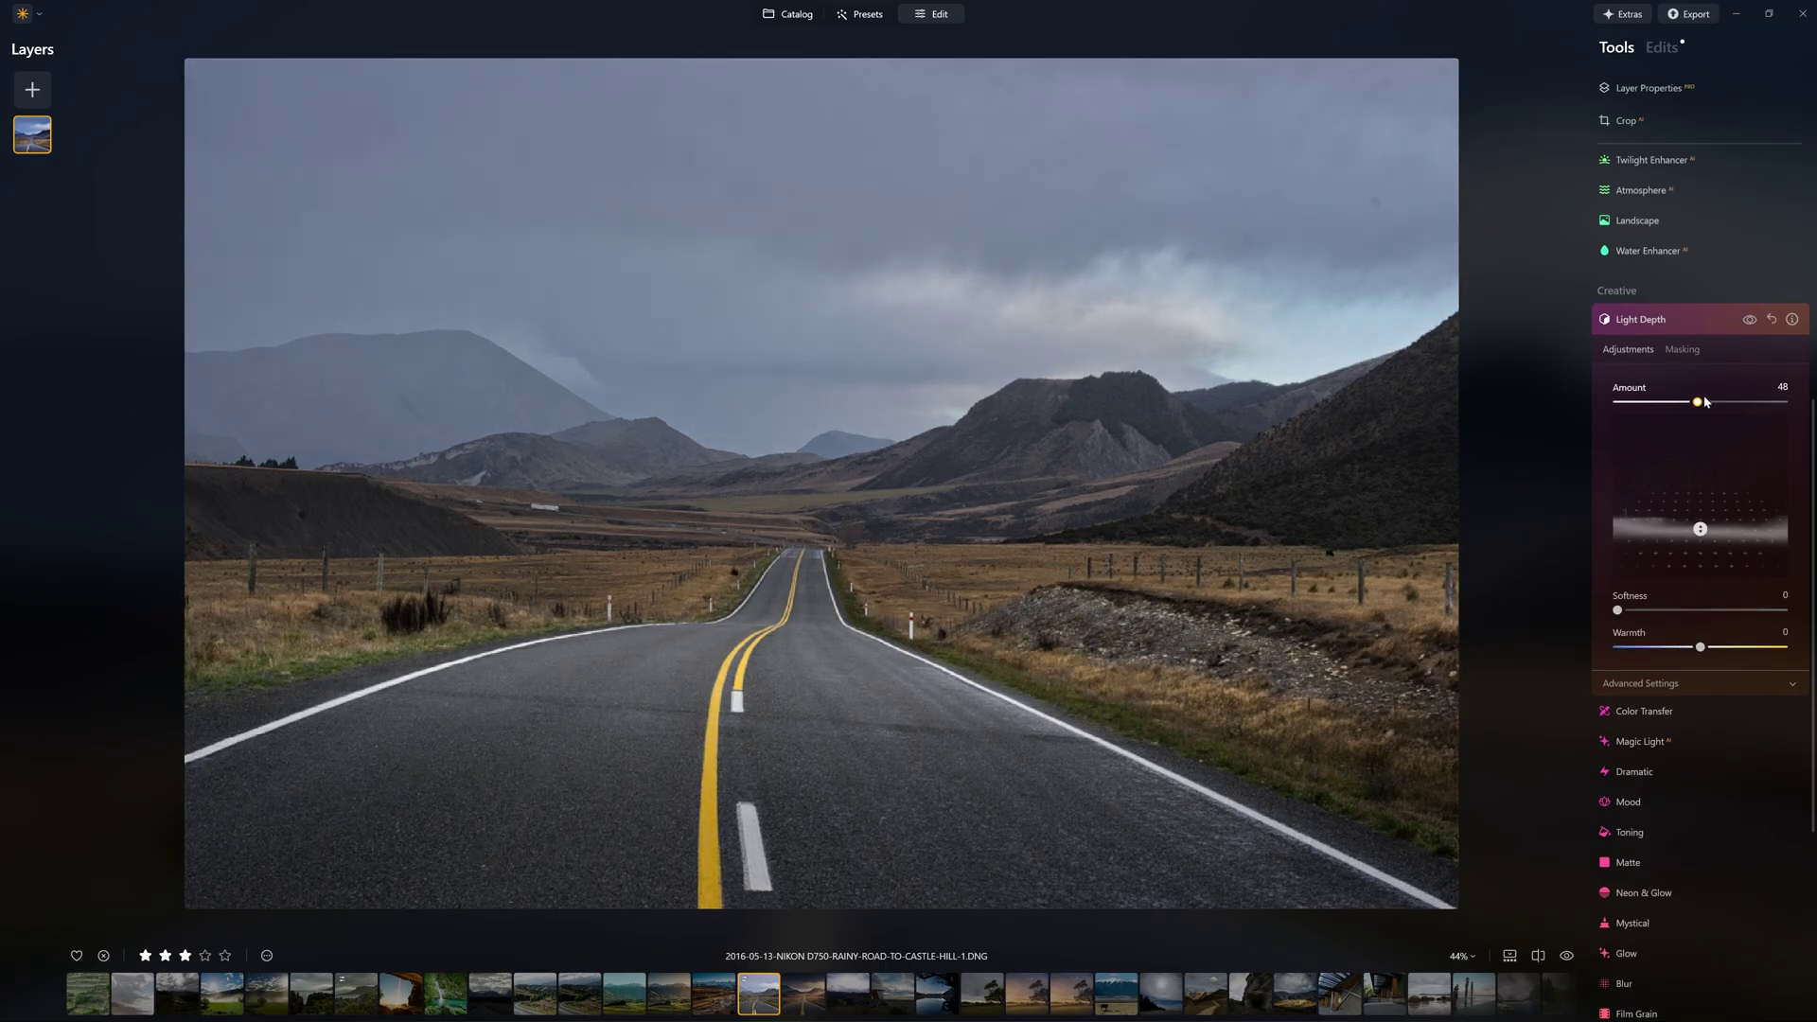
{"action": "left_click_drag", "start_coordinate": [1733, 409], "coordinate": [1777, 417]}
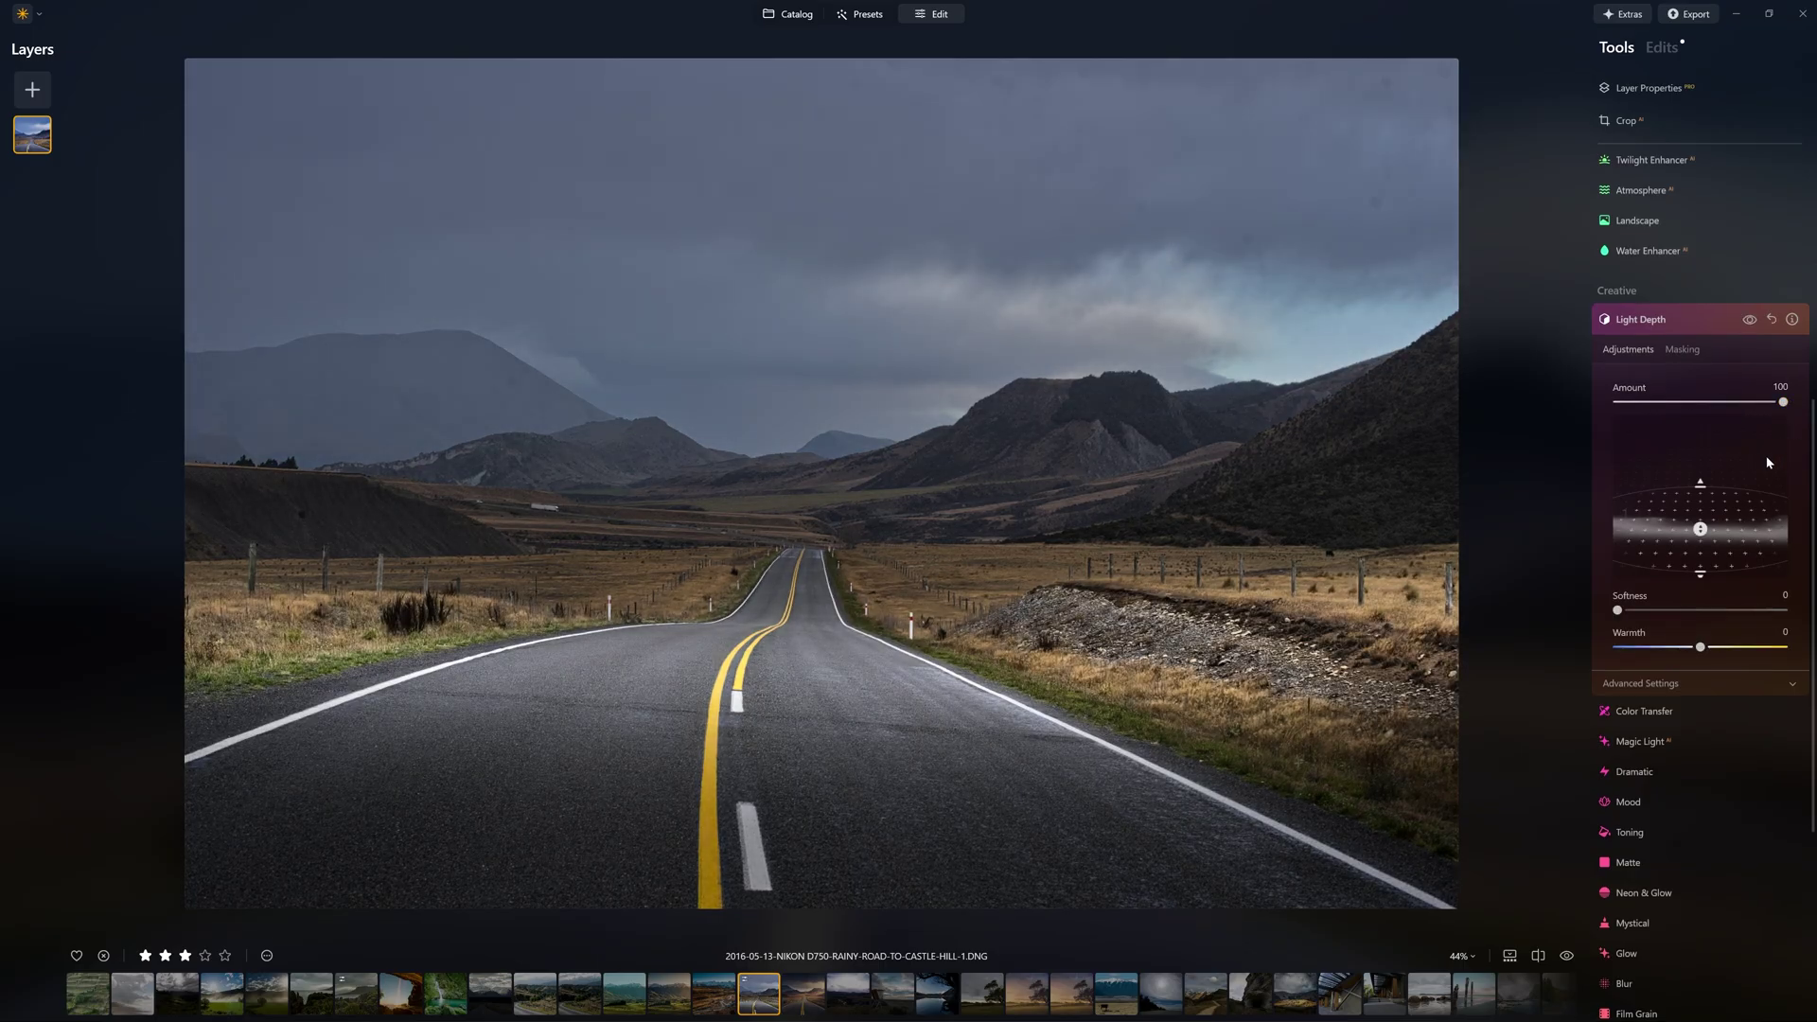
{"action": "left_click_drag", "start_coordinate": [1700, 528], "coordinate": [1700, 487]}
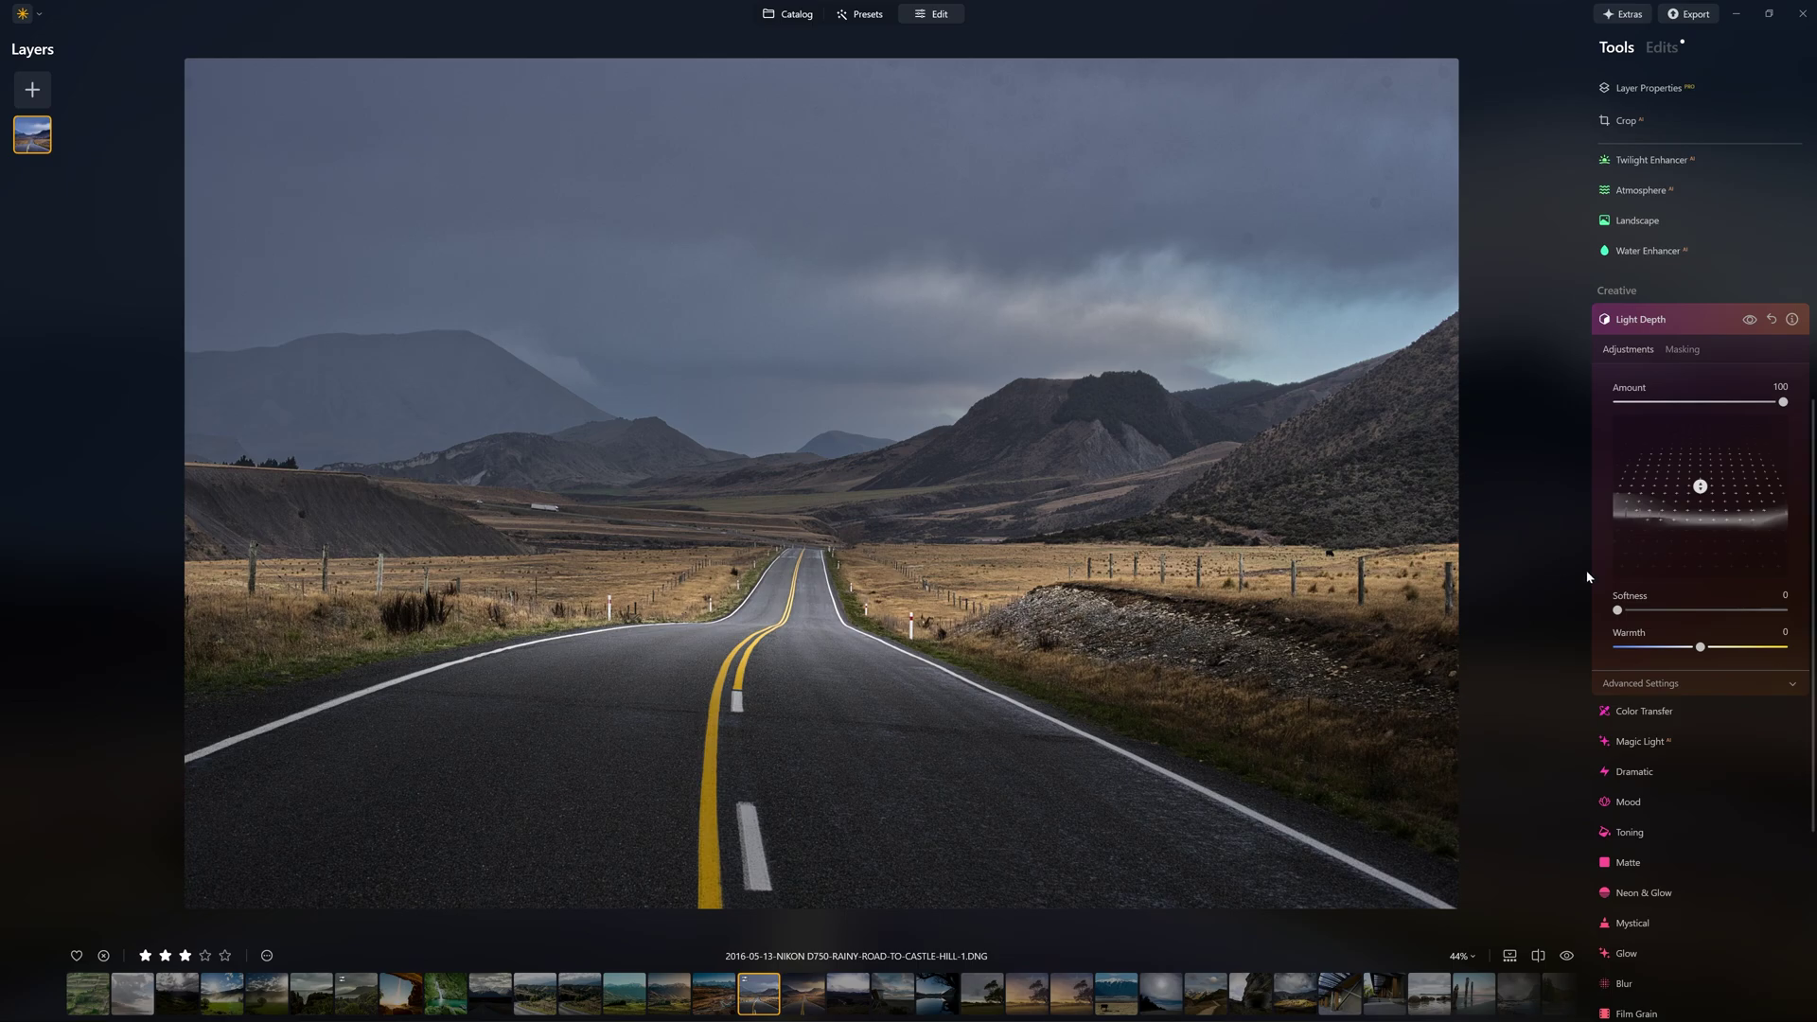
{"action": "left_click", "coordinate": [1666, 684]}
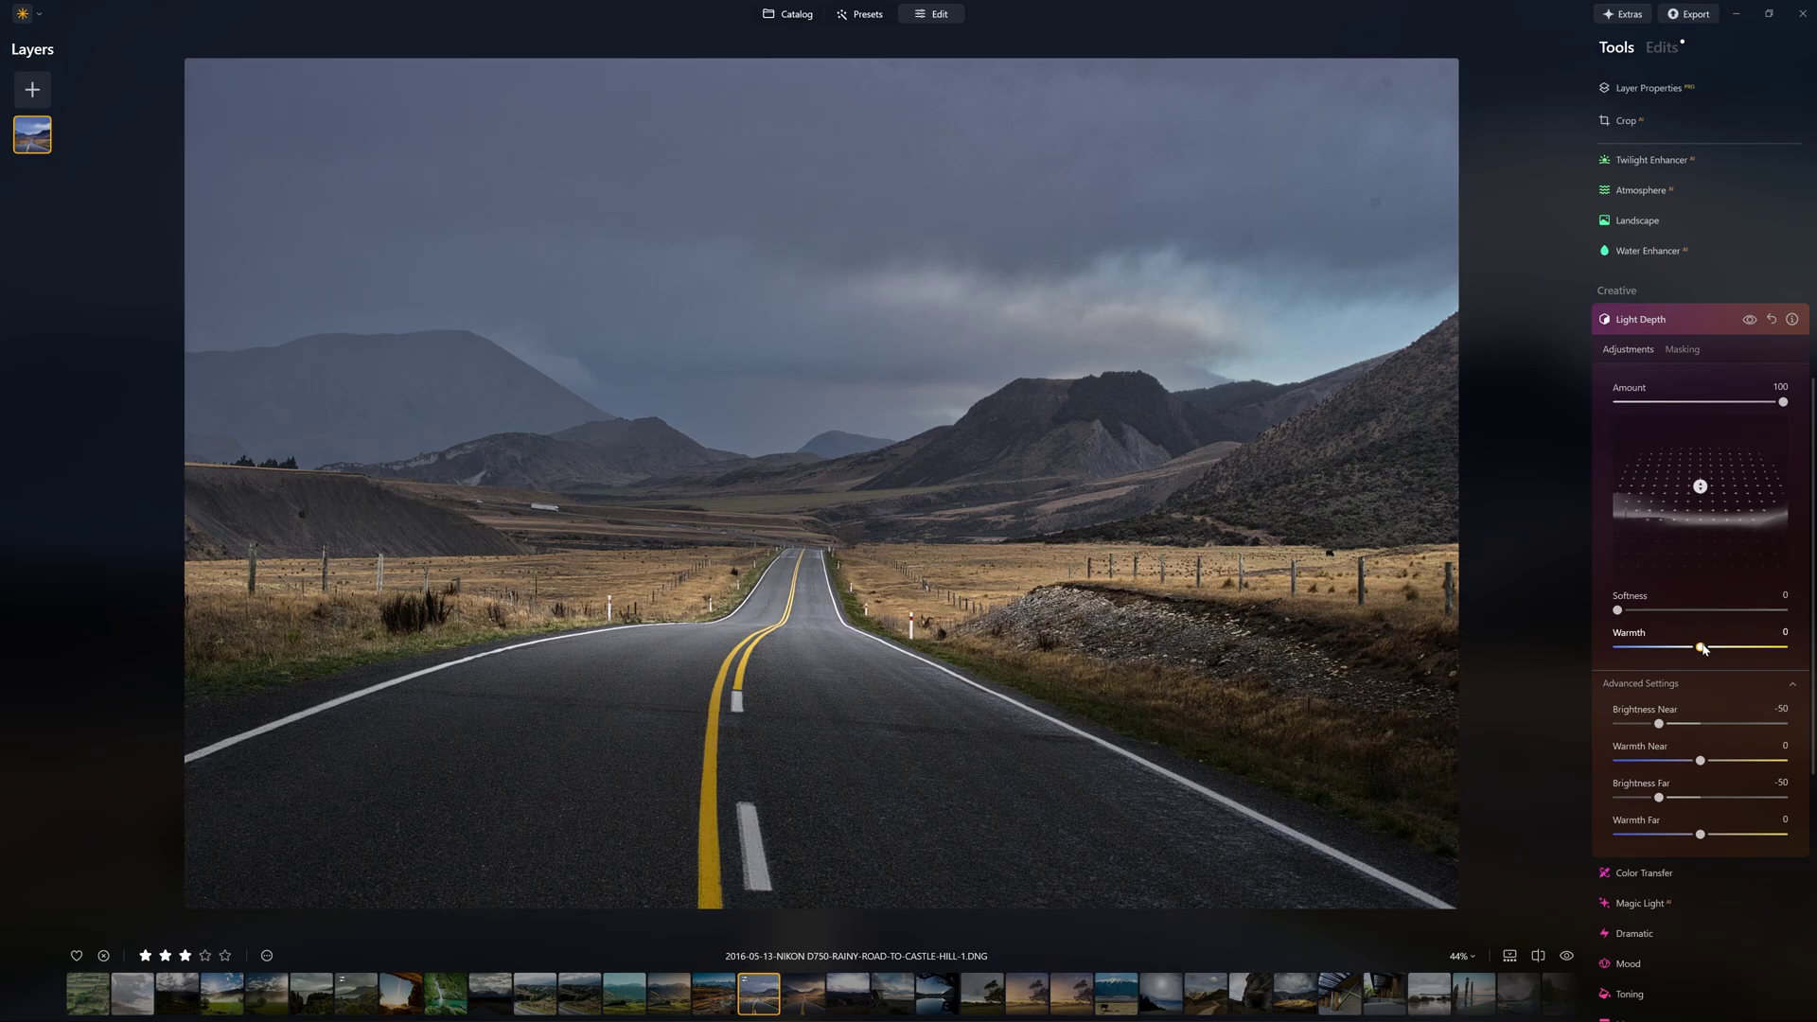
Adjust Light Depth warmth, then cool Warmth Near to -29 and Warmth Far to -23
{"action": "left_click_drag", "start_coordinate": [1701, 647], "coordinate": [1708, 646]}
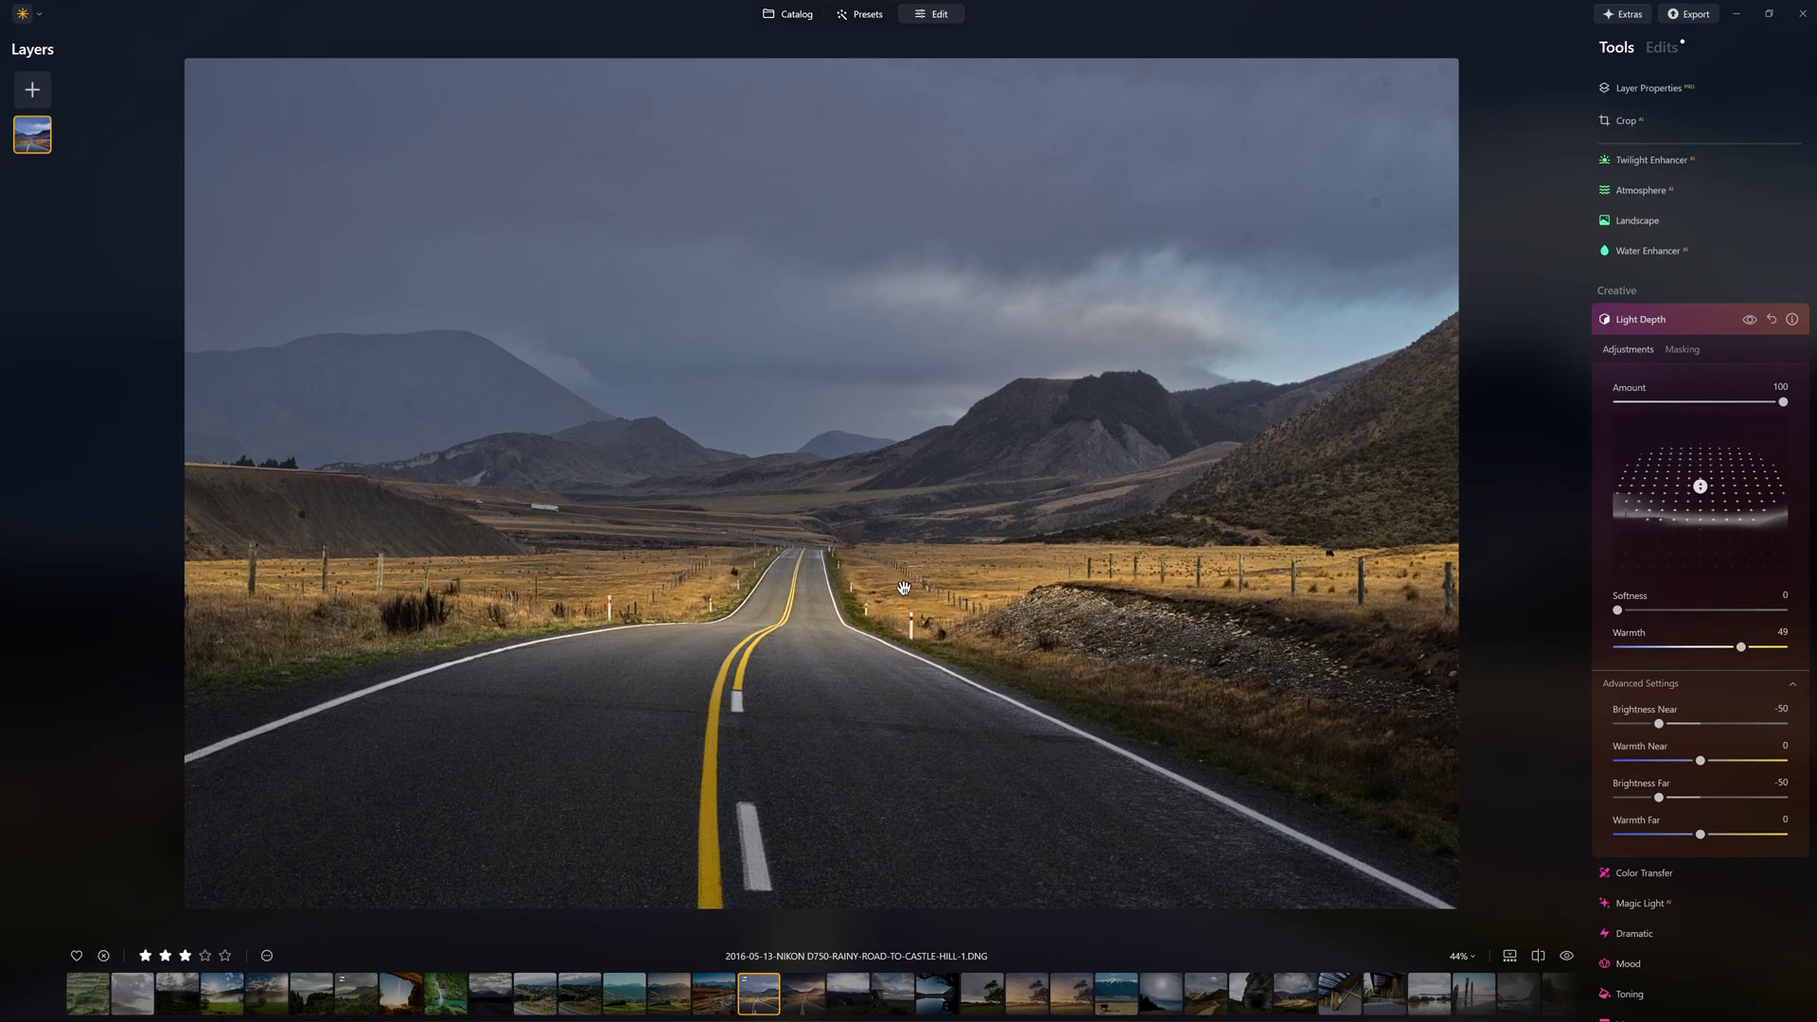
{"action": "left_click", "coordinate": [1750, 322]}
{"action": "left_click_drag", "start_coordinate": [1742, 646], "coordinate": [1730, 651]}
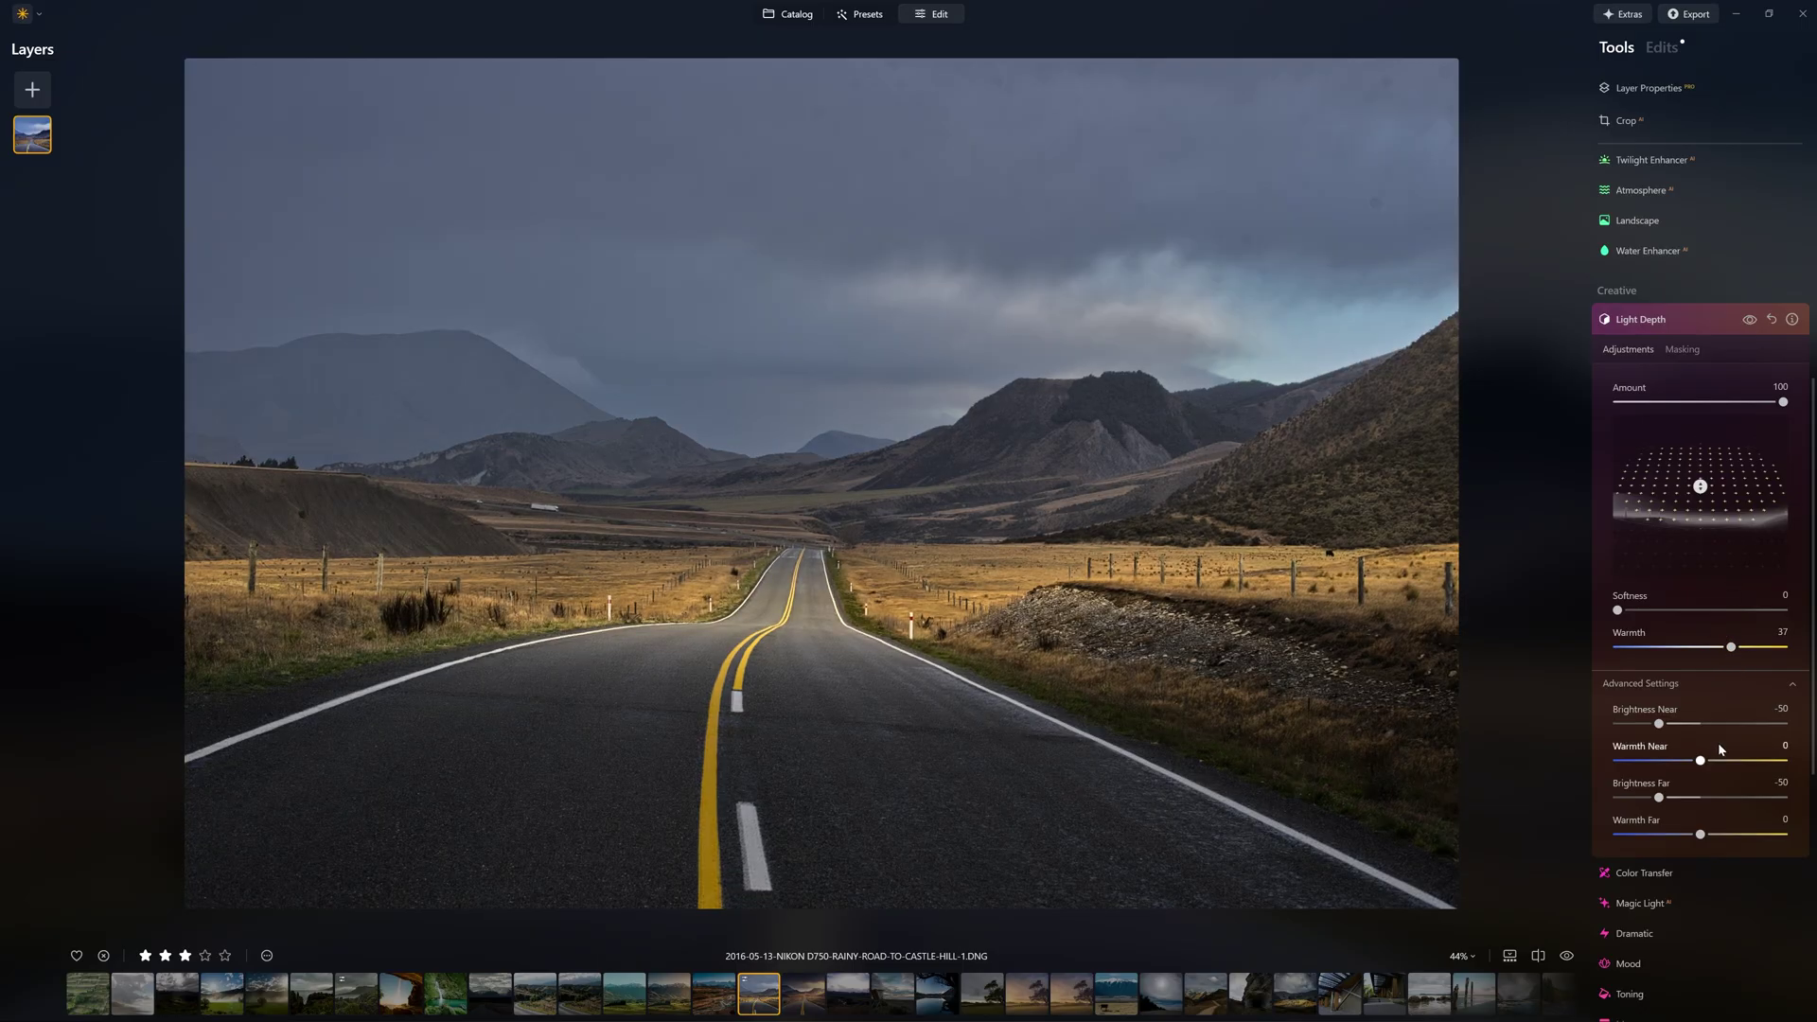
{"action": "left_click_drag", "start_coordinate": [1704, 761], "coordinate": [1699, 763]}
{"action": "left_click_drag", "start_coordinate": [1696, 839], "coordinate": [1696, 835]}
Lower Light Depth Amount to 54 and compare the road photo with the effect on and off
{"action": "left_click", "coordinate": [1744, 322]}
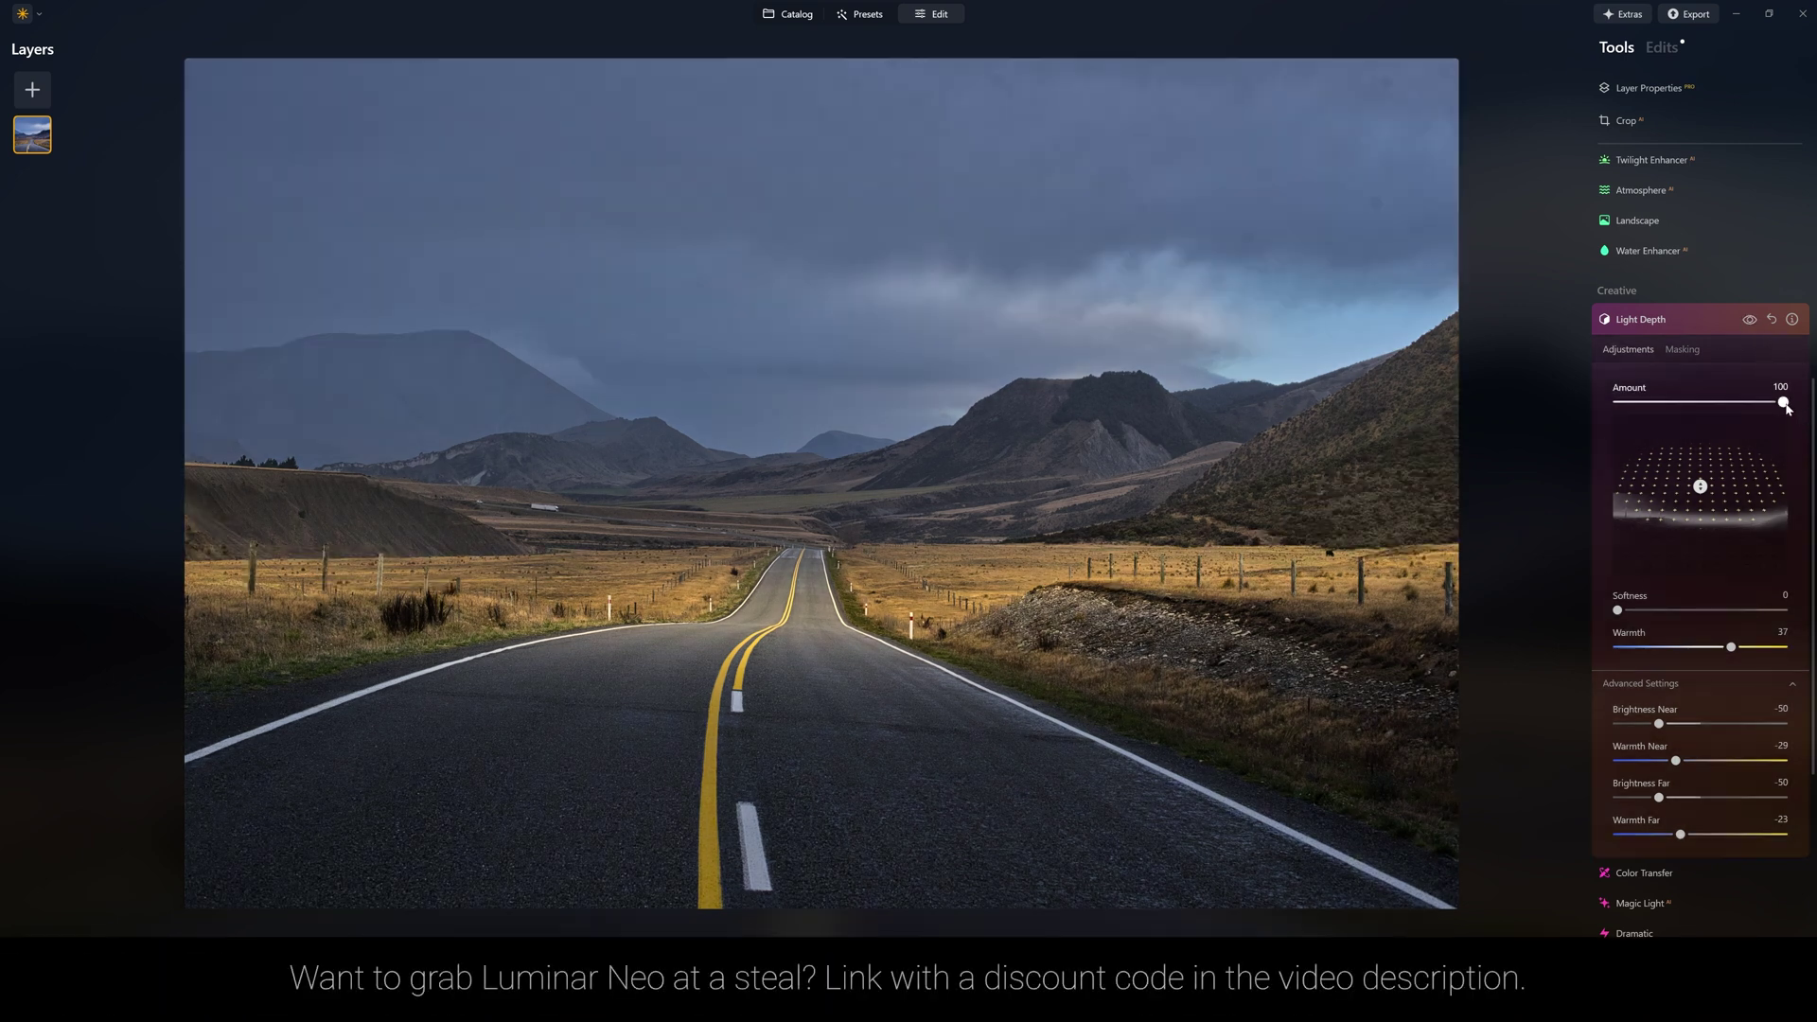
{"action": "left_click_drag", "start_coordinate": [1785, 407], "coordinate": [1781, 406]}
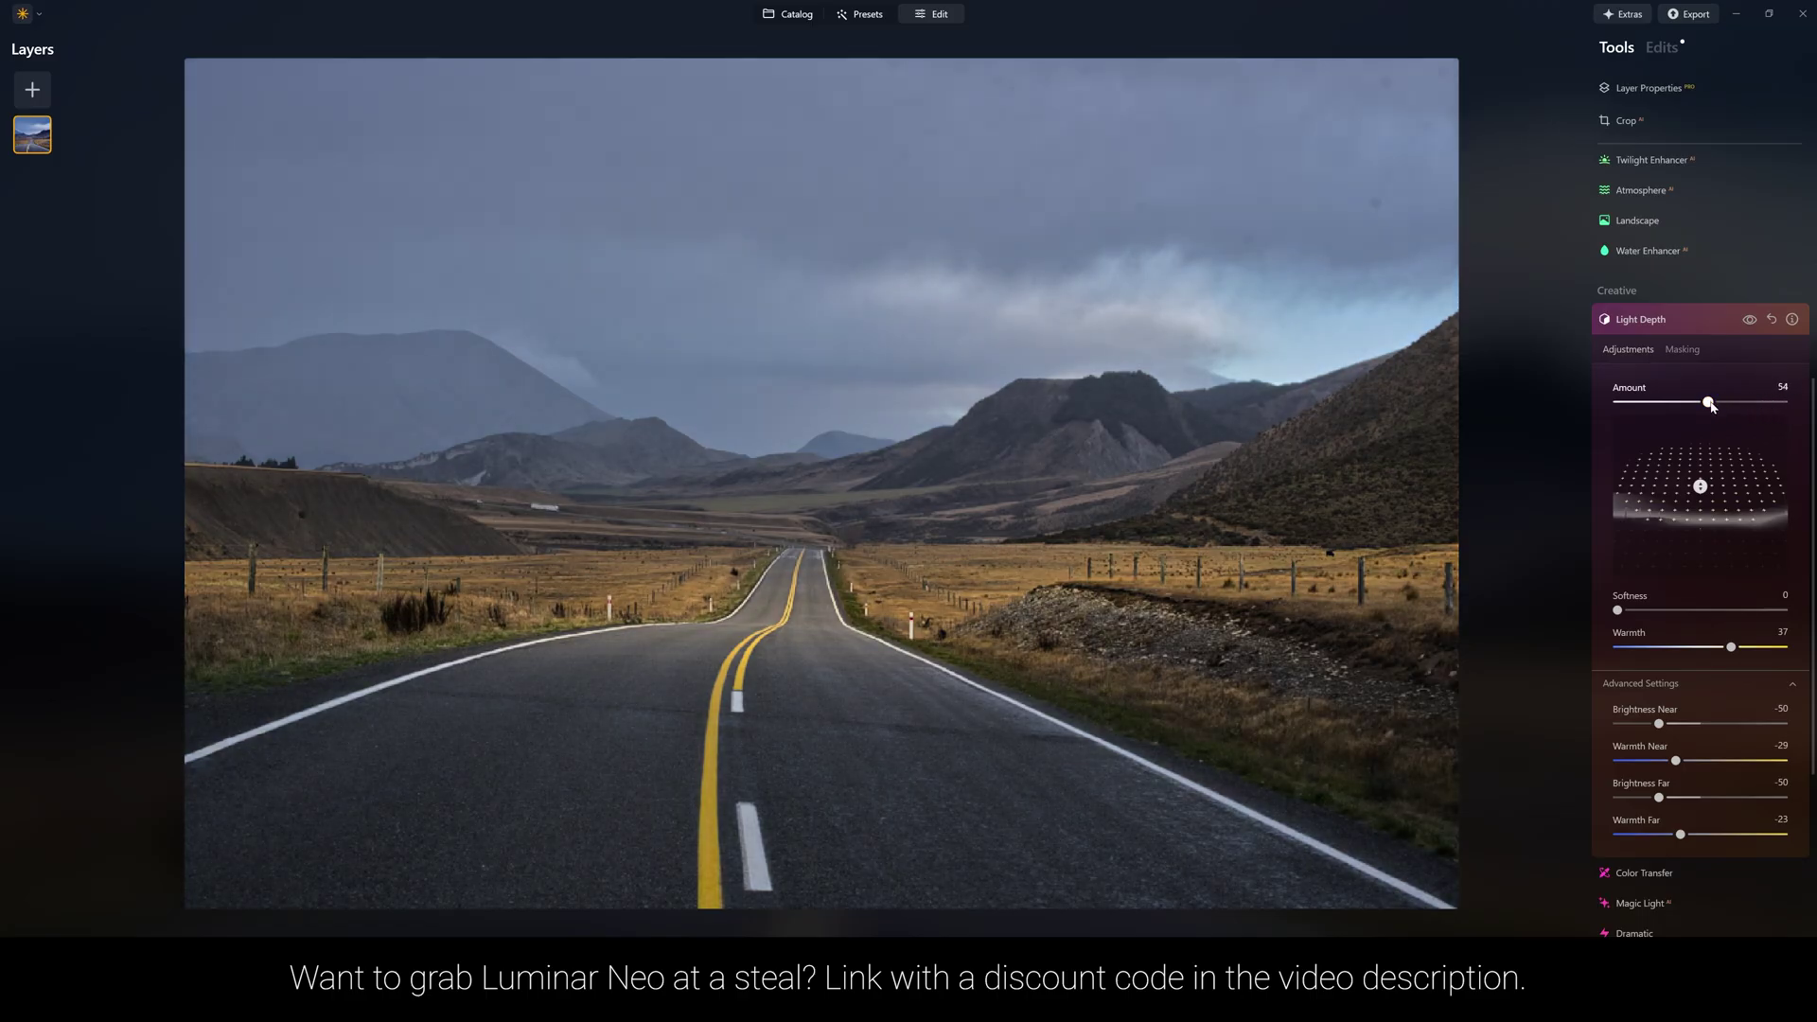
{"action": "left_click", "coordinate": [1750, 319]}
{"action": "left_click", "coordinate": [1751, 320]}
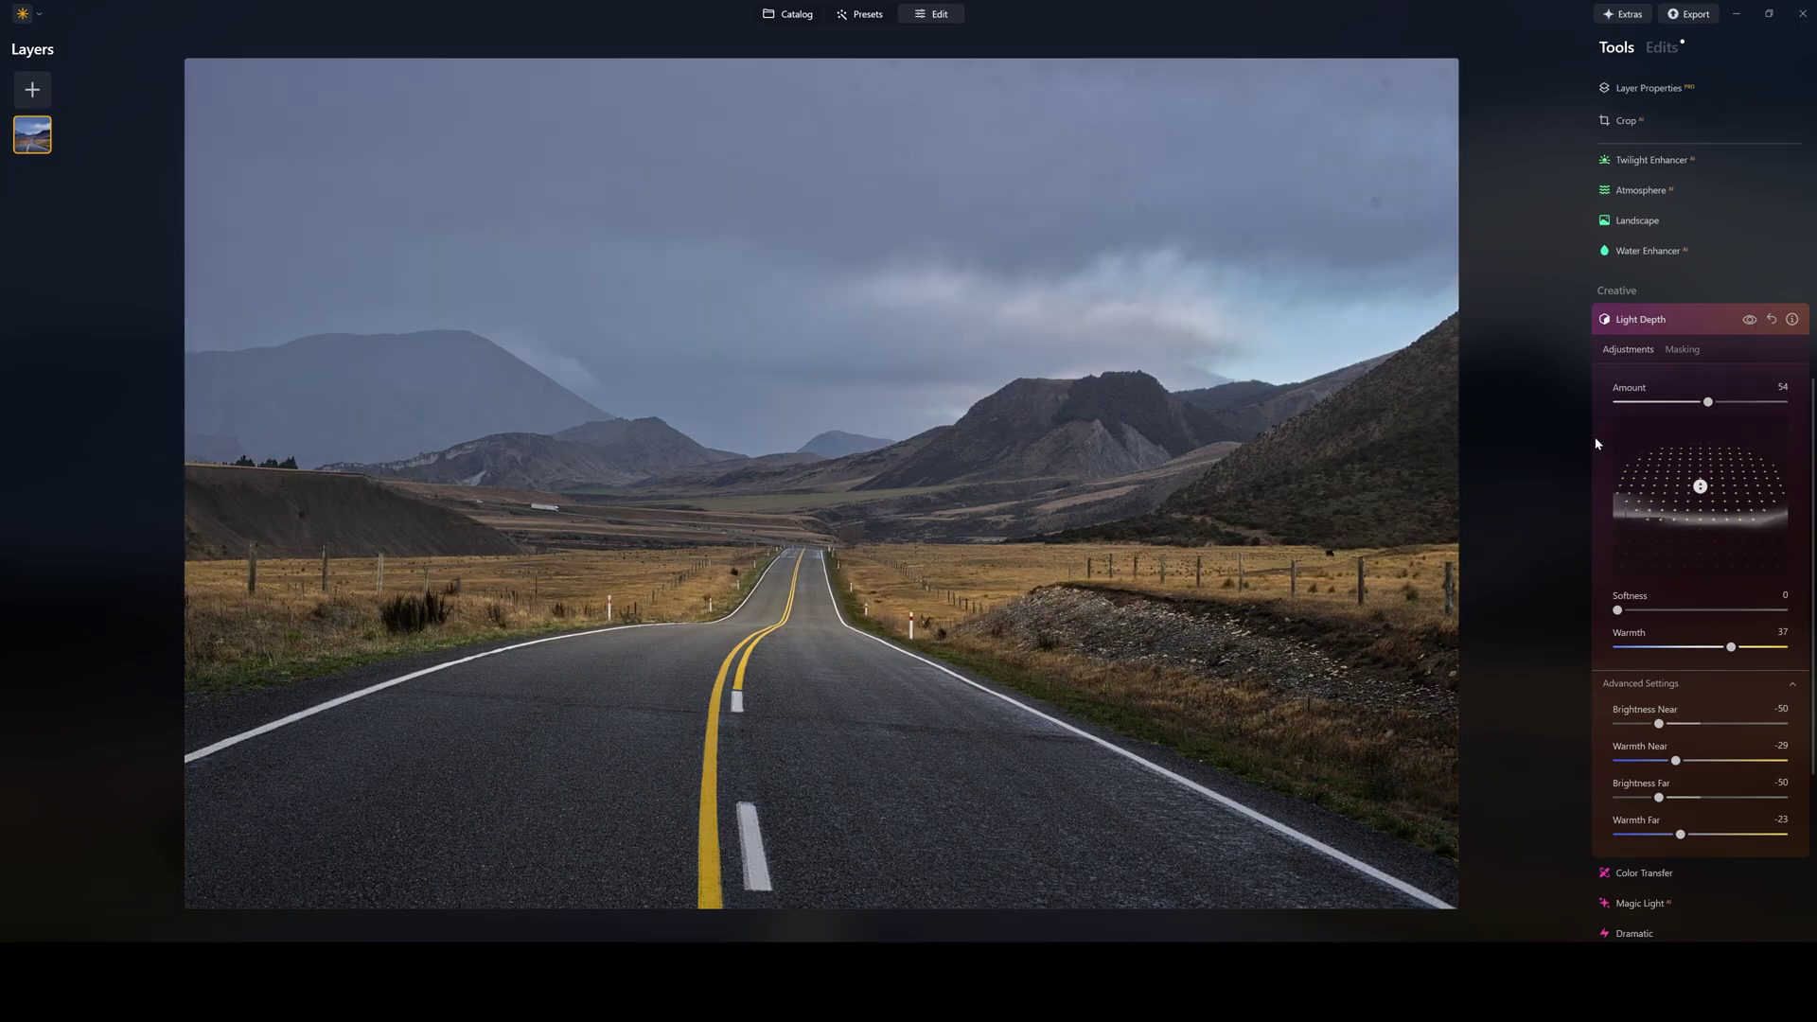
{"action": "left_click", "coordinate": [1689, 315]}
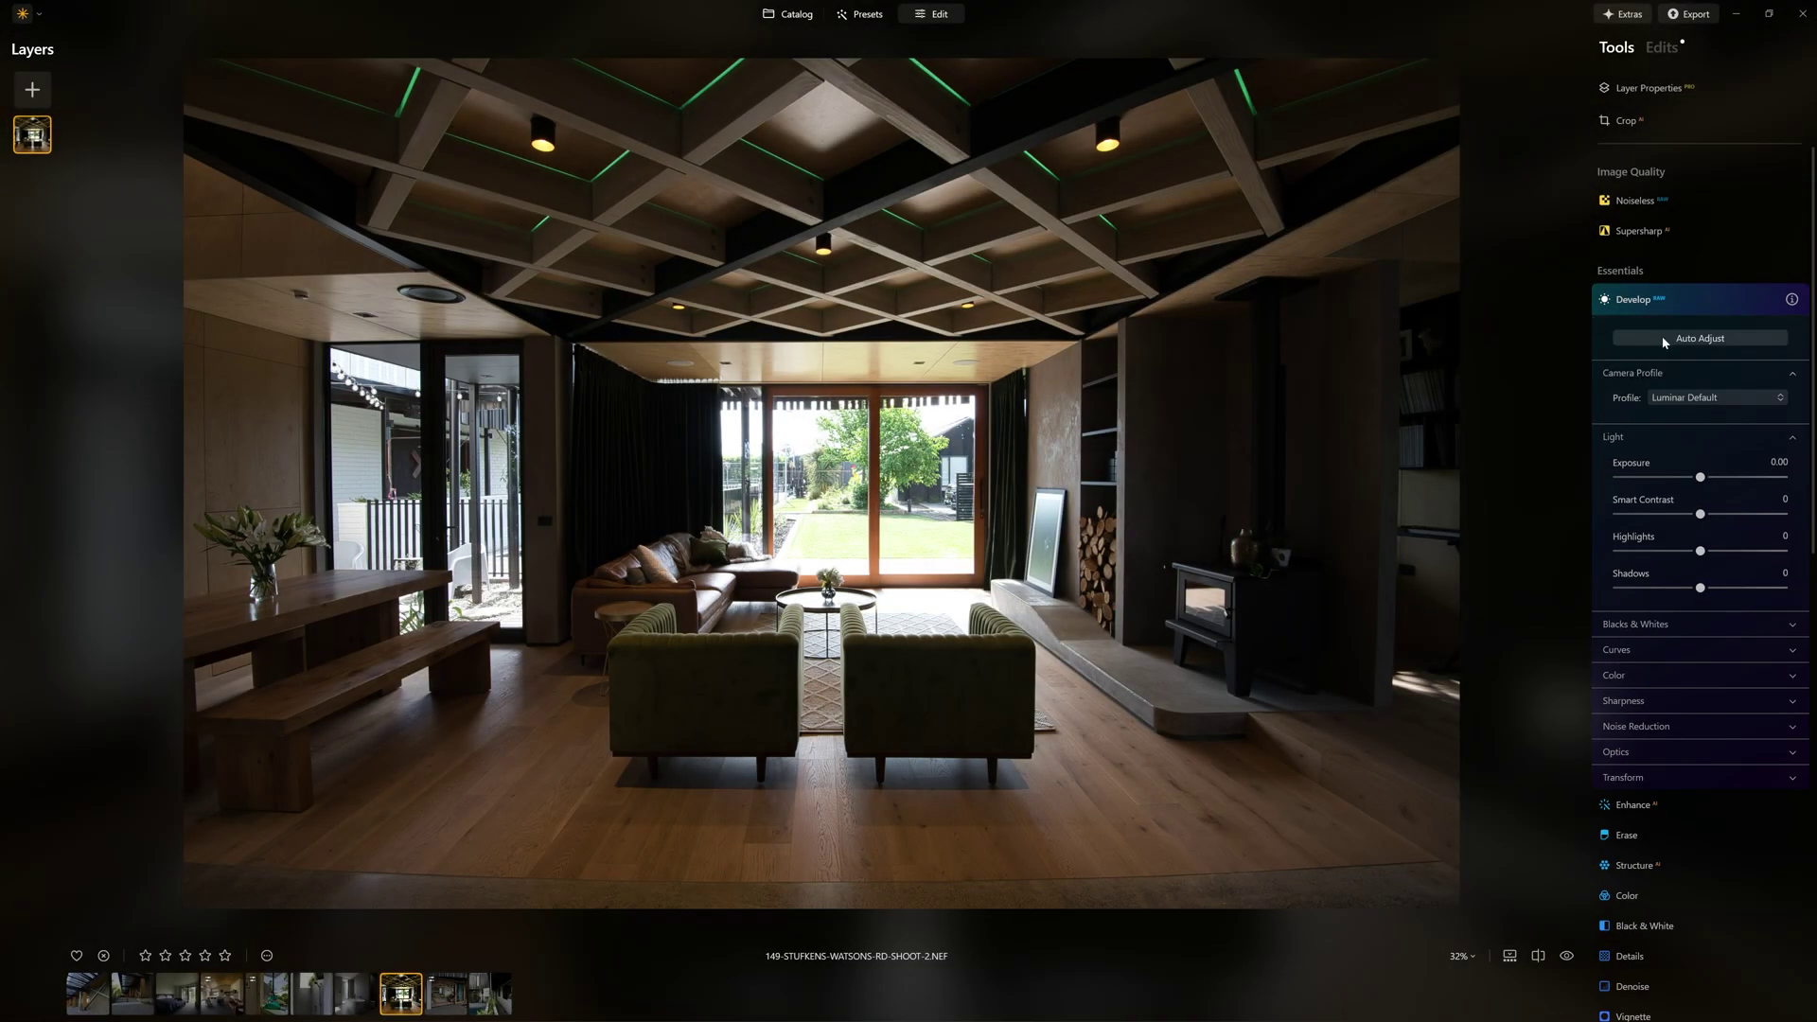
Auto Adjust the living-room photo and enable Auto Distortion Corrections and auto perspective
{"action": "left_click", "coordinate": [1663, 343]}
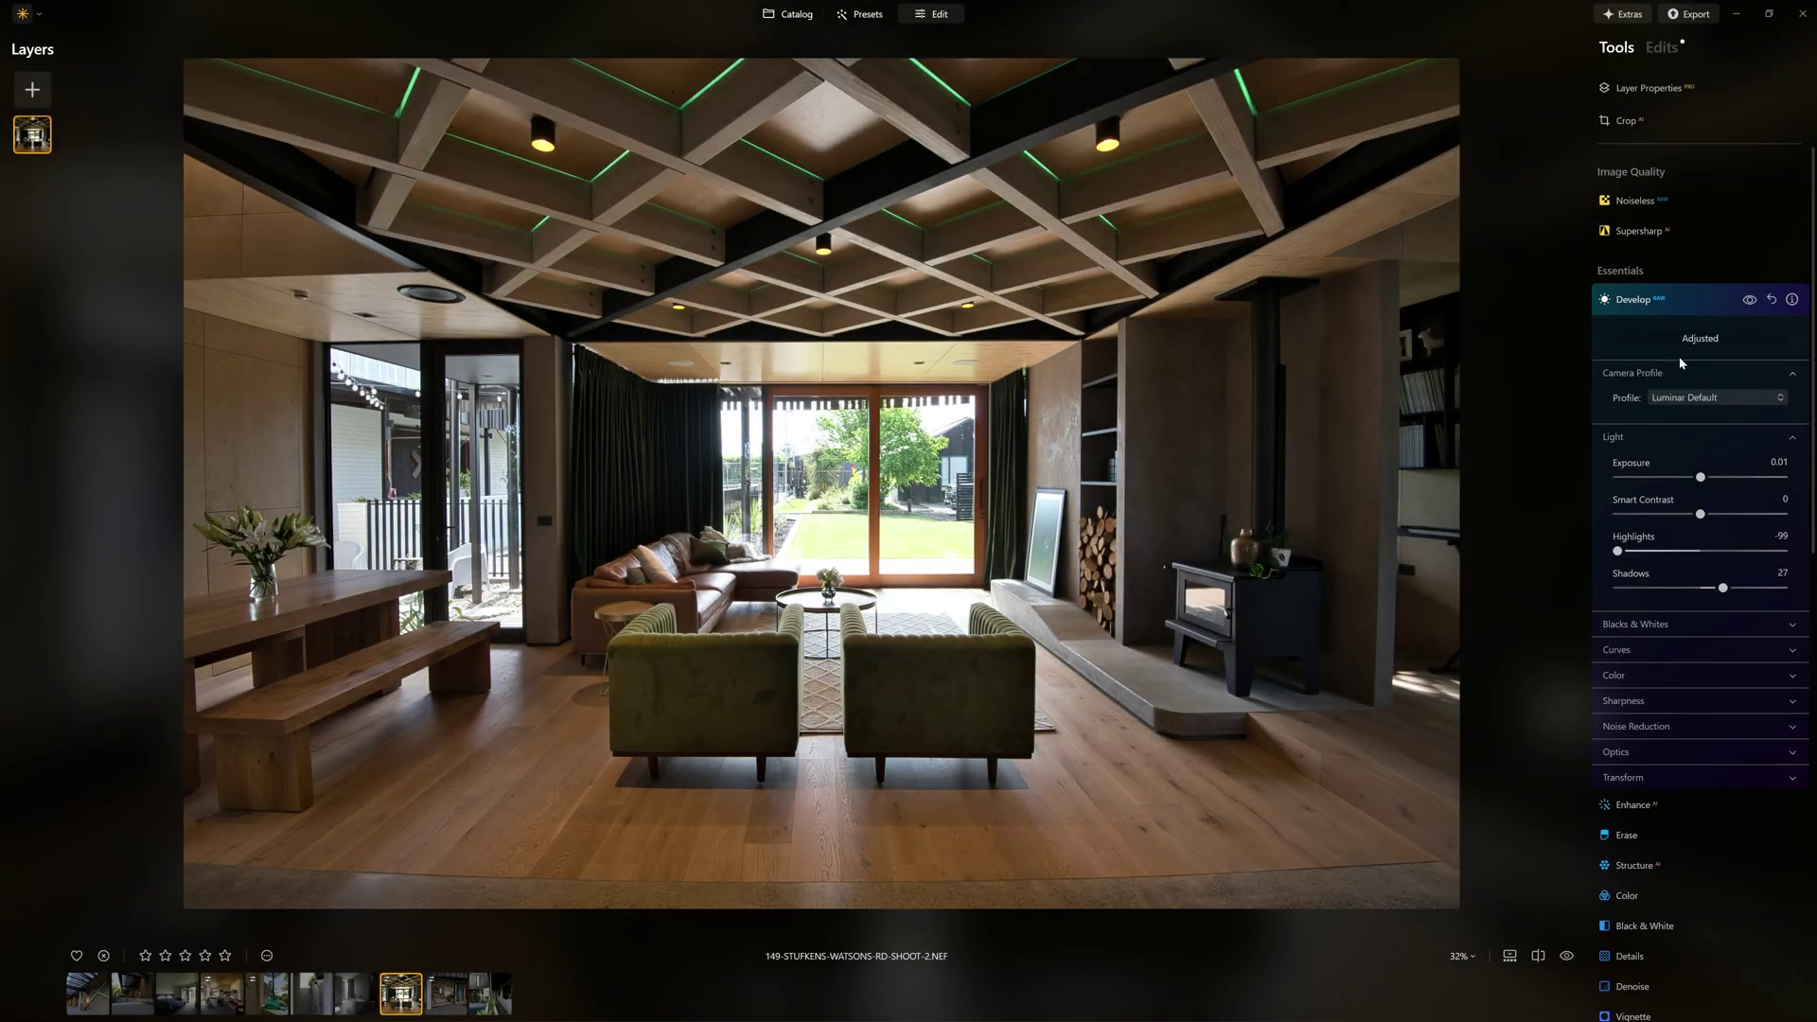
{"action": "scroll", "coordinate": [1700, 555], "scroll_direction": "down", "scroll_amount": 2}
{"action": "left_click", "coordinate": [1677, 662]}
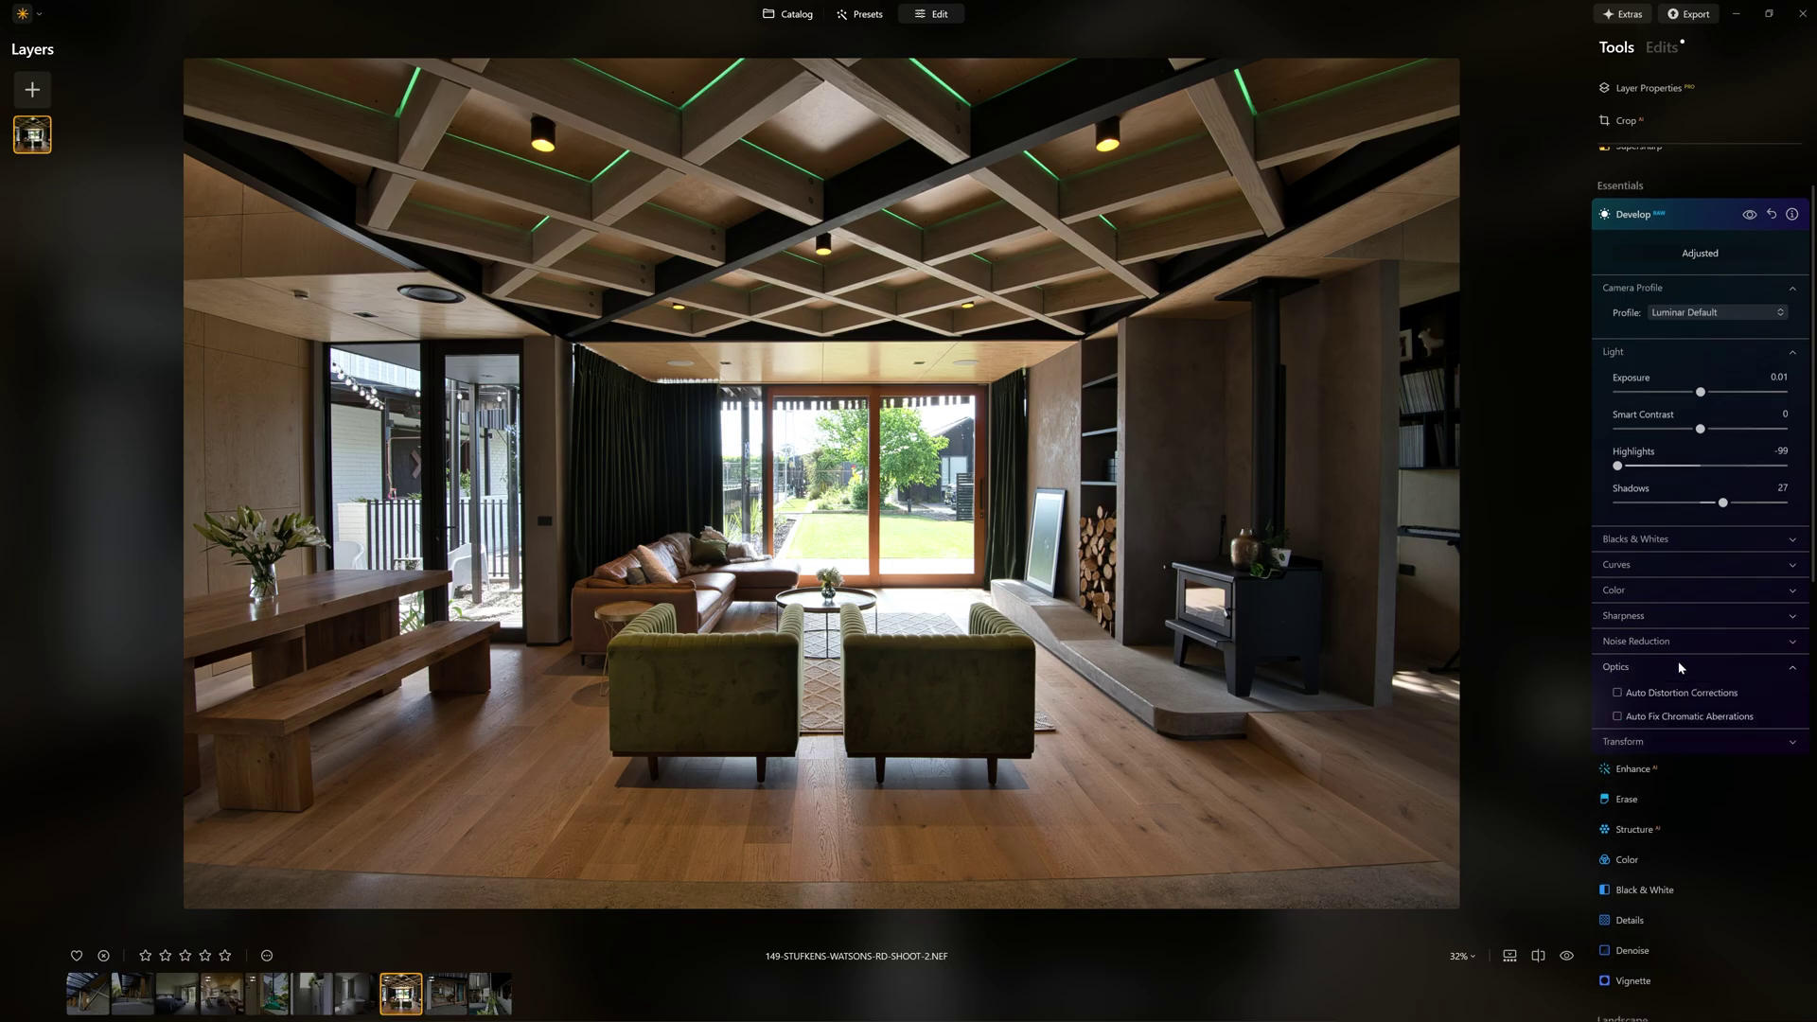
{"action": "left_click", "coordinate": [1680, 690]}
{"action": "scroll", "coordinate": [1675, 639], "scroll_direction": "down", "scroll_amount": 2}
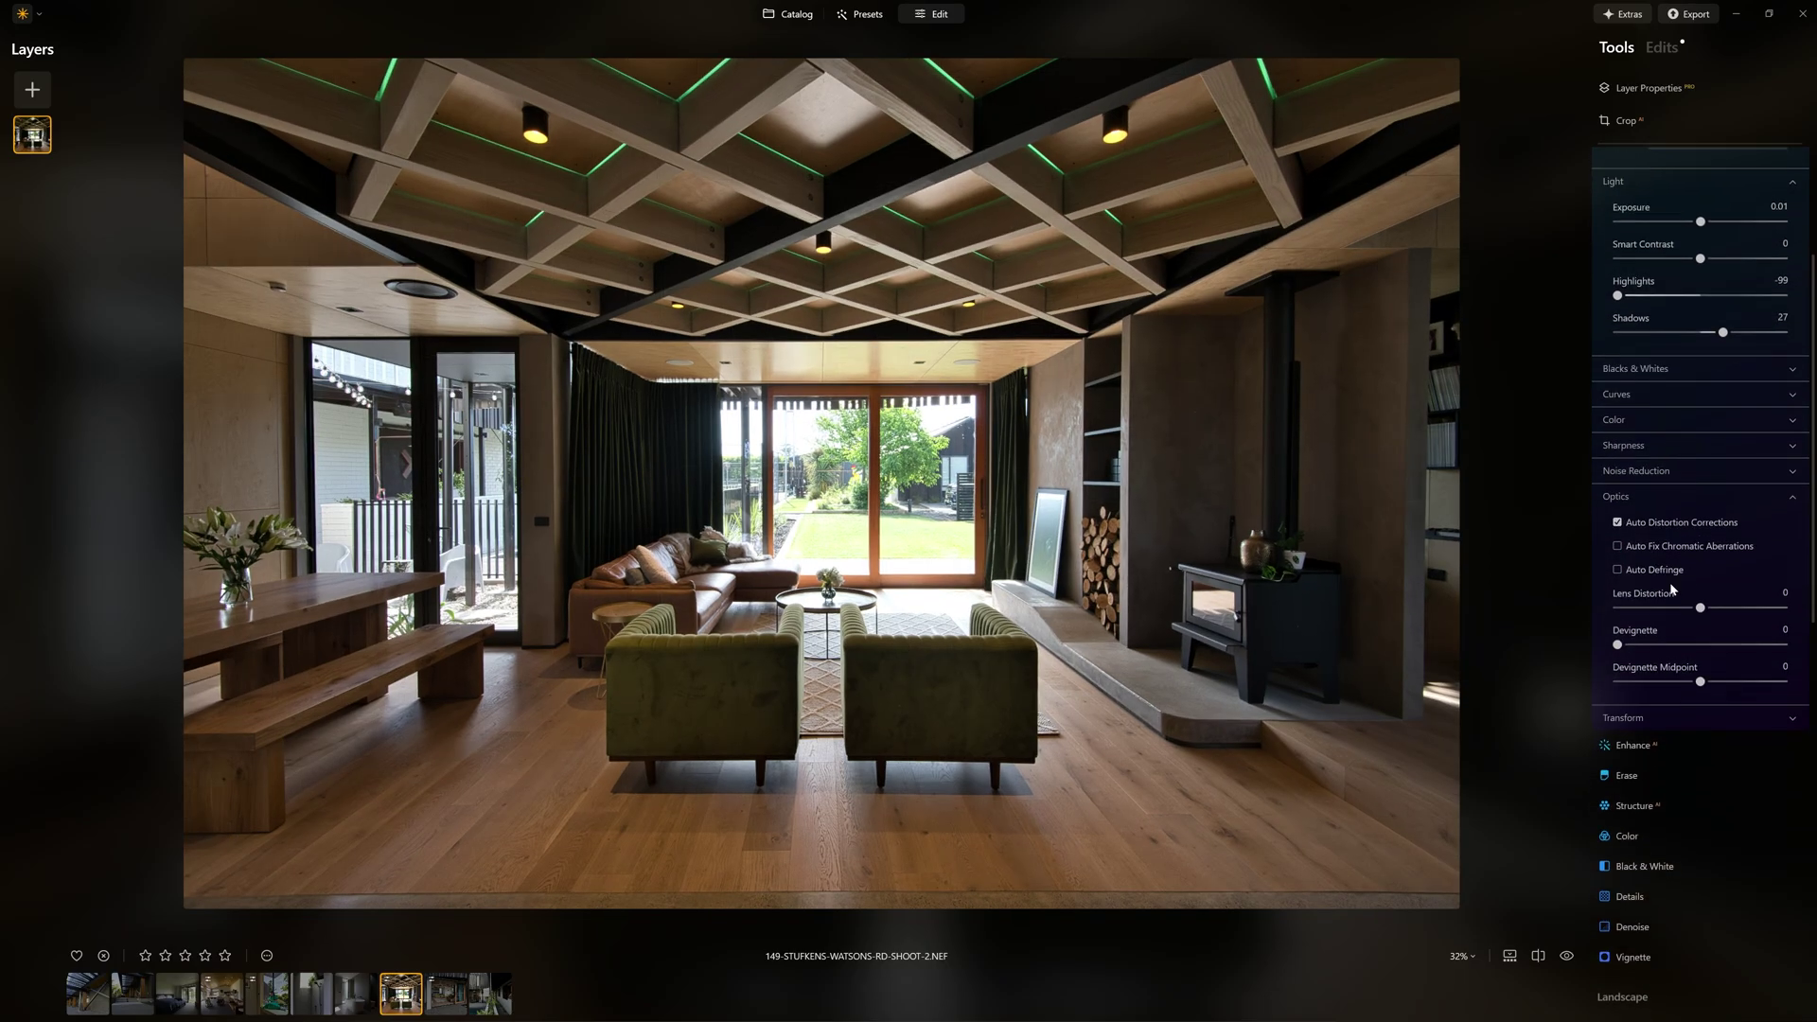
{"action": "left_click", "coordinate": [1668, 713]}
{"action": "scroll", "coordinate": [1674, 681], "scroll_direction": "down", "scroll_amount": 2}
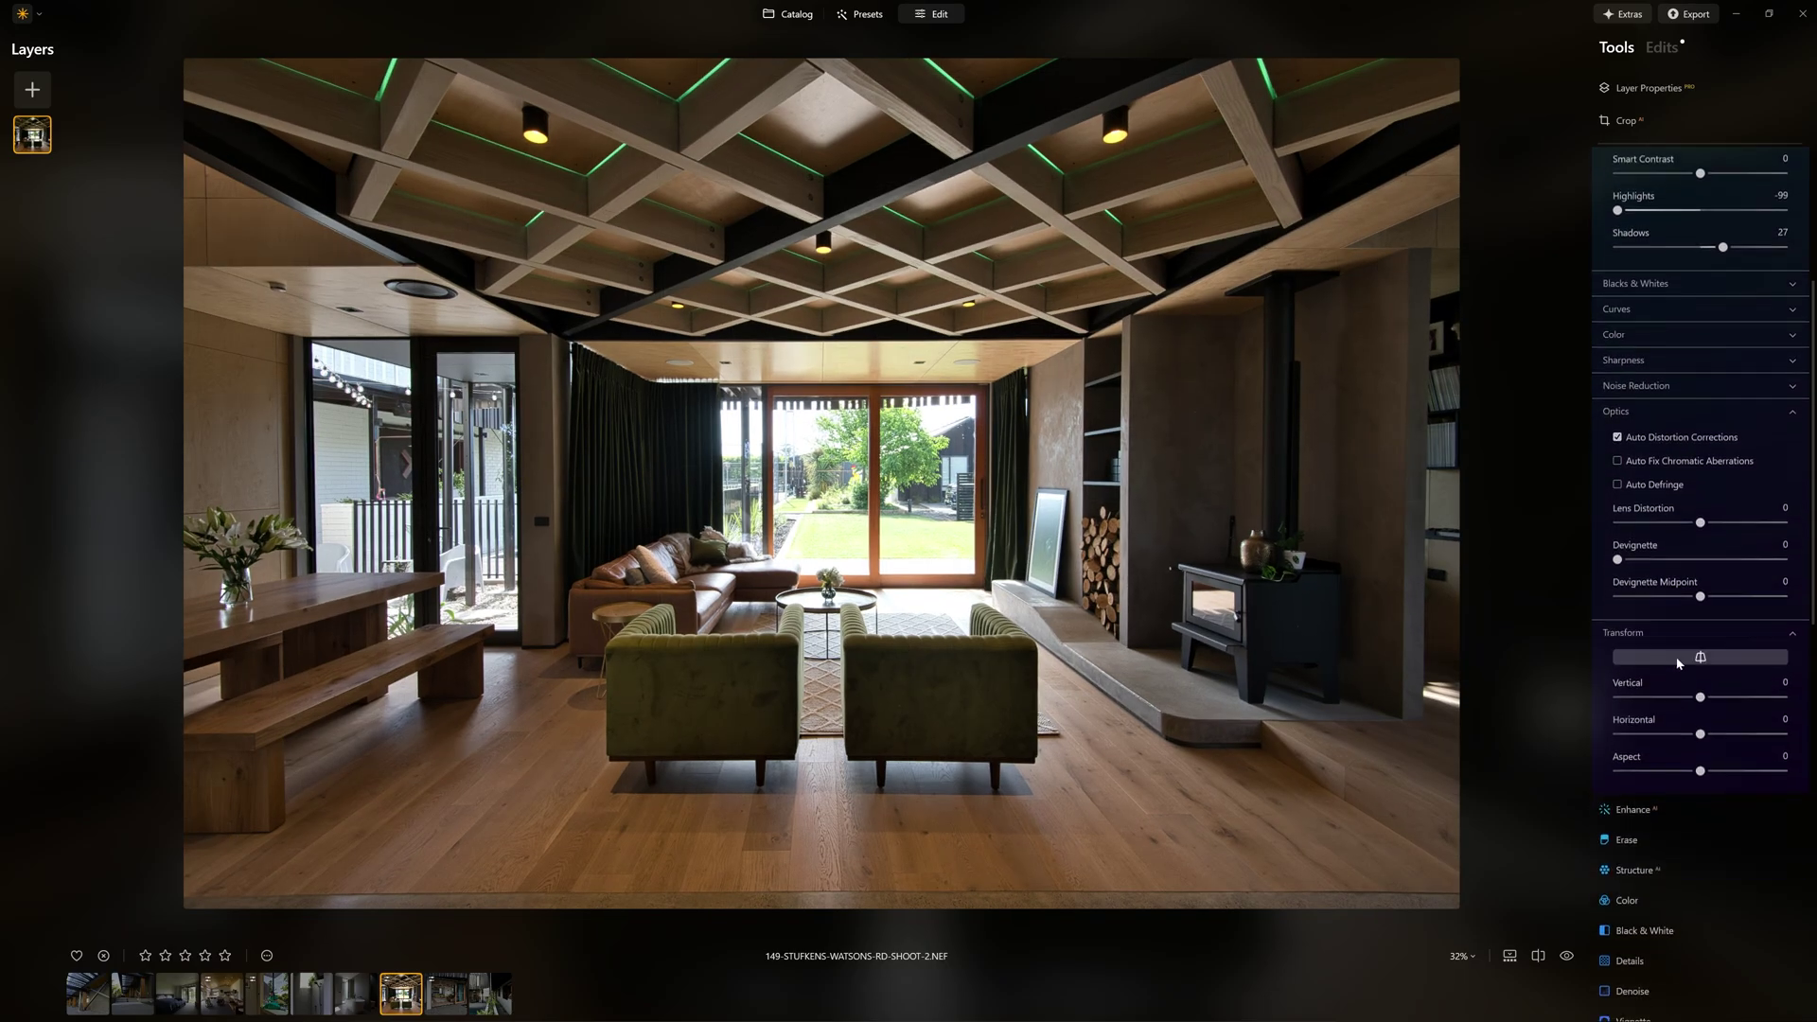
{"action": "left_click", "coordinate": [1678, 660]}
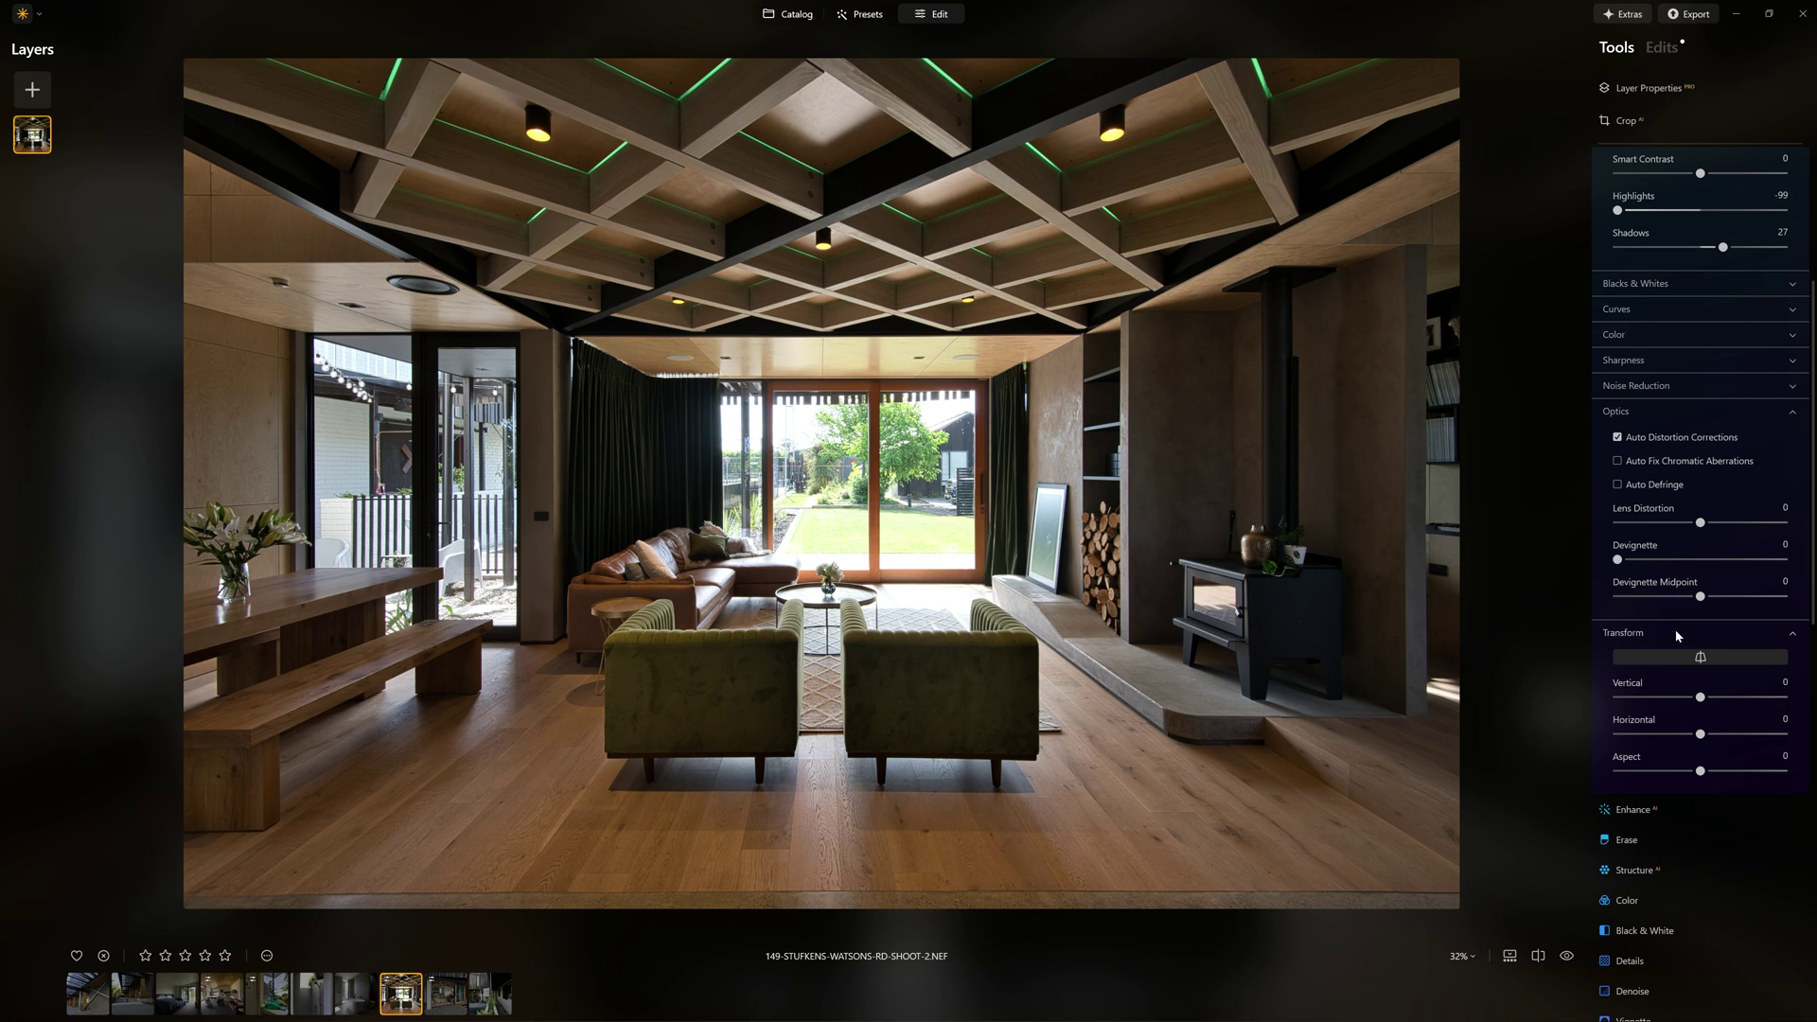
{"action": "scroll", "coordinate": [1677, 639], "scroll_direction": "down", "scroll_amount": 3}
{"action": "scroll", "coordinate": [1675, 645], "scroll_direction": "down", "scroll_amount": 3}
{"action": "scroll", "coordinate": [1660, 625], "scroll_direction": "down", "scroll_amount": 3}
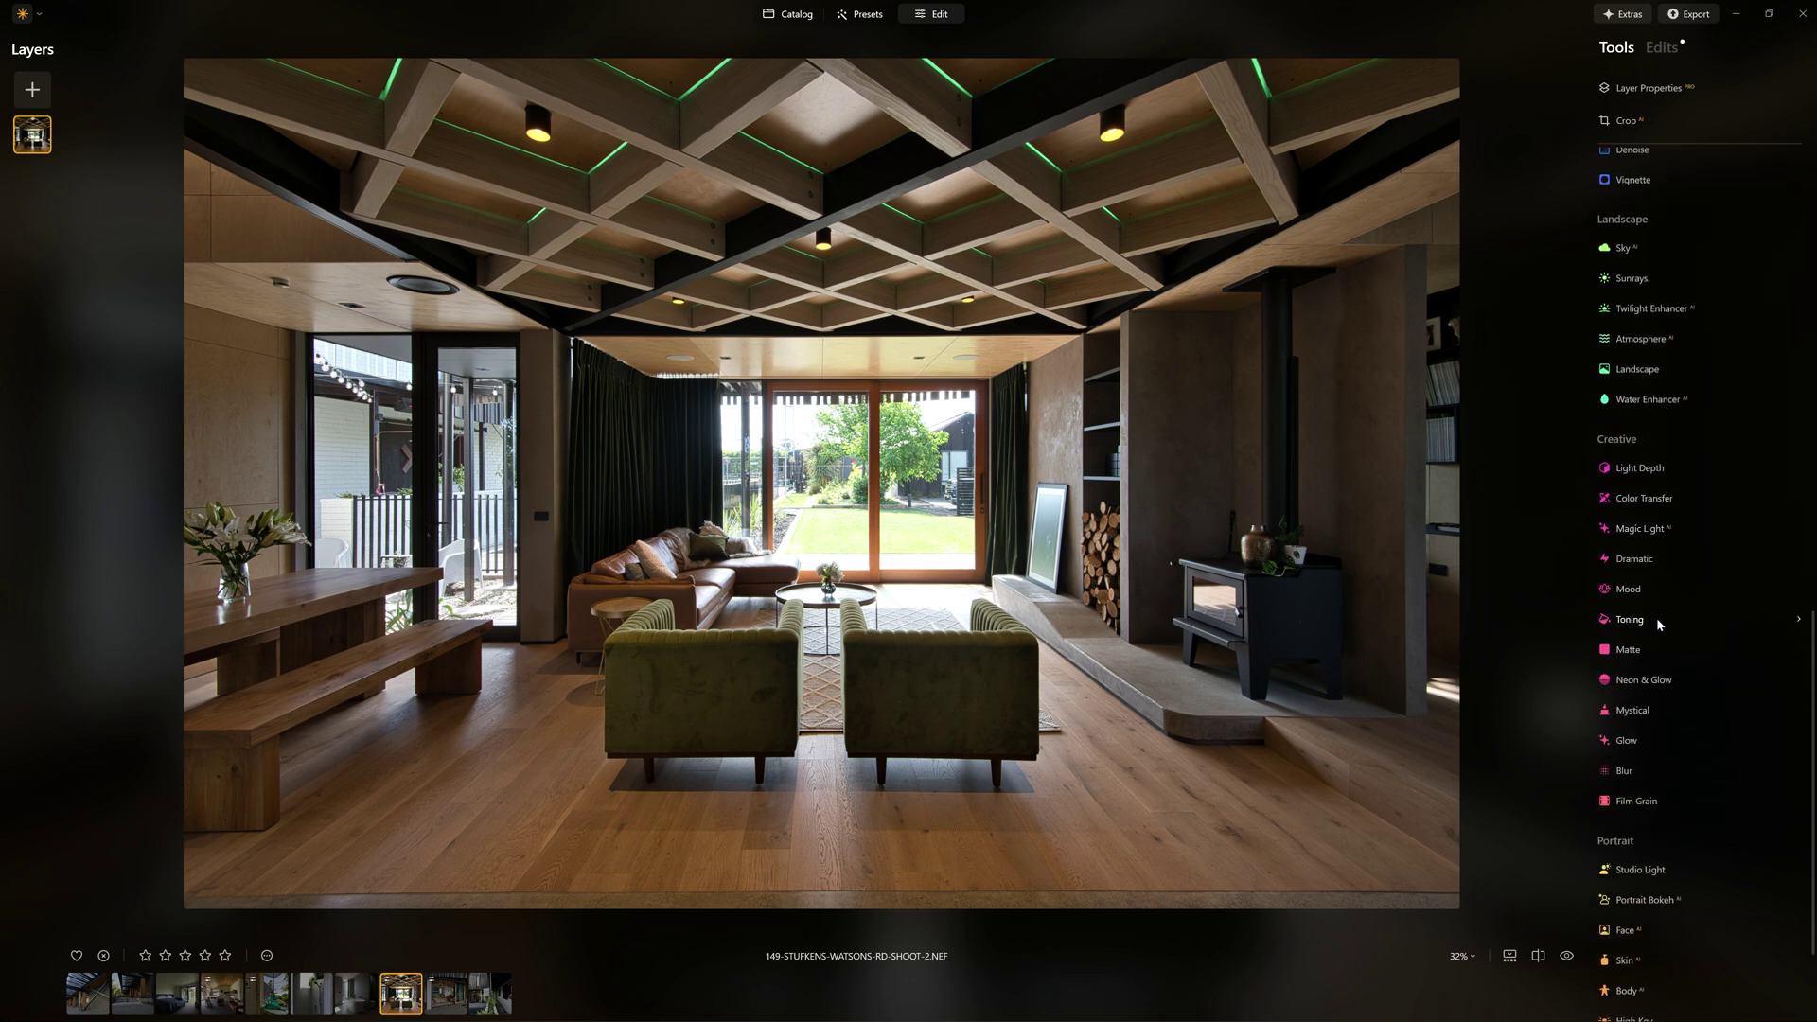
Set Light Depth Amount to 89 and reposition the light handle within the room's depth
{"action": "left_click", "coordinate": [1639, 459]}
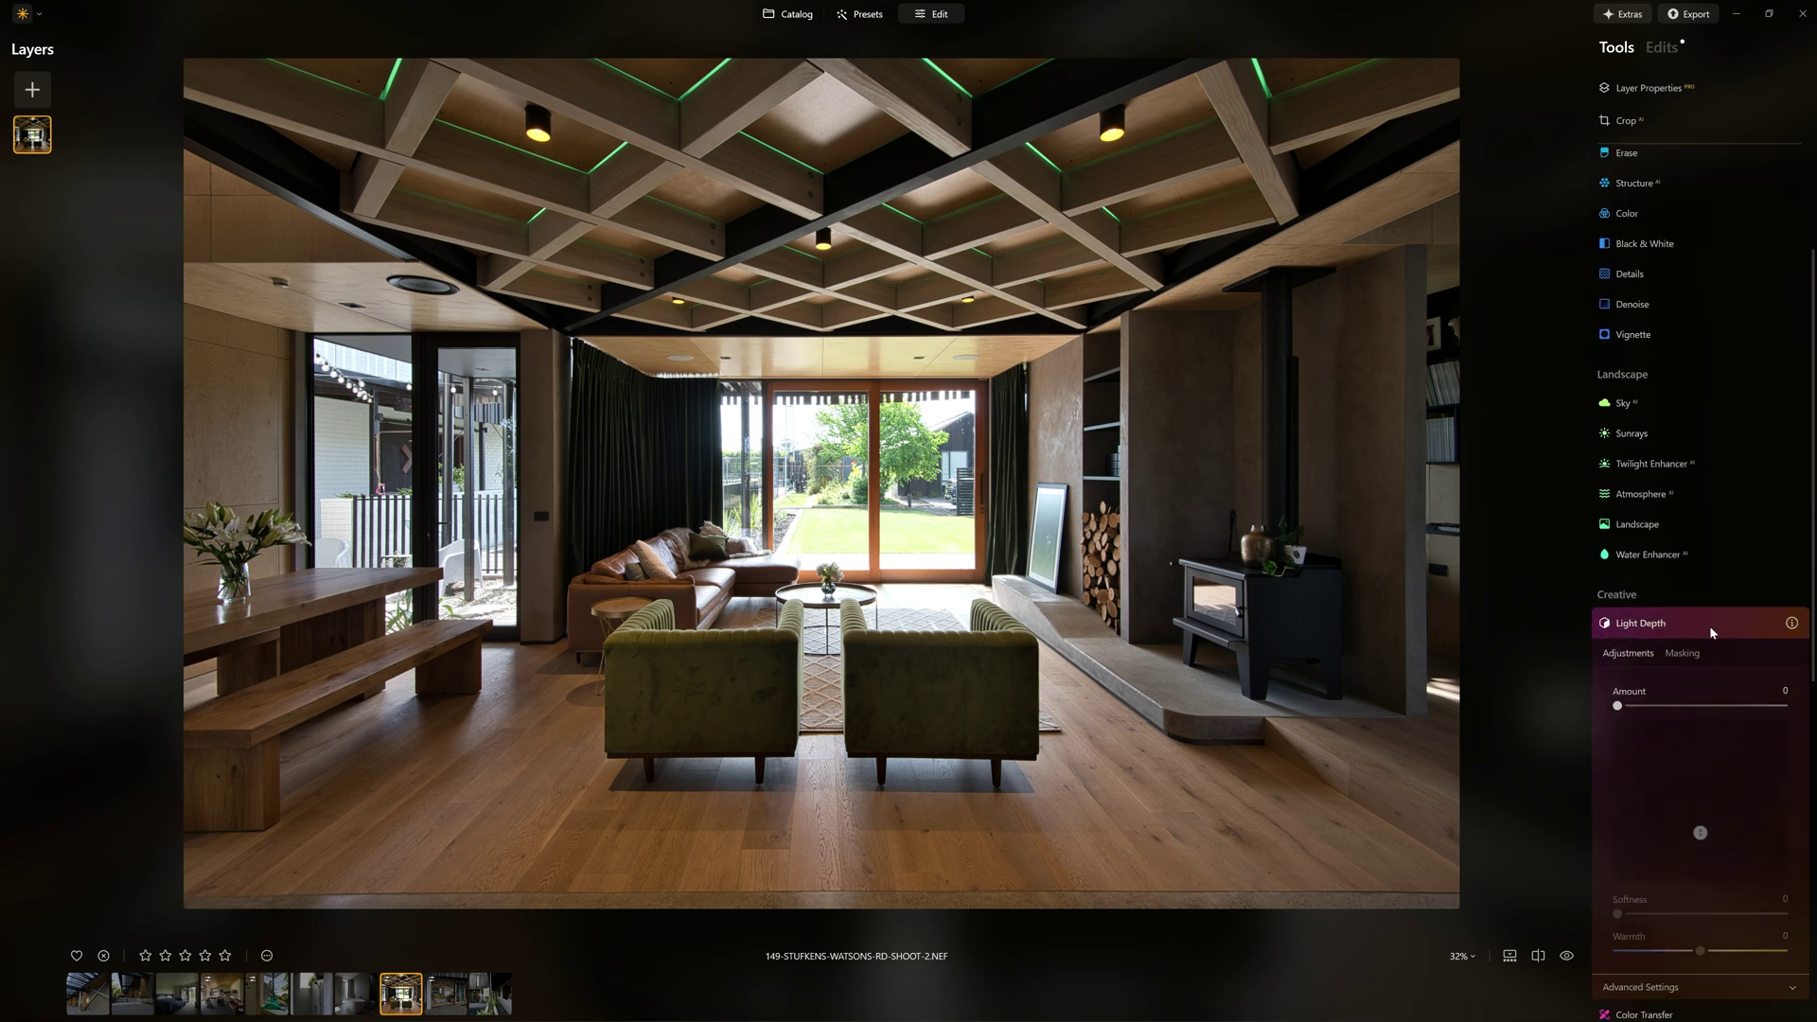
{"action": "left_click_drag", "start_coordinate": [1616, 619], "coordinate": [1737, 621]}
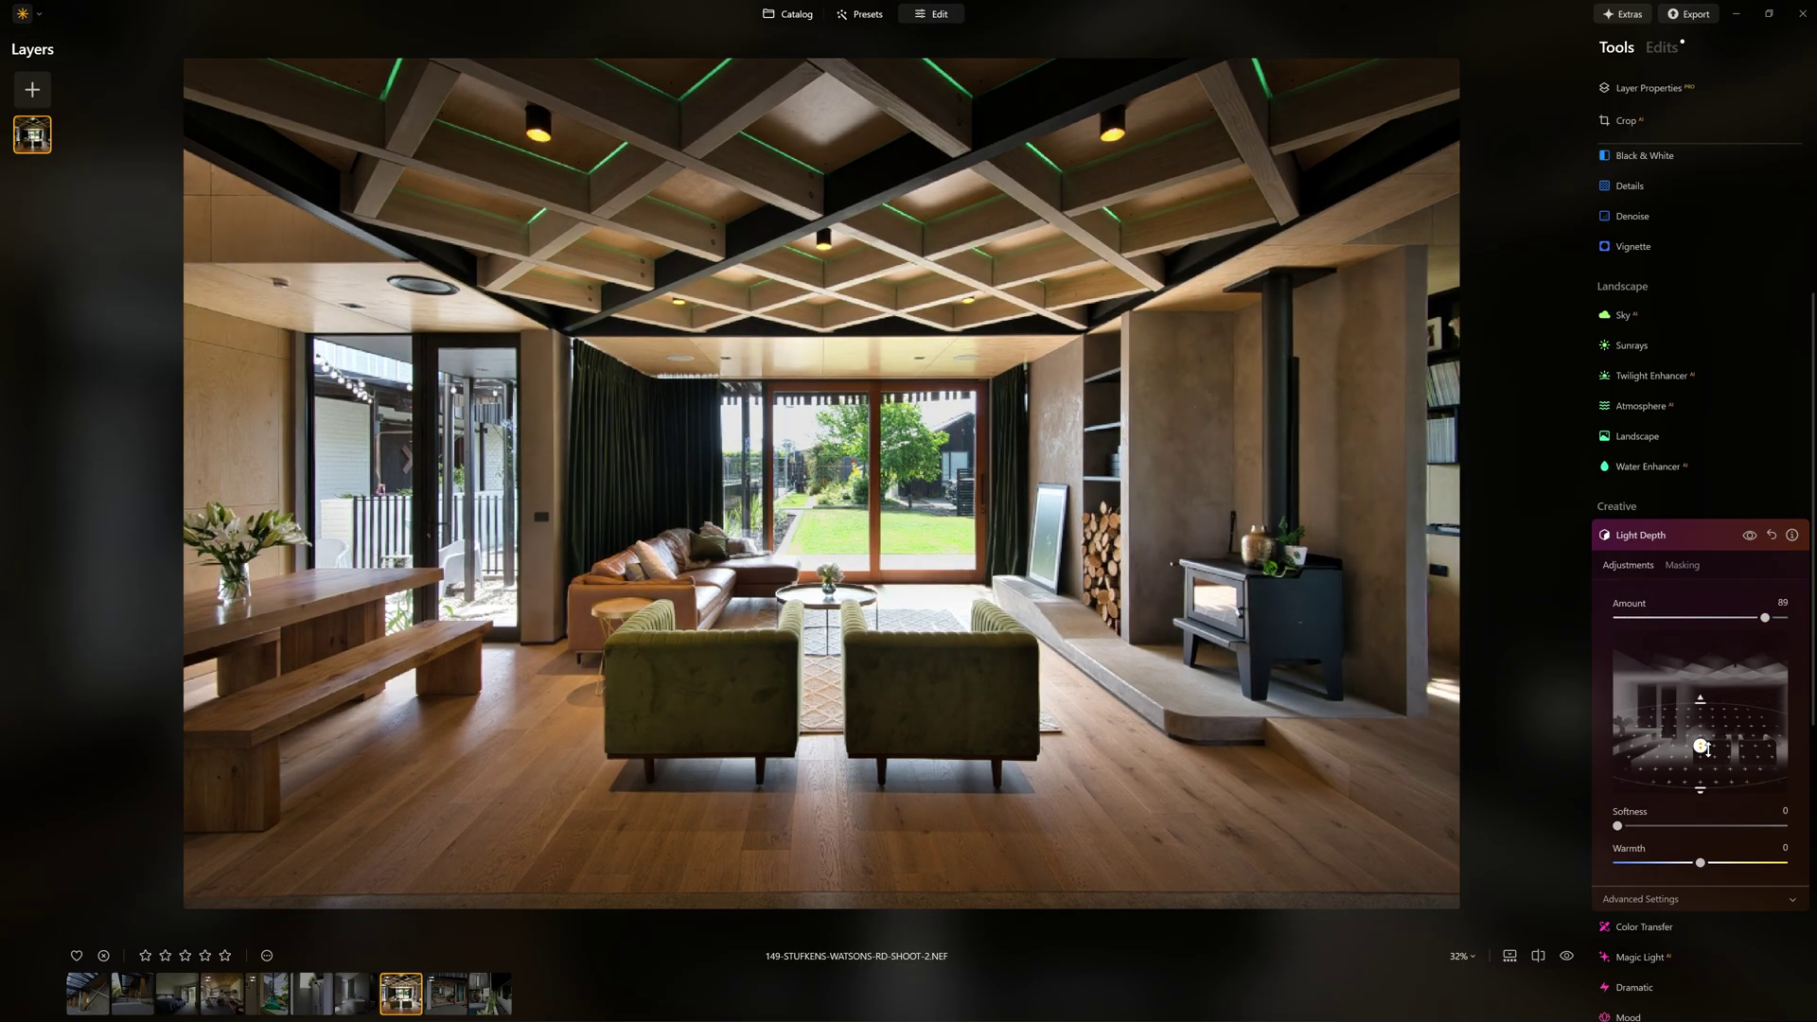
{"action": "left_click_drag", "start_coordinate": [1699, 744], "coordinate": [1699, 769]}
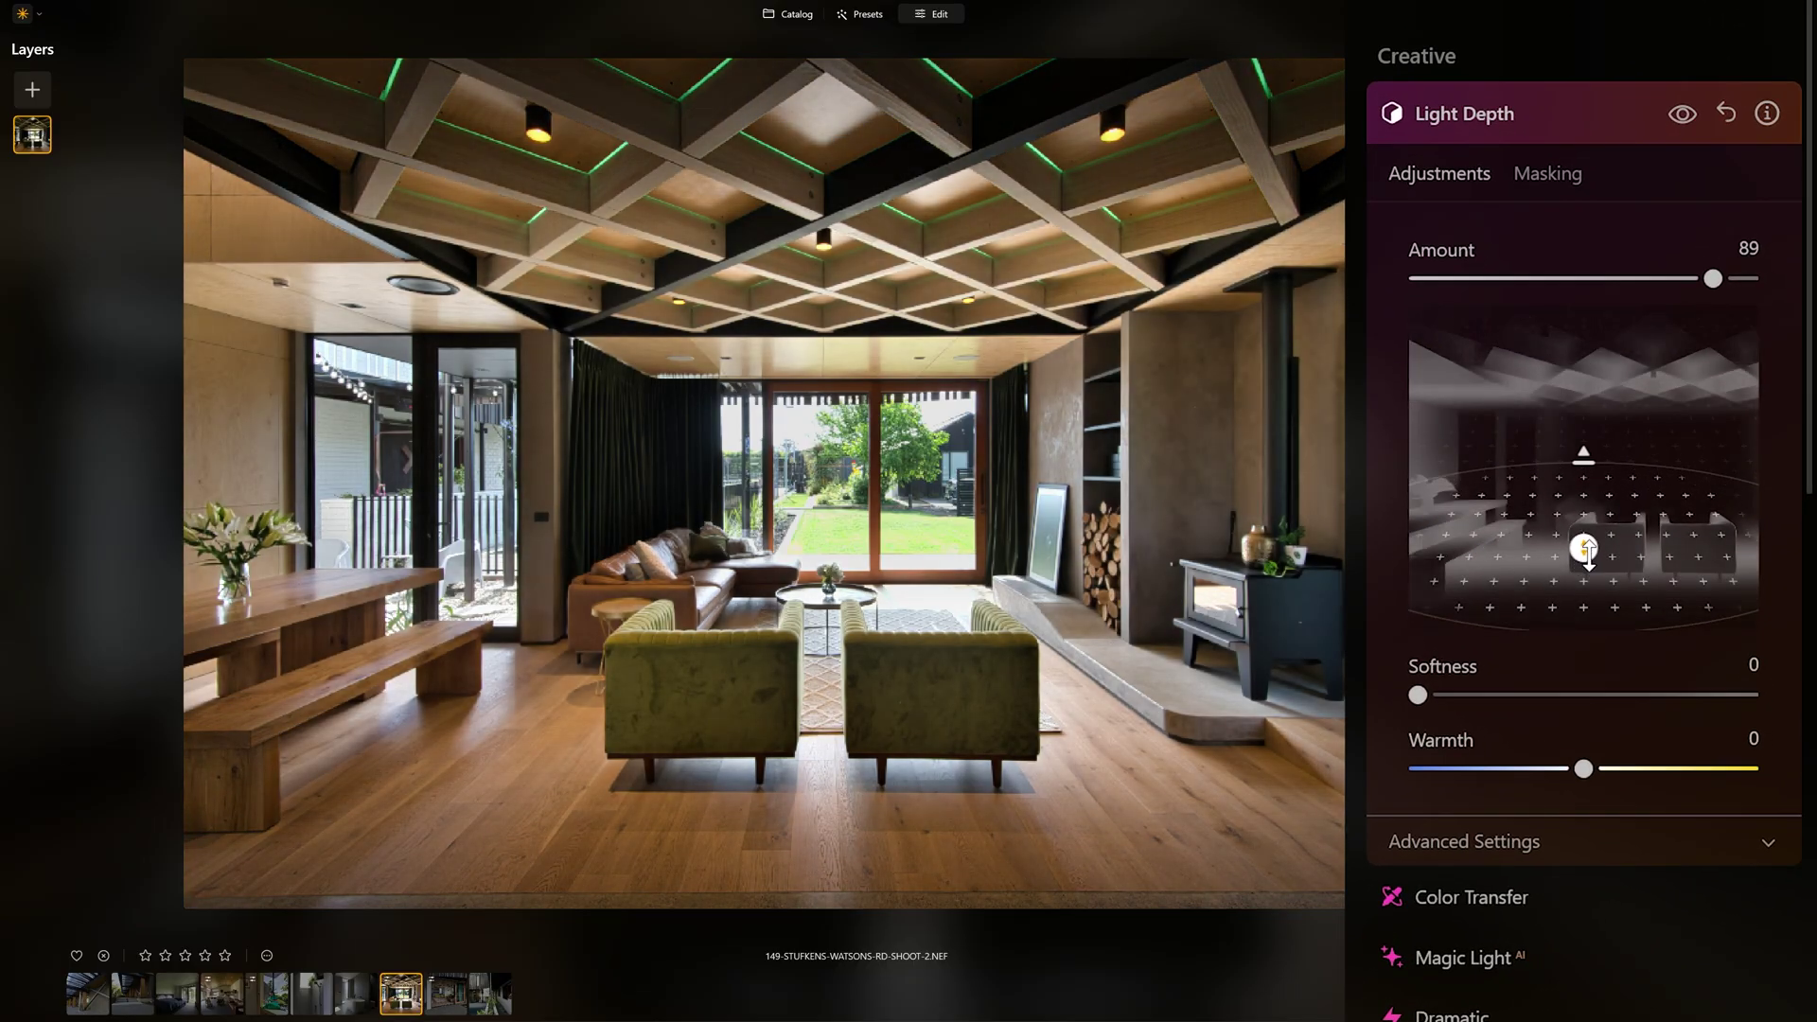
{"action": "left_click_drag", "start_coordinate": [1584, 549], "coordinate": [1582, 492]}
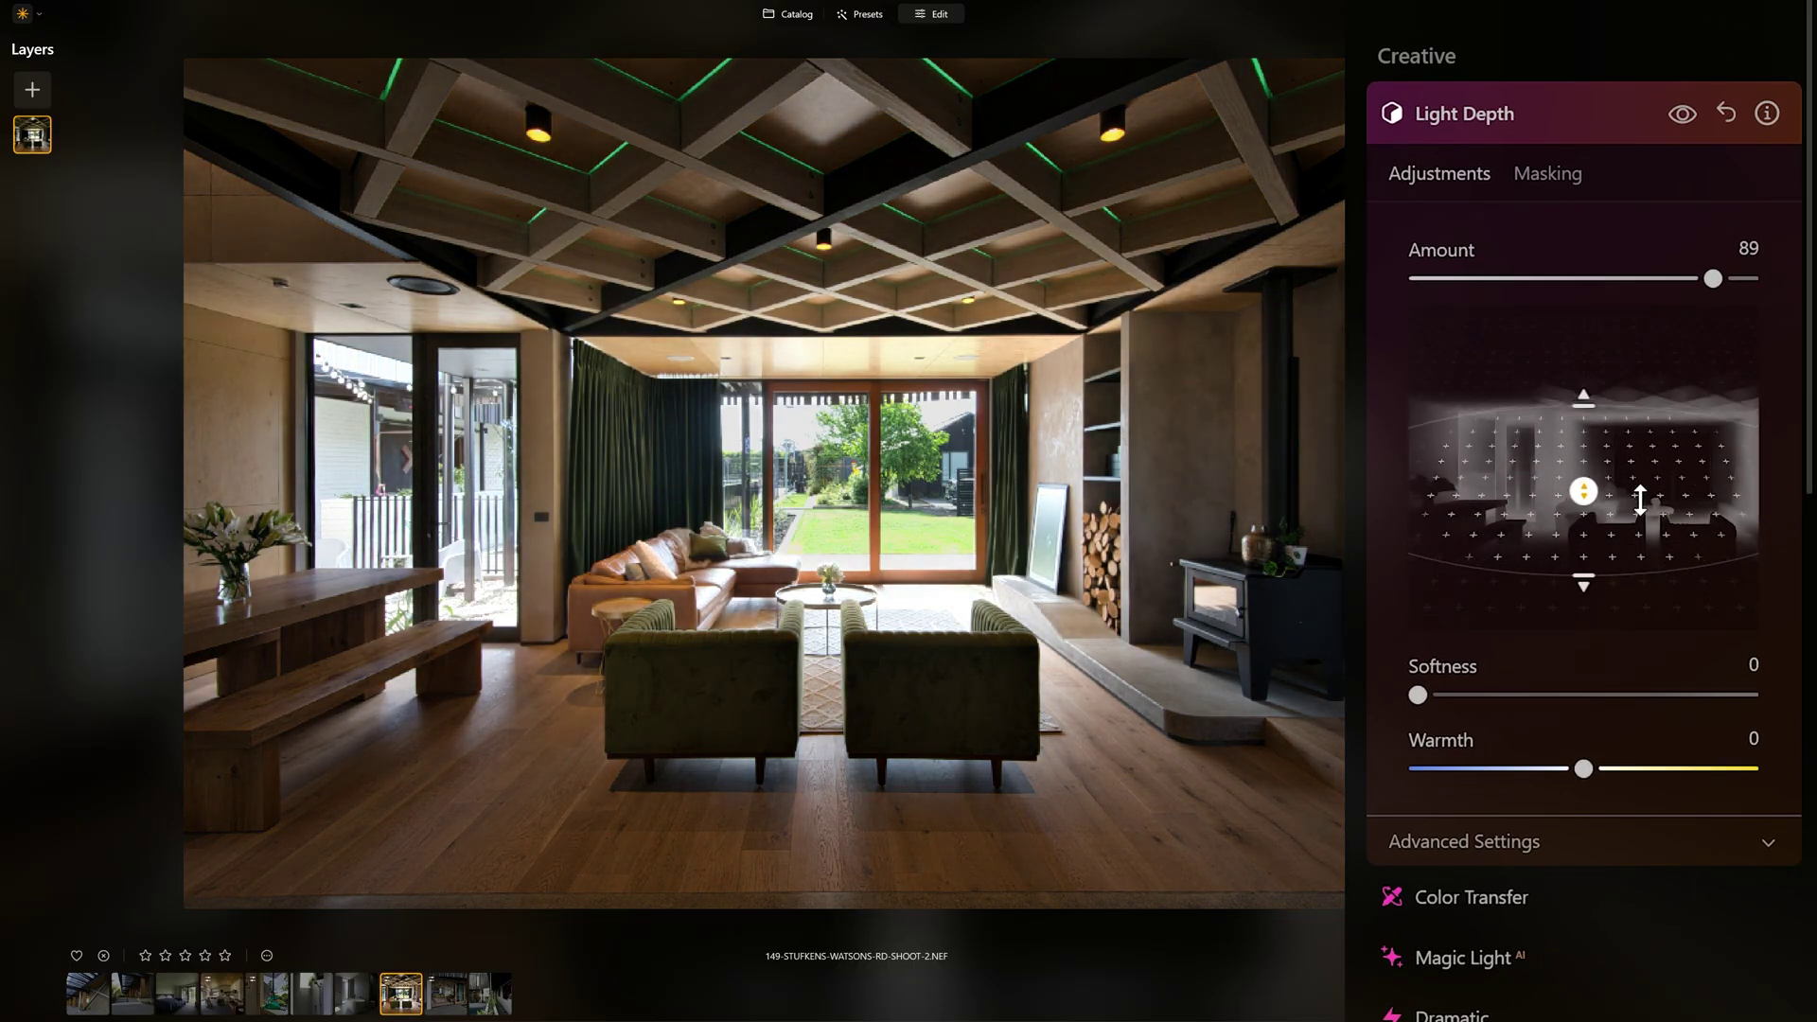
{"action": "left_click_drag", "start_coordinate": [1640, 499], "coordinate": [1645, 568]}
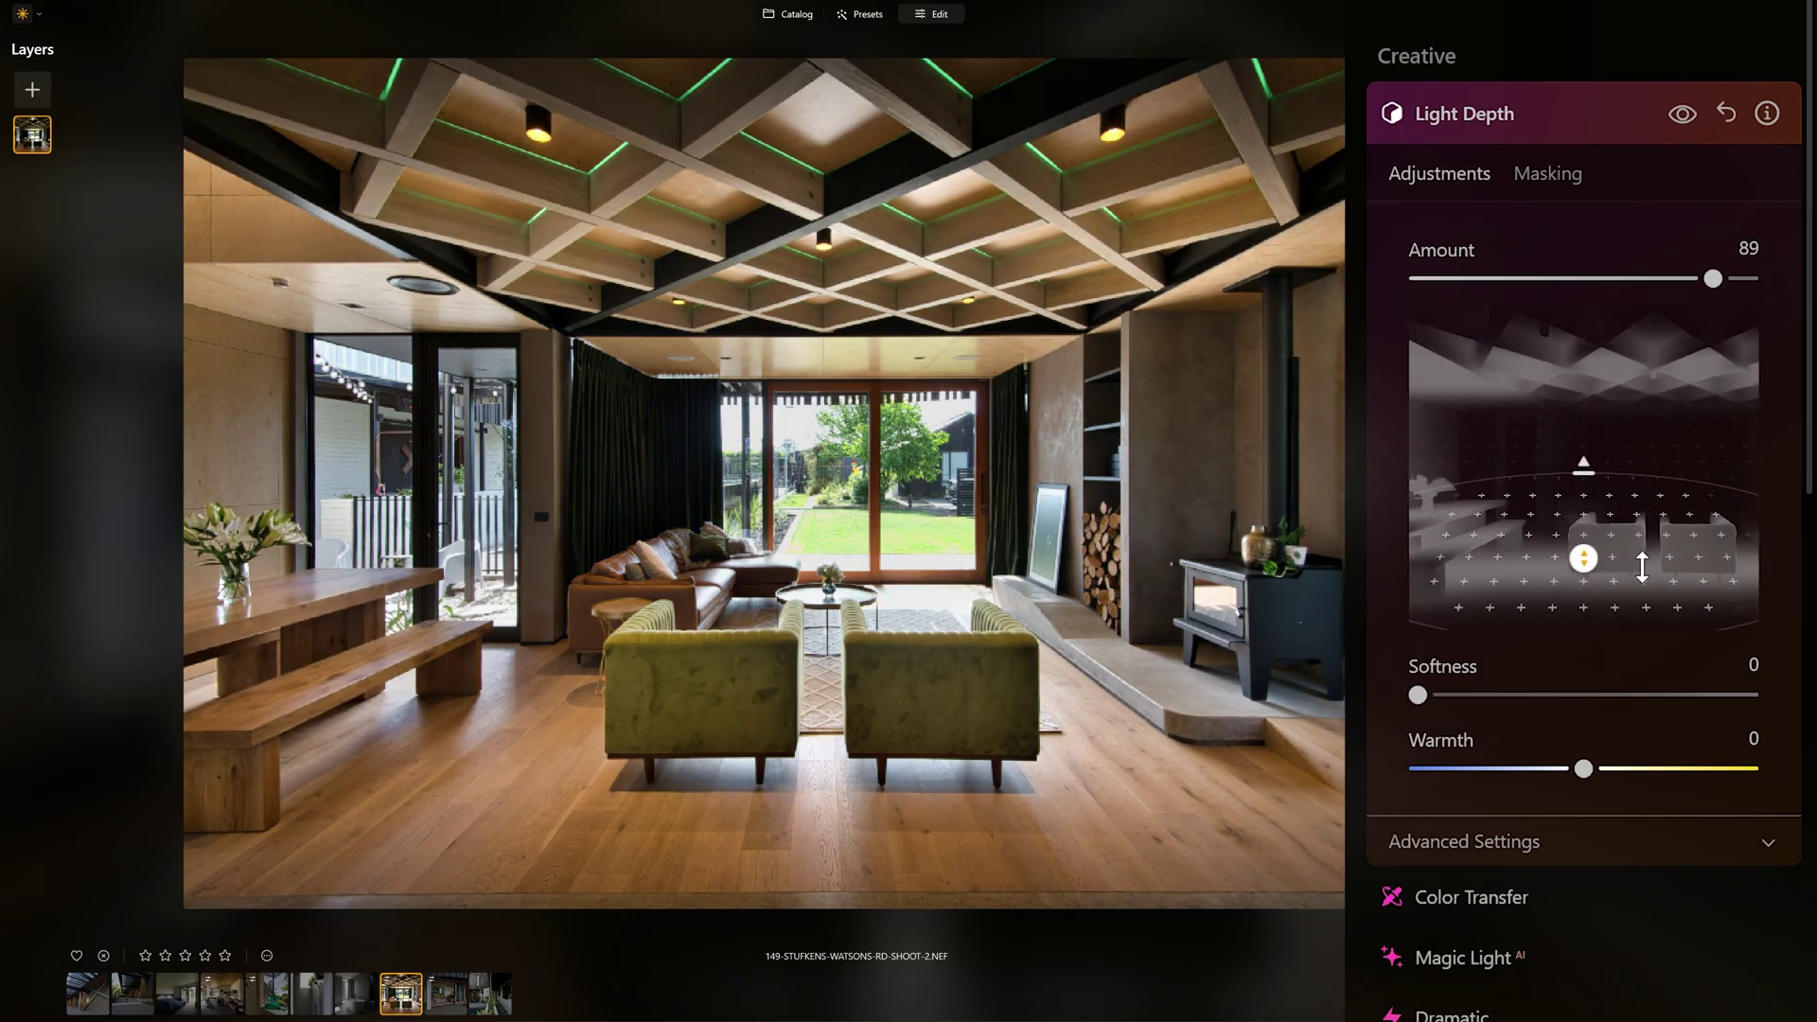
{"action": "scroll", "coordinate": [1650, 489], "scroll_direction": "down", "scroll_amount": 3}
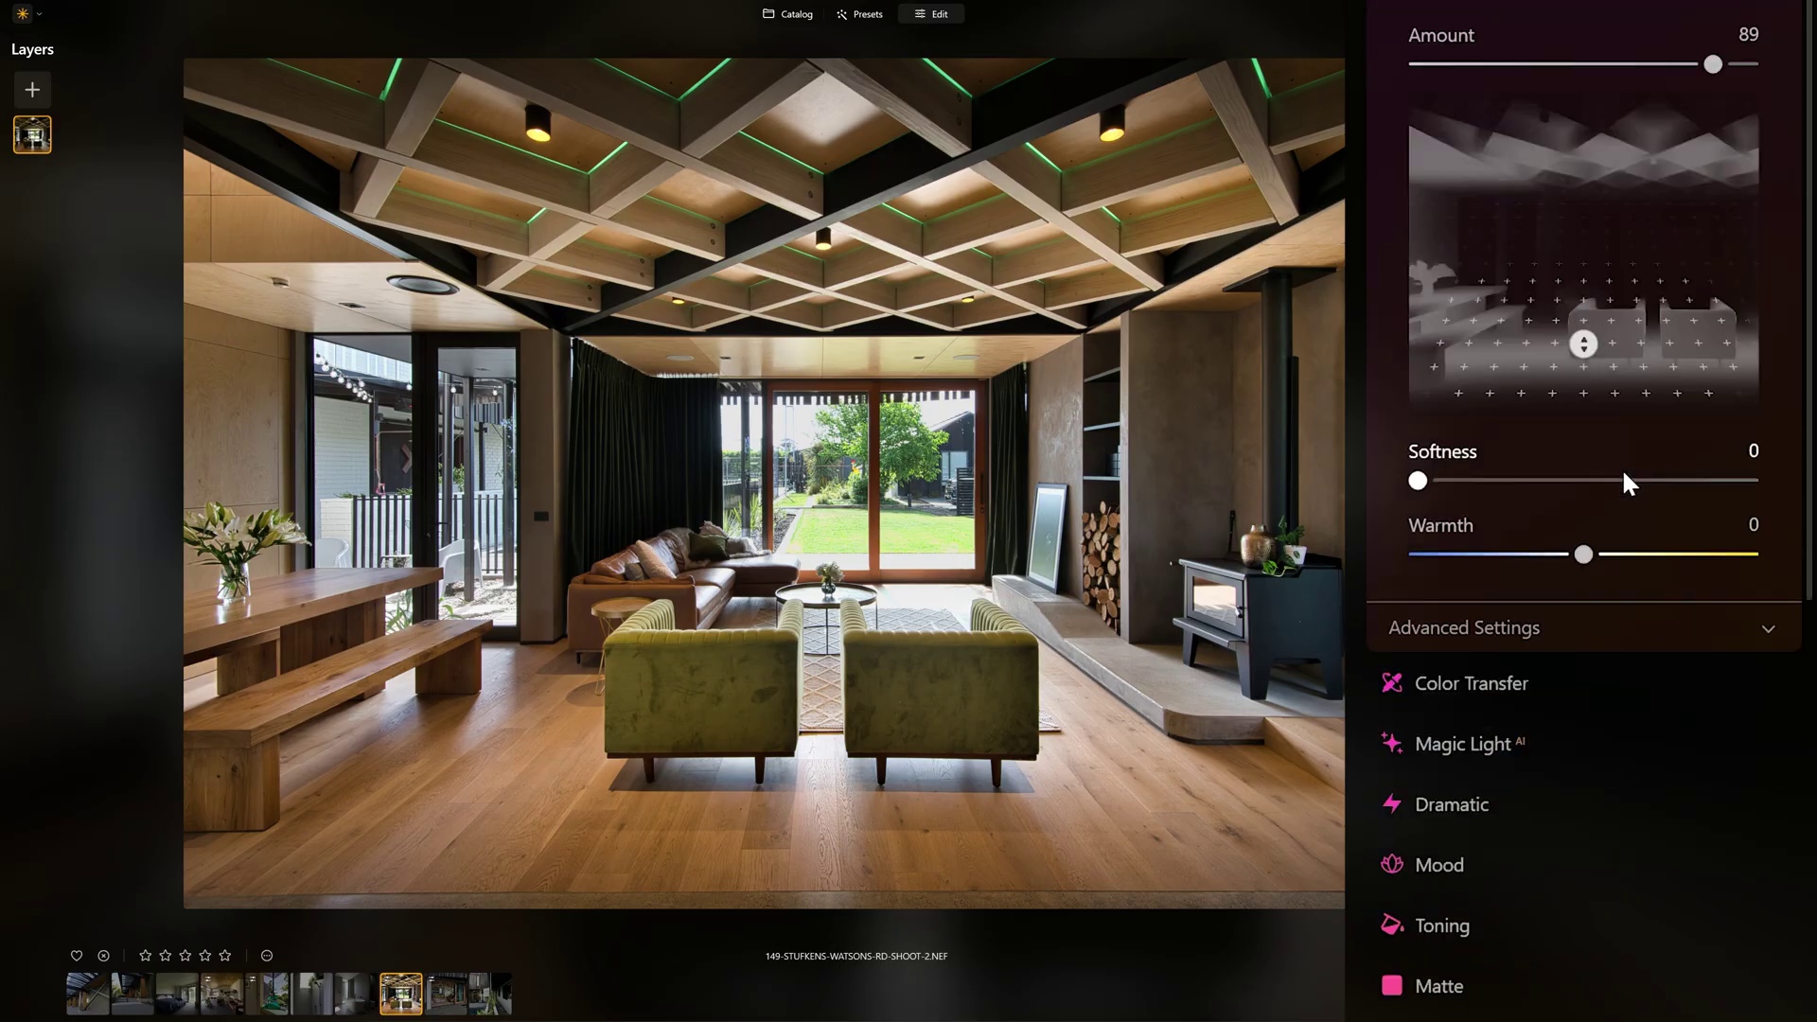
{"action": "scroll", "coordinate": [1621, 469], "scroll_direction": "down", "scroll_amount": 2}
{"action": "left_click", "coordinate": [1572, 499]}
{"action": "scroll", "coordinate": [1653, 639], "scroll_direction": "down", "scroll_amount": 2}
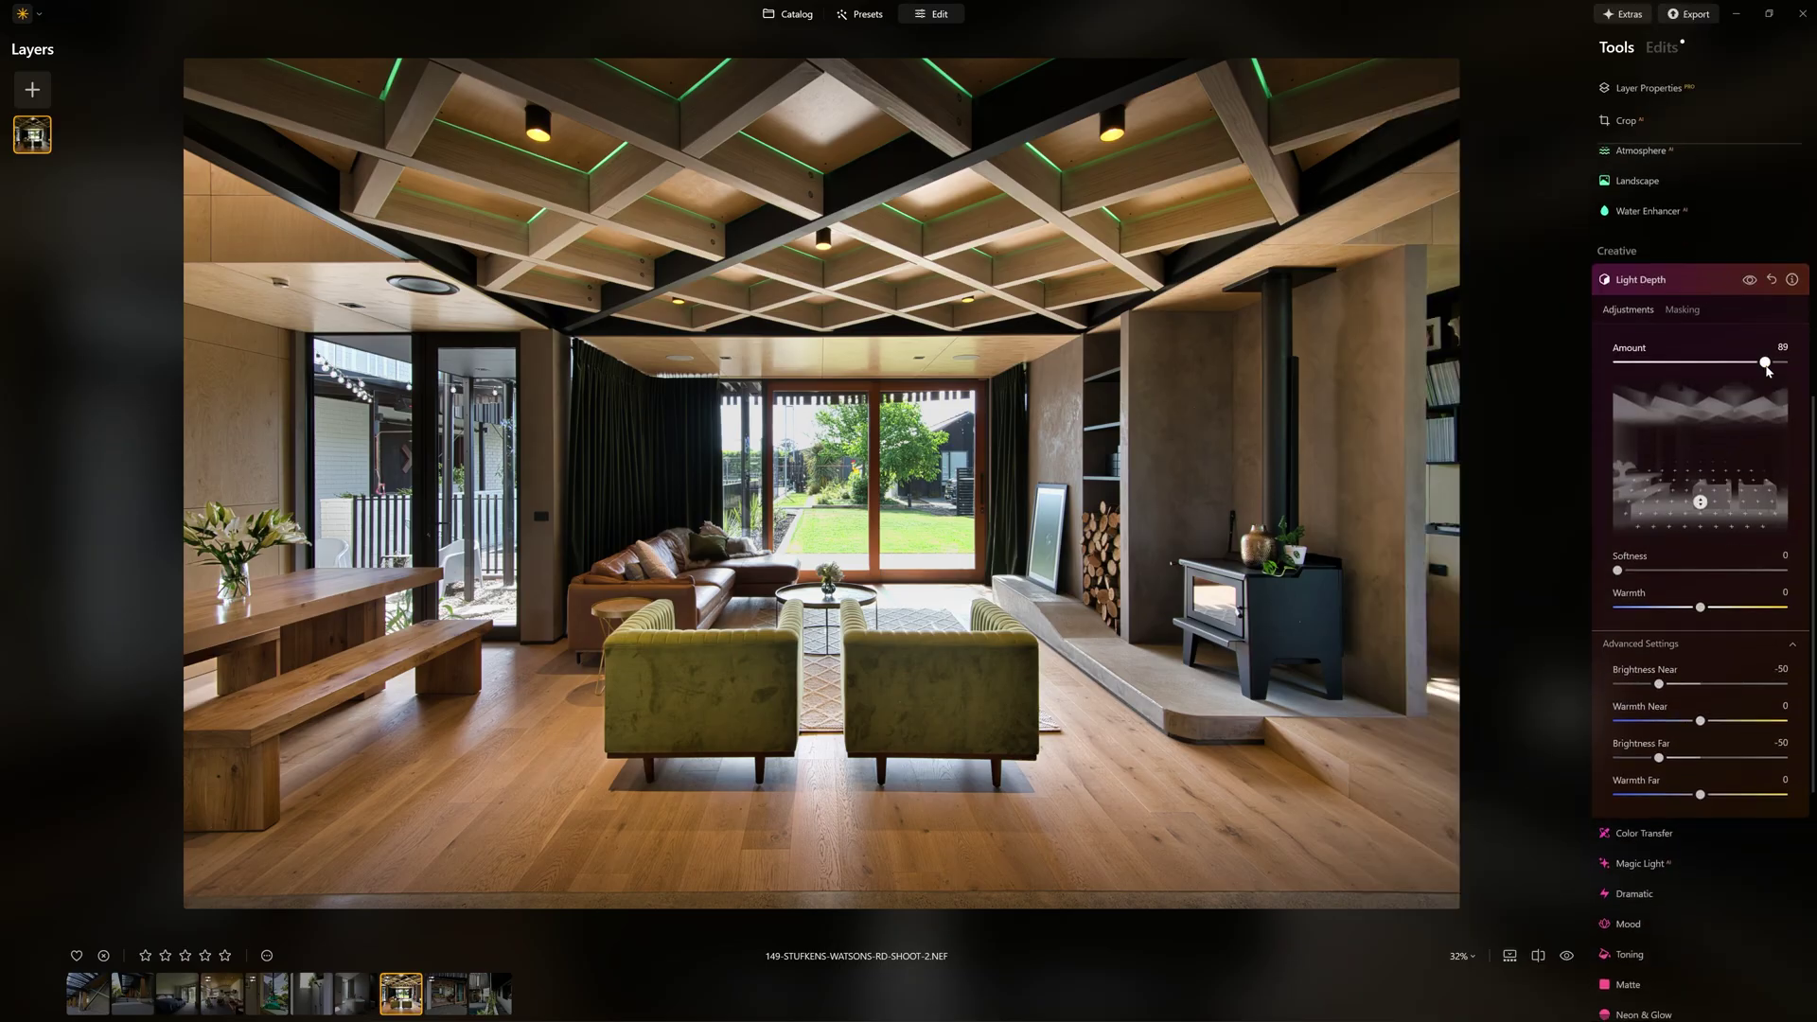
Raise Light Depth Amount to 100, nudge the light deeper, and set Brightness Far to -70
{"action": "left_click_drag", "start_coordinate": [1765, 362], "coordinate": [1787, 365]}
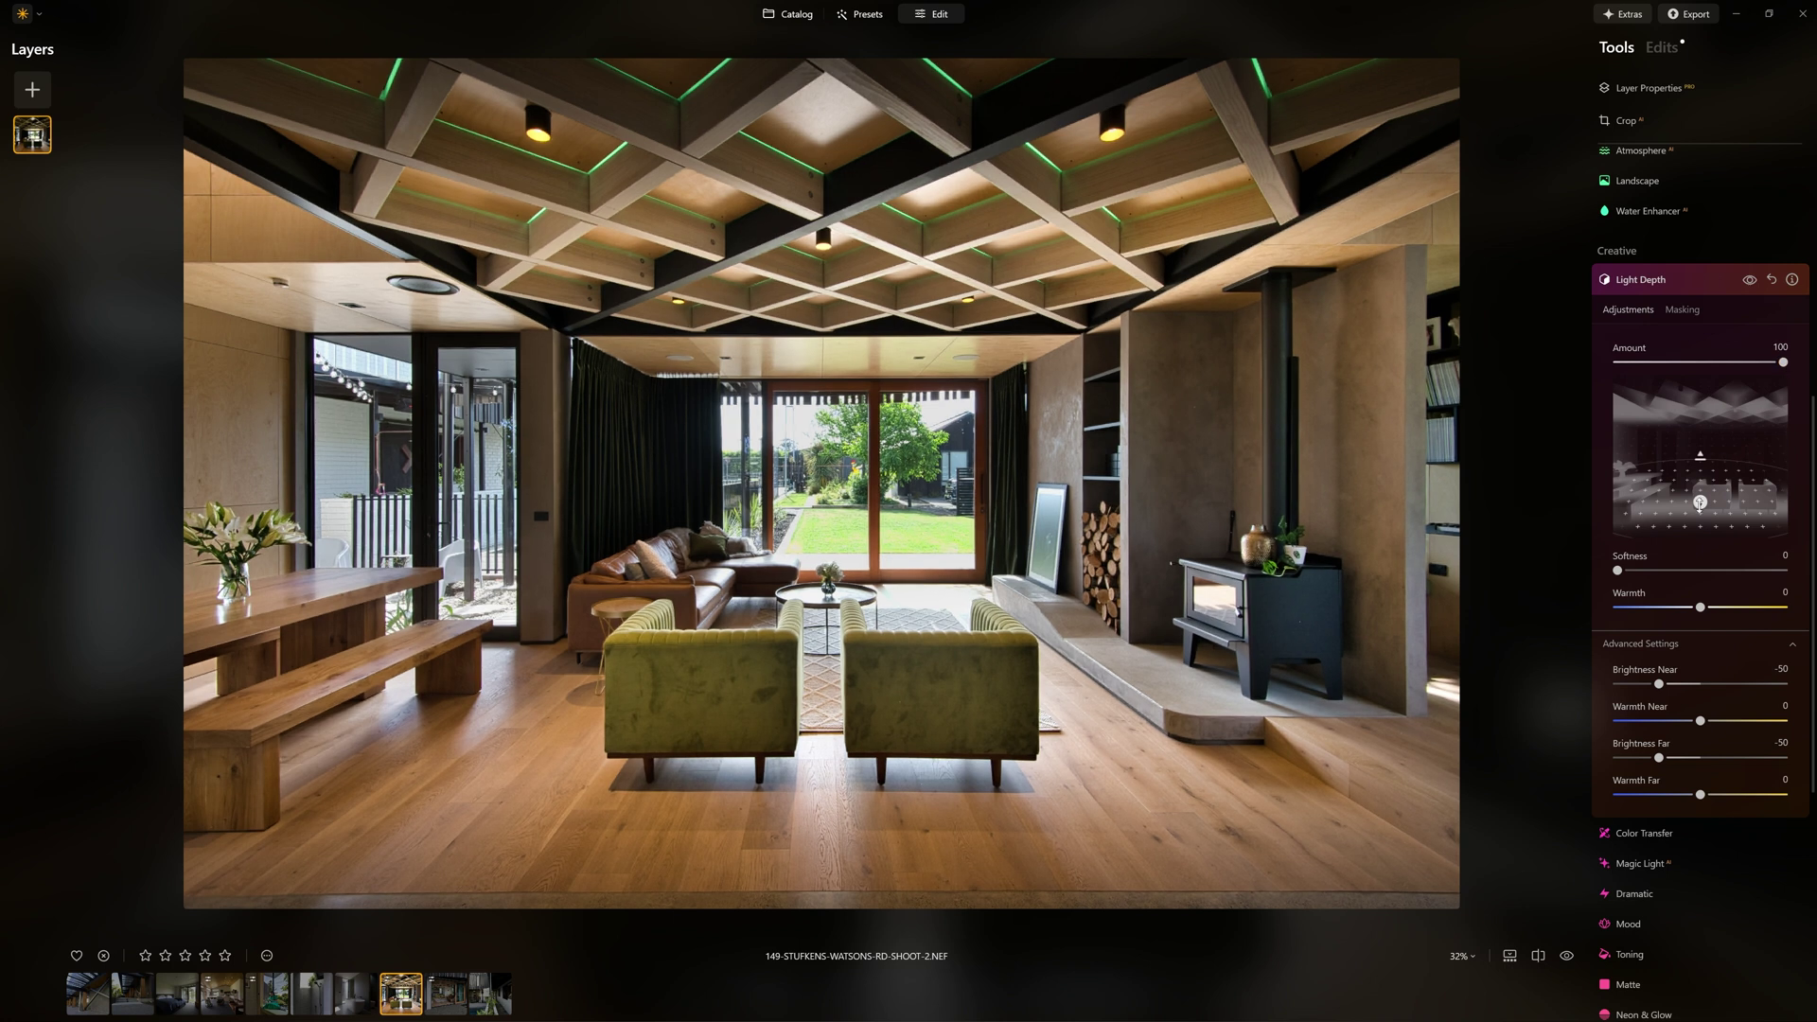
{"action": "left_click_drag", "start_coordinate": [1709, 458], "coordinate": [1701, 446]}
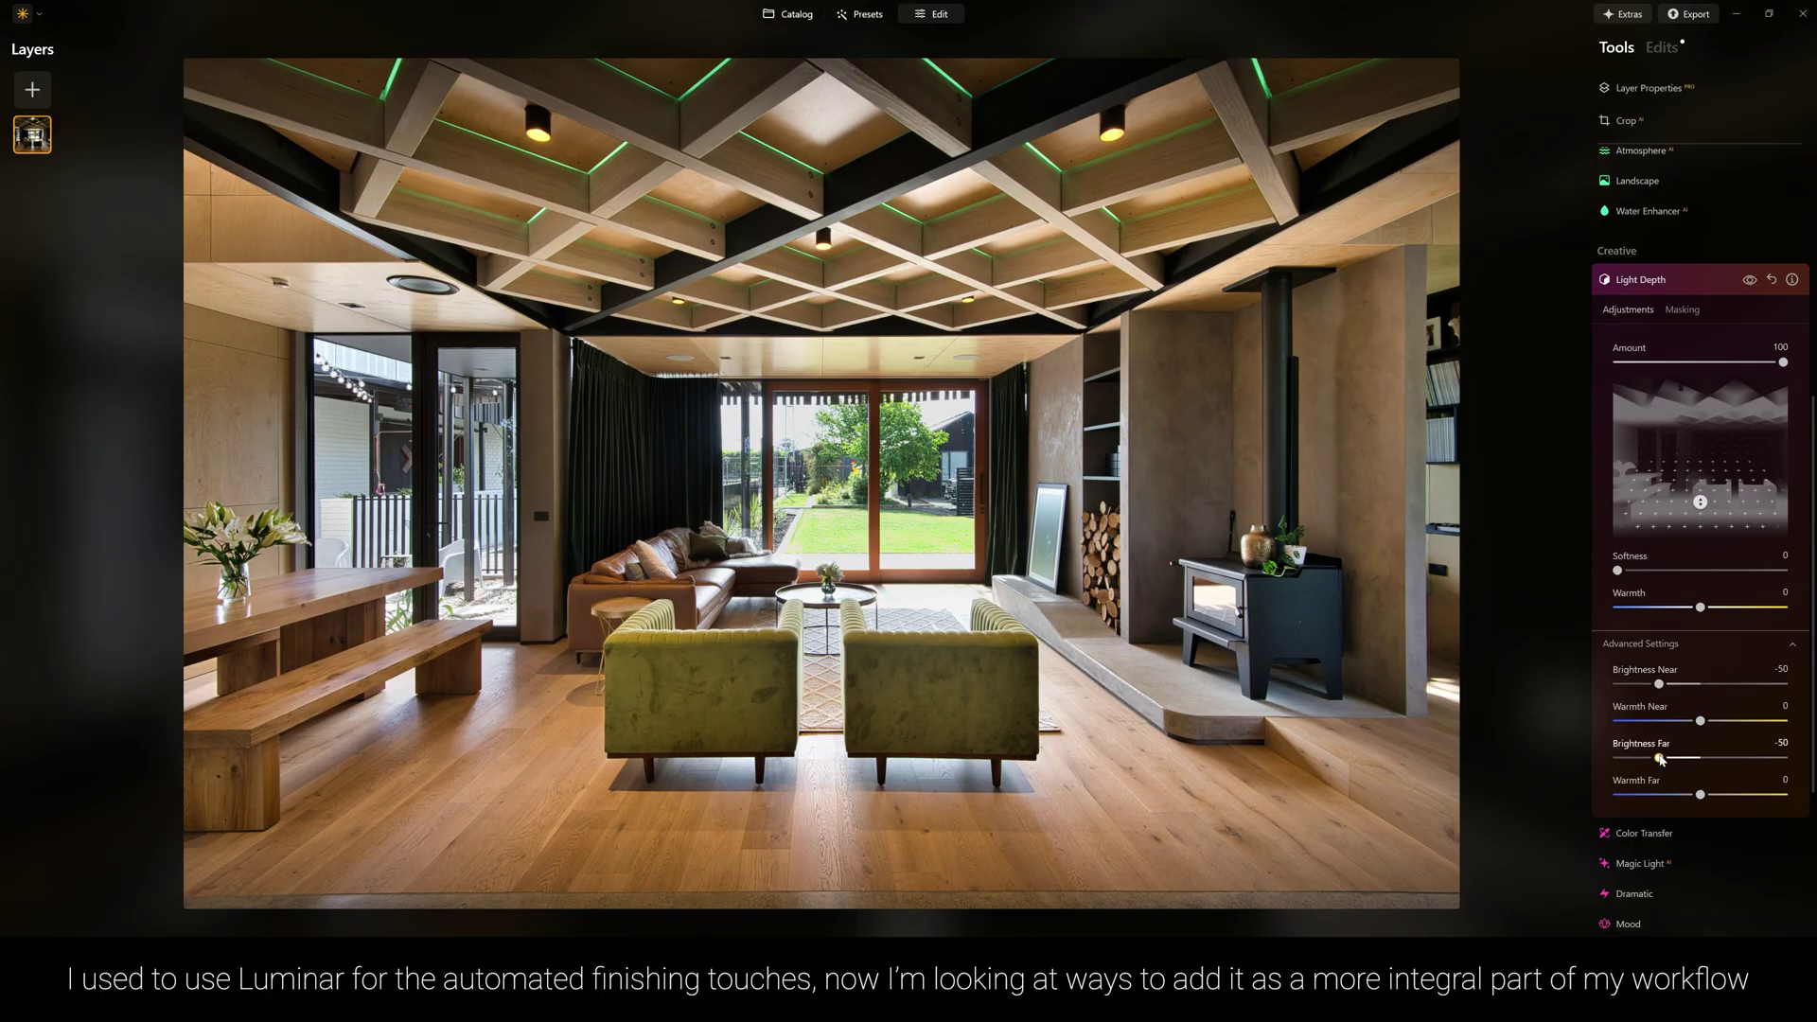
{"action": "mouse_move", "coordinate": [1659, 759]}
{"action": "left_mouse_down"}
{"action": "mouse_move", "coordinate": [1698, 761]}
{"action": "mouse_move", "coordinate": [1641, 776]}
{"action": "left_mouse_up"}
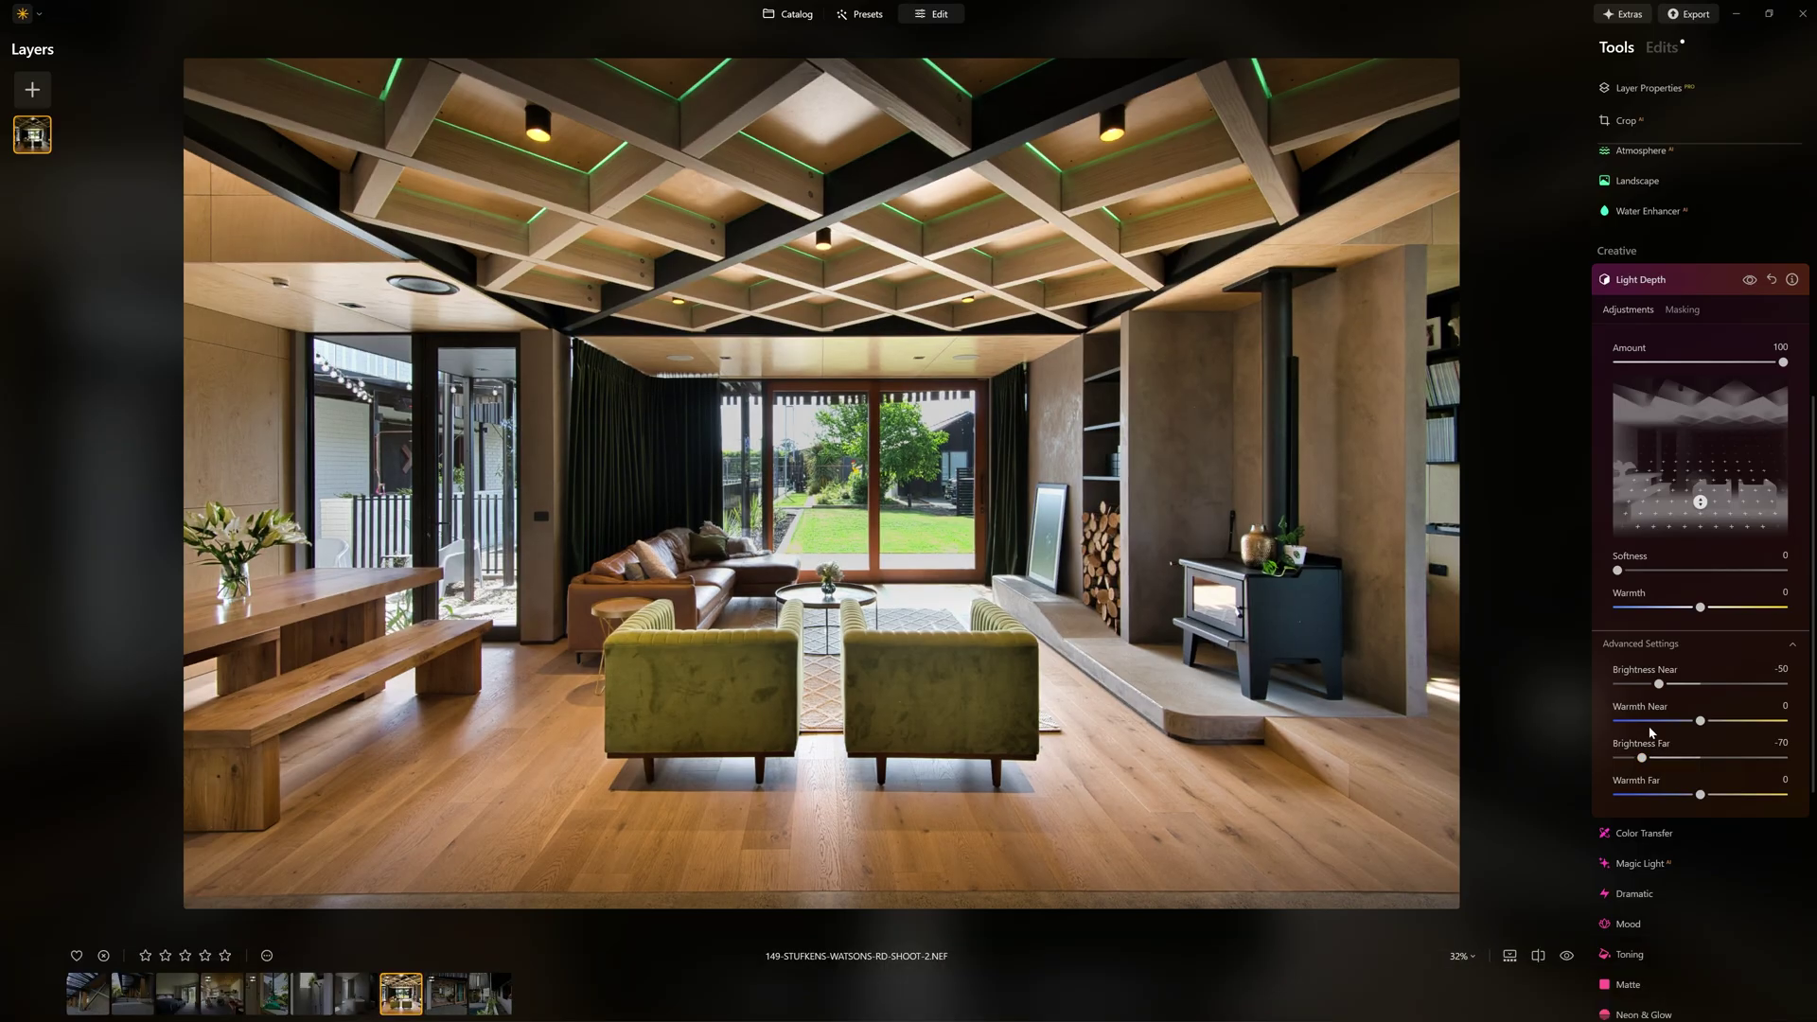
Compare in split view, then reset Light Depth Warmth to 0 and return to the full image
{"action": "left_click", "coordinate": [1538, 957]}
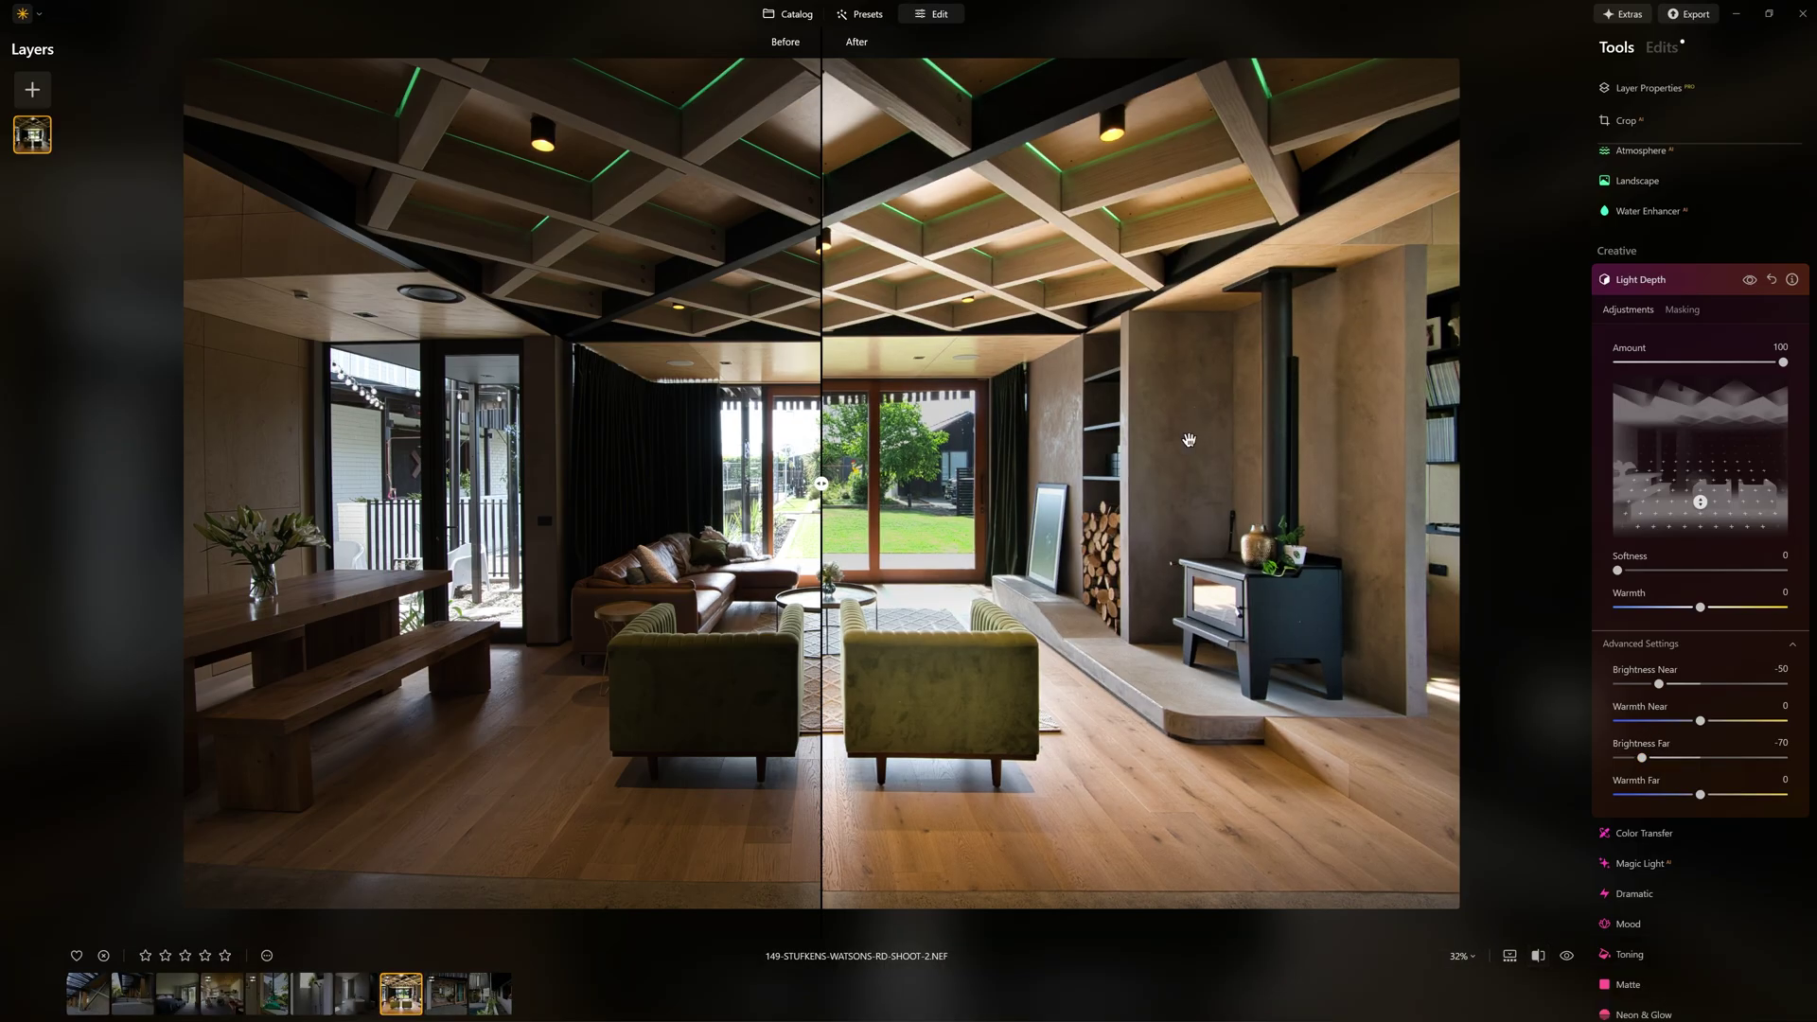
{"action": "mouse_move", "coordinate": [822, 485]}
{"action": "left_mouse_down"}
{"action": "mouse_move", "coordinate": [1385, 484]}
{"action": "mouse_move", "coordinate": [312, 485]}
{"action": "mouse_move", "coordinate": [742, 484]}
{"action": "left_mouse_up"}
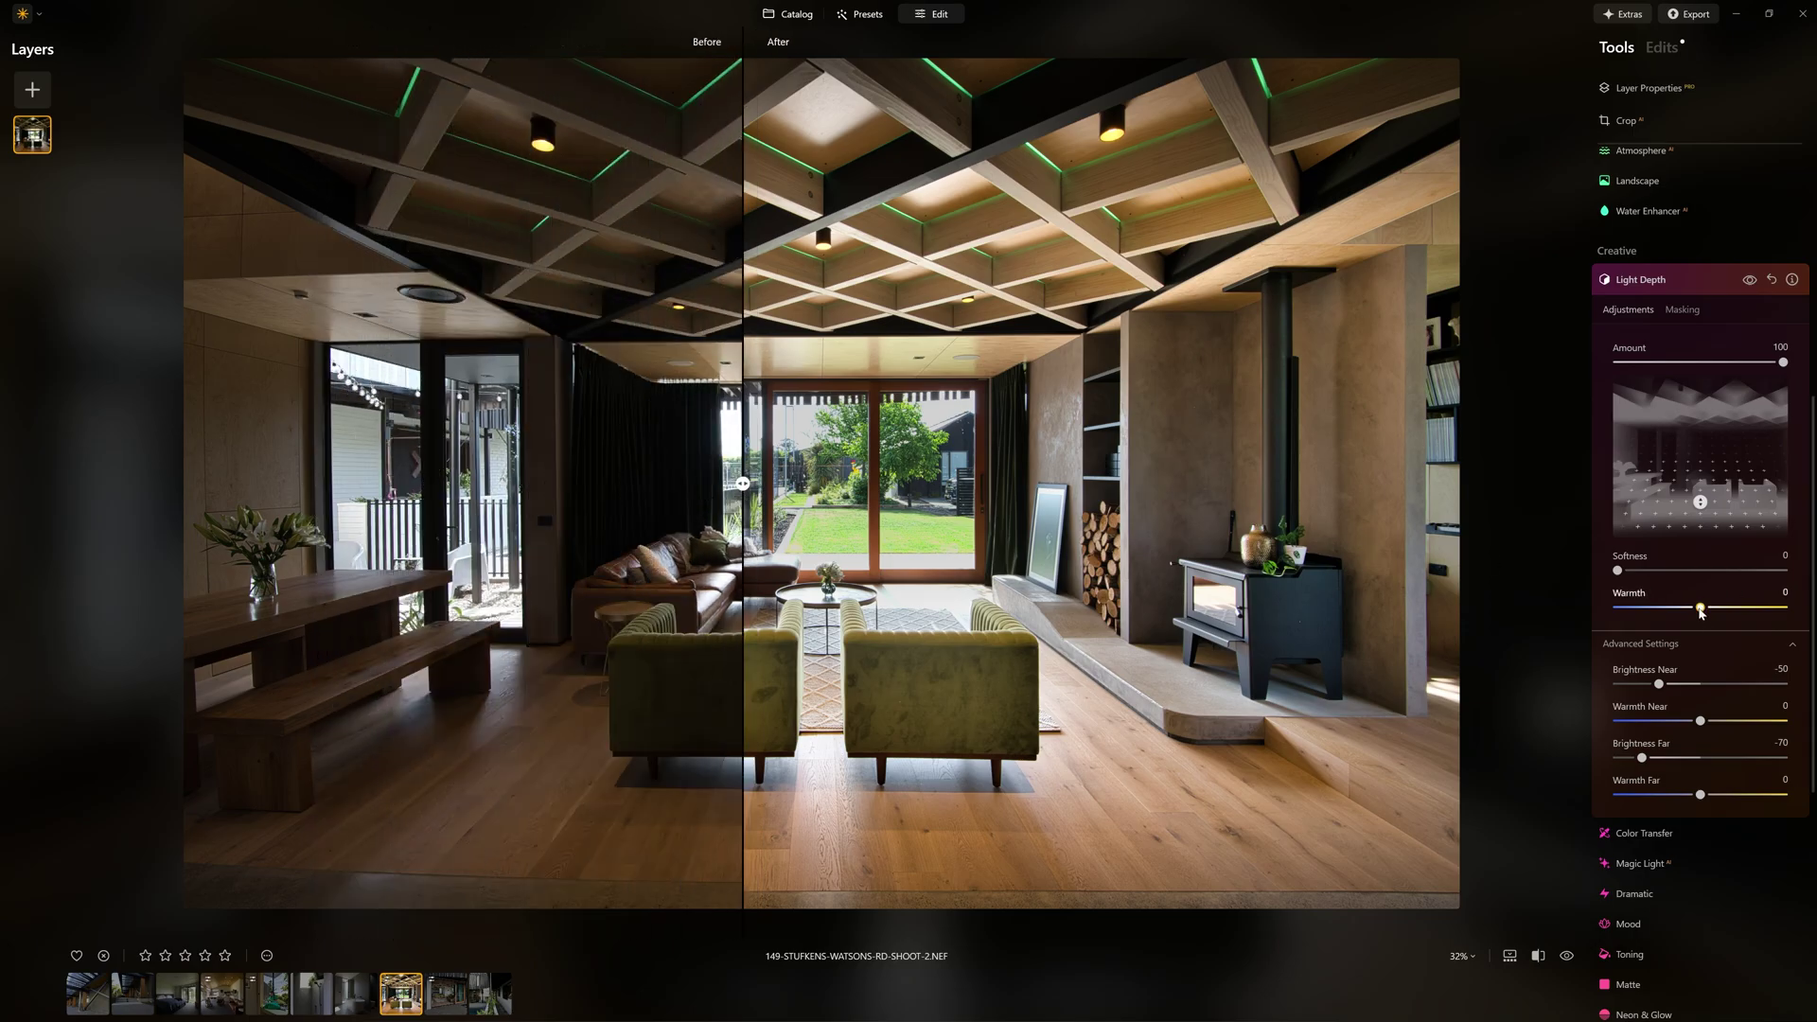
{"action": "left_click_drag", "start_coordinate": [1698, 608], "coordinate": [1691, 611]}
{"action": "double_click", "coordinate": [1670, 608]}
{"action": "key", "text": "backslash"}
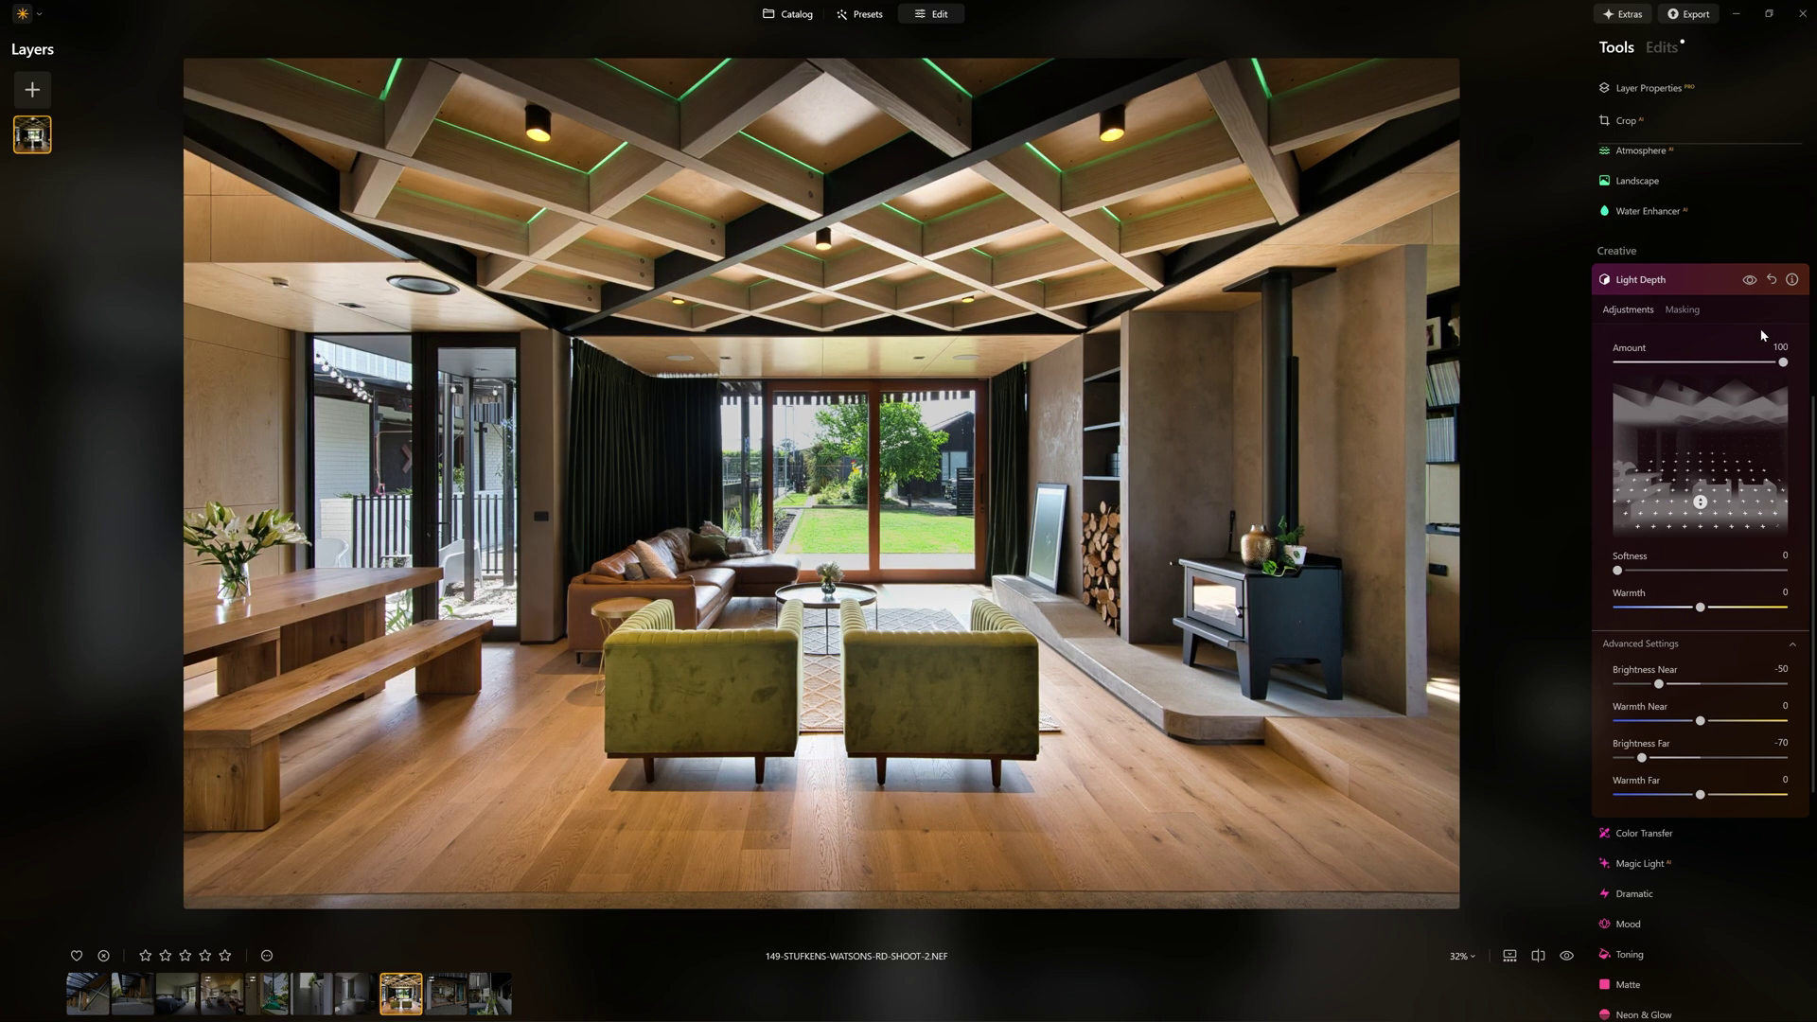
Toggle Light Depth off and on twice to compare the living-room photo
{"action": "left_click", "coordinate": [1747, 281]}
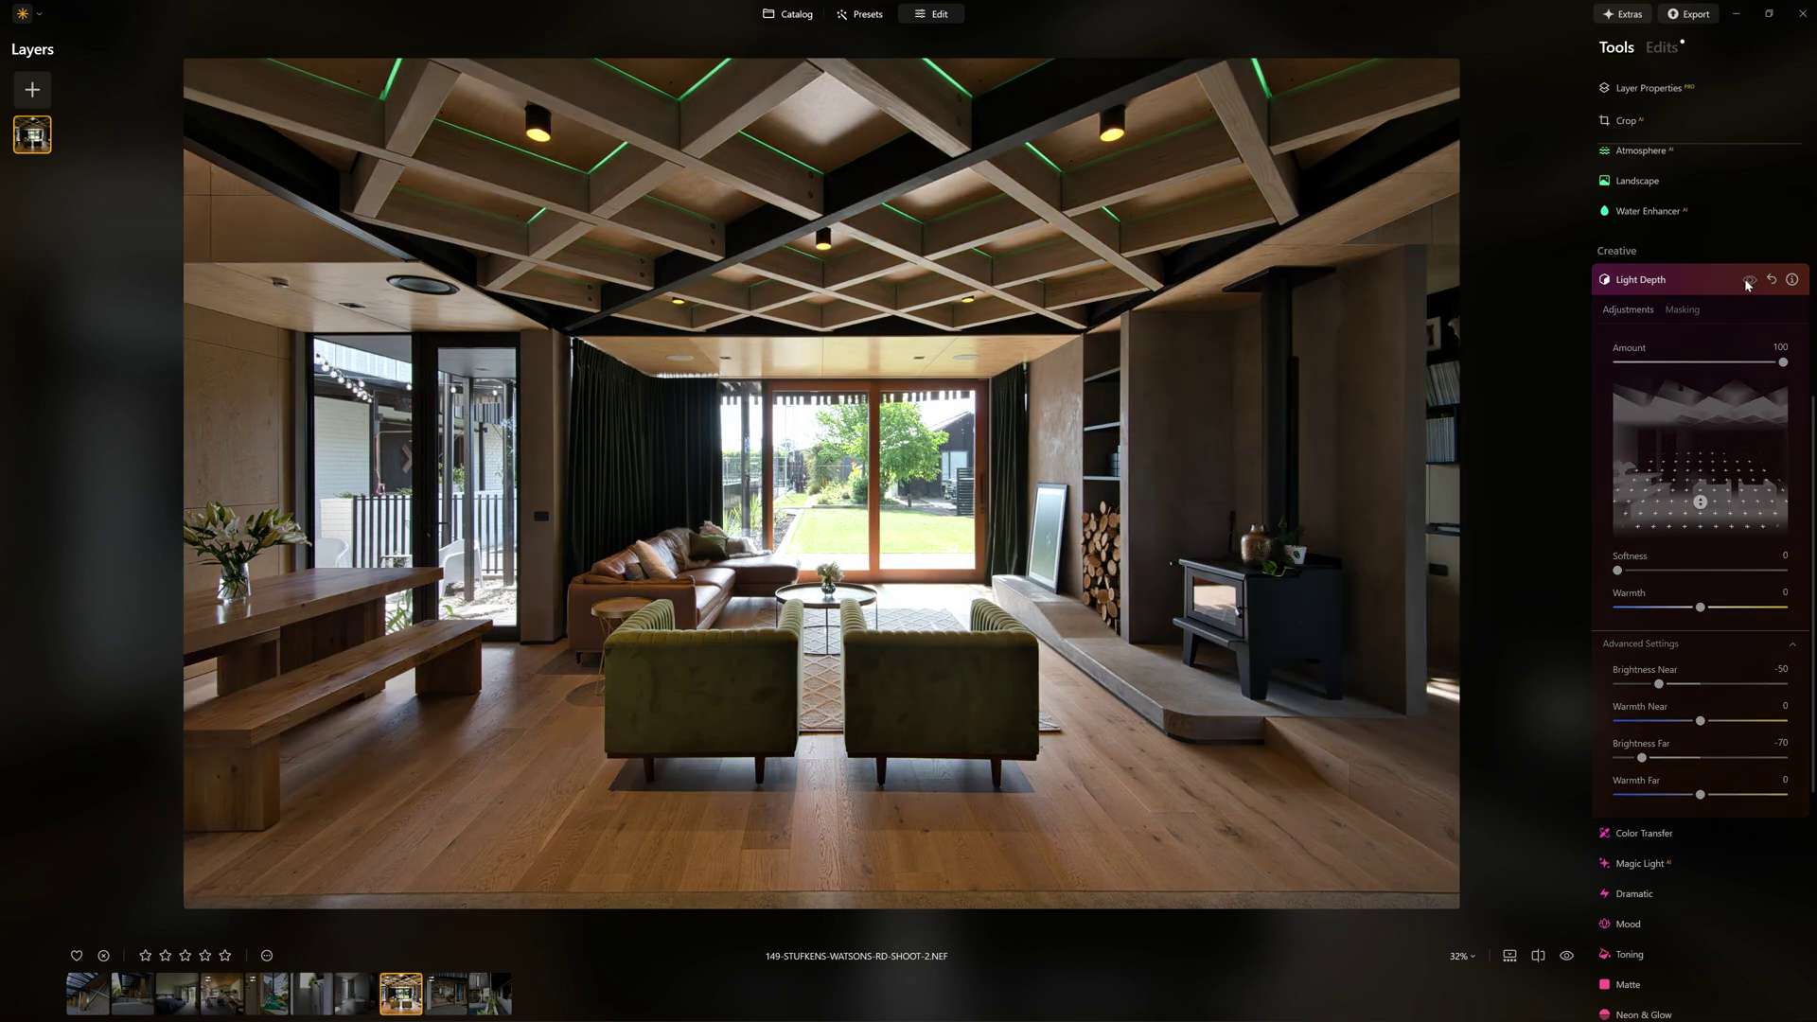
{"action": "left_click", "coordinate": [1748, 281]}
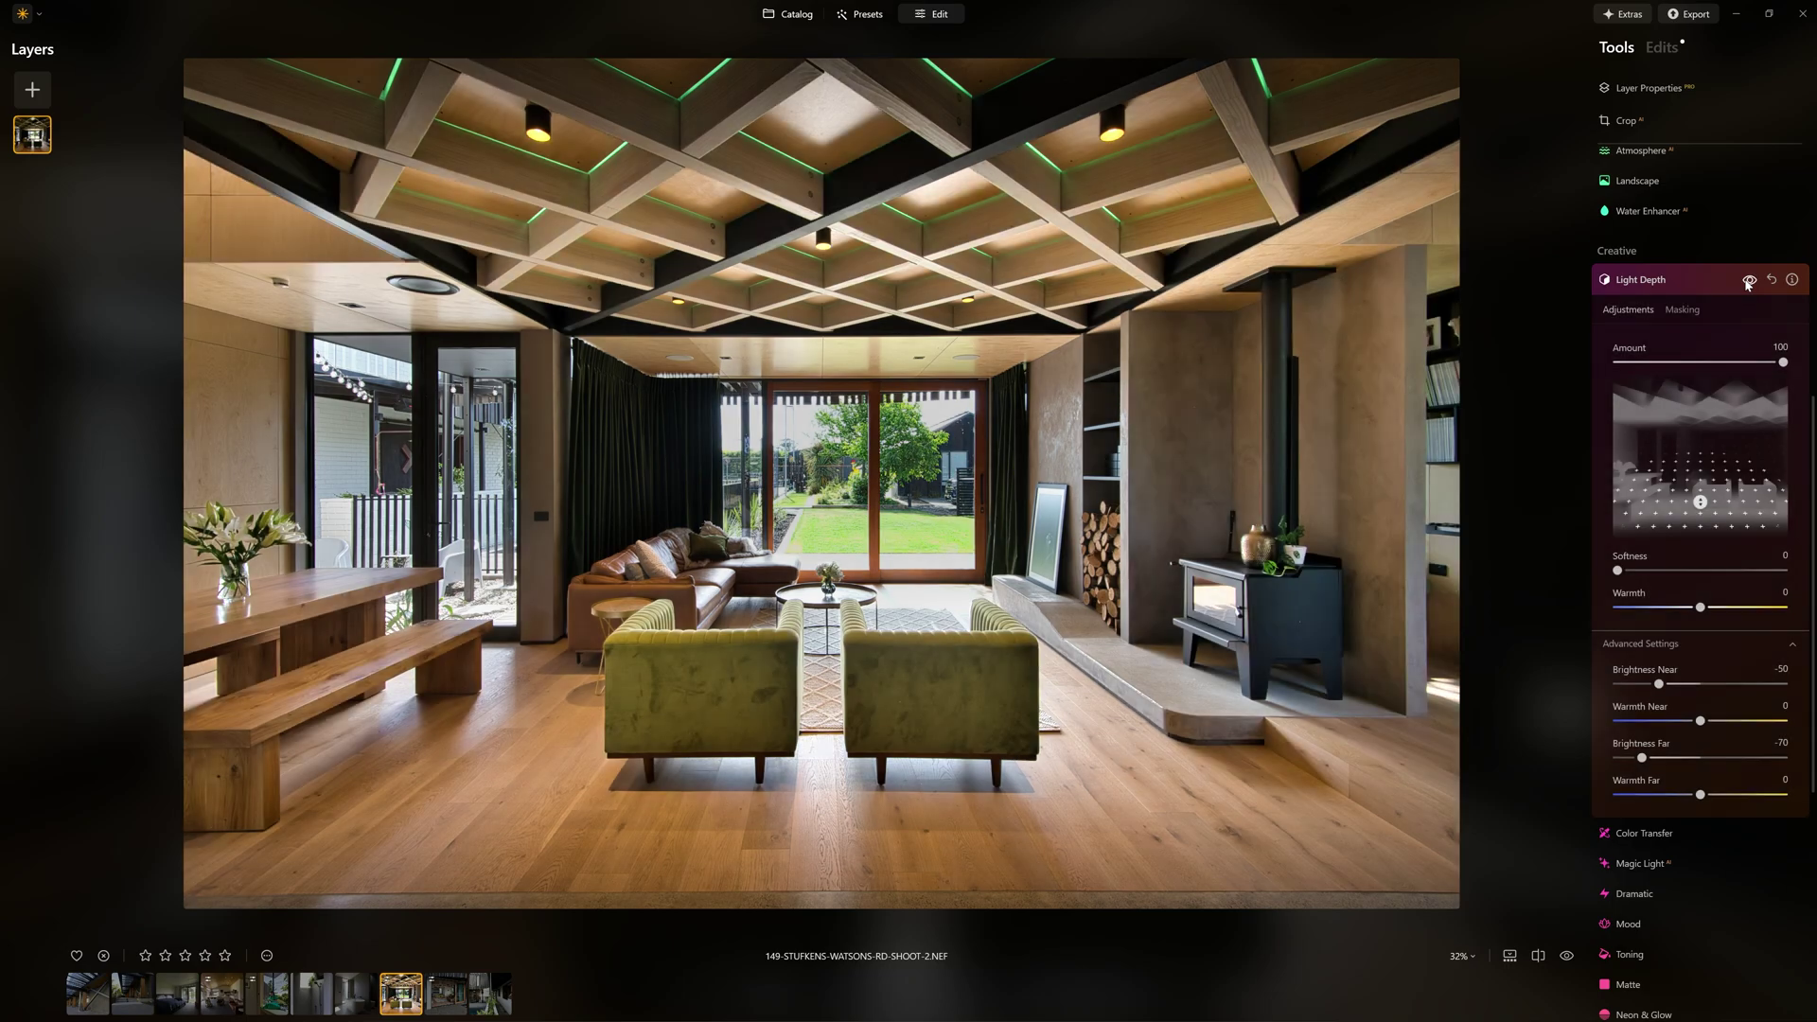
{"action": "left_click", "coordinate": [1748, 282]}
{"action": "left_click", "coordinate": [1748, 282]}
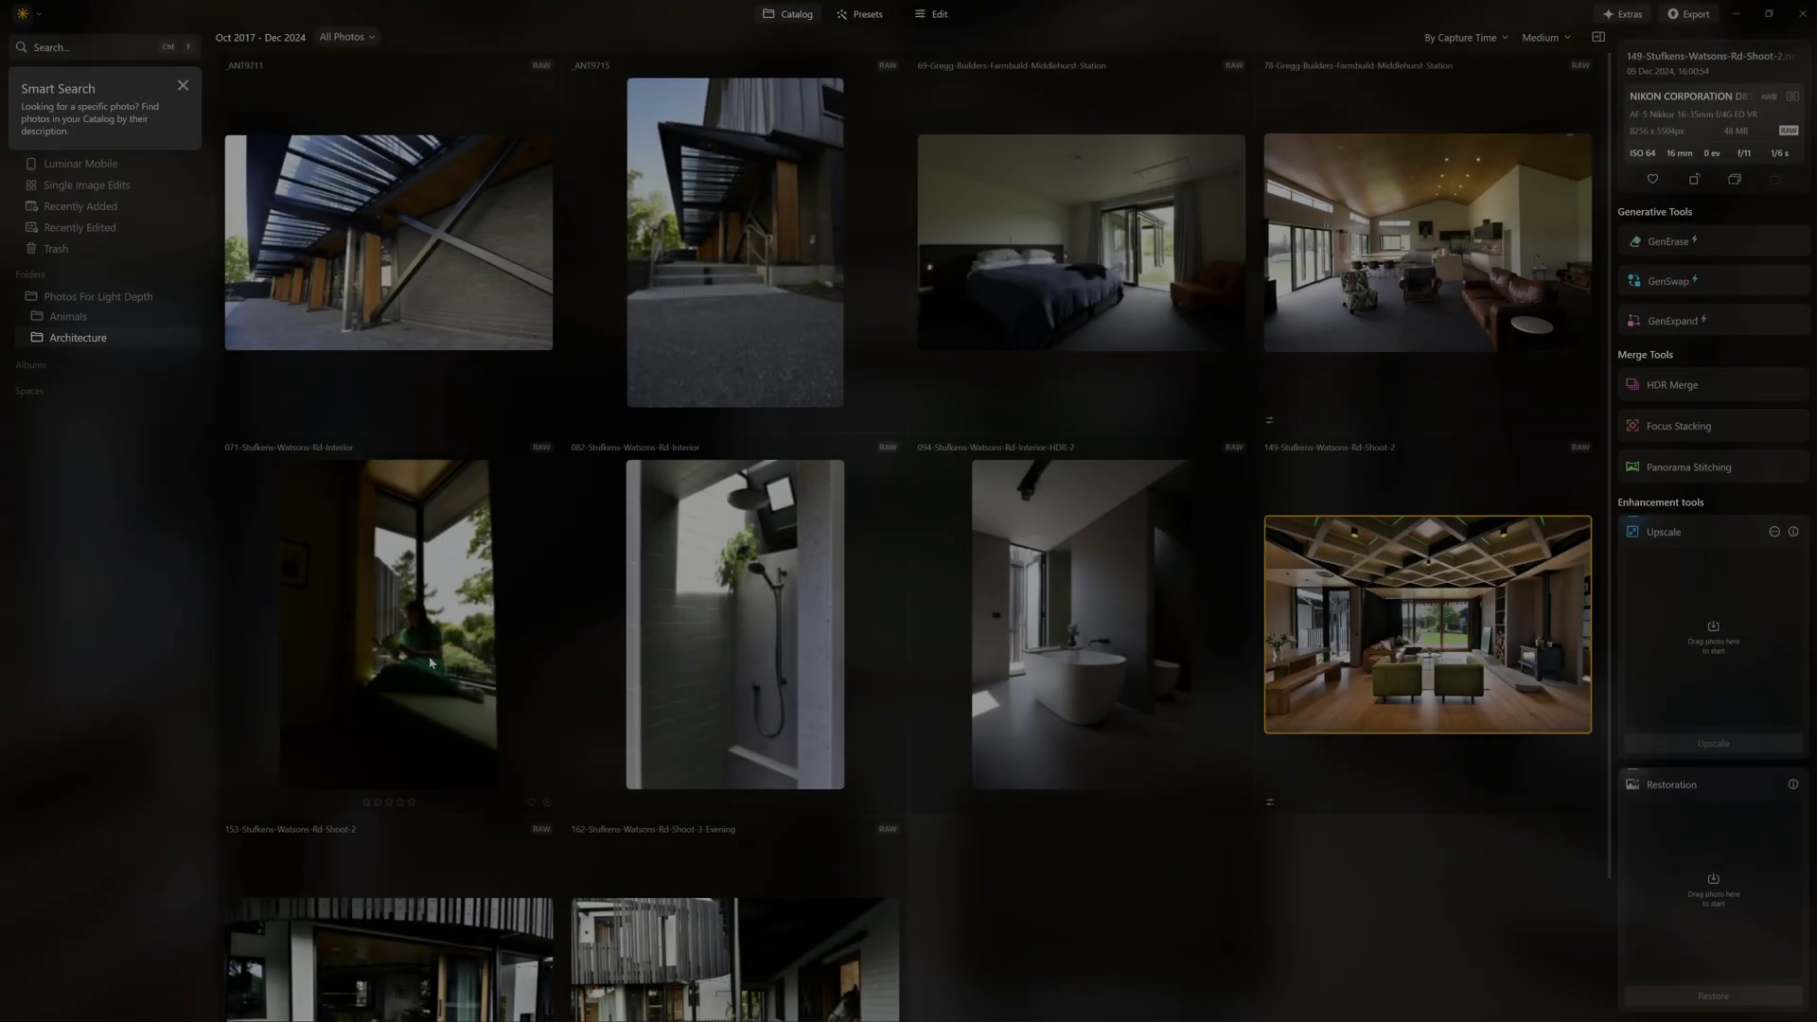
Select the 071 window-seat reading photo in Catalog and open it for editing
{"action": "left_click", "coordinate": [553, 595]}
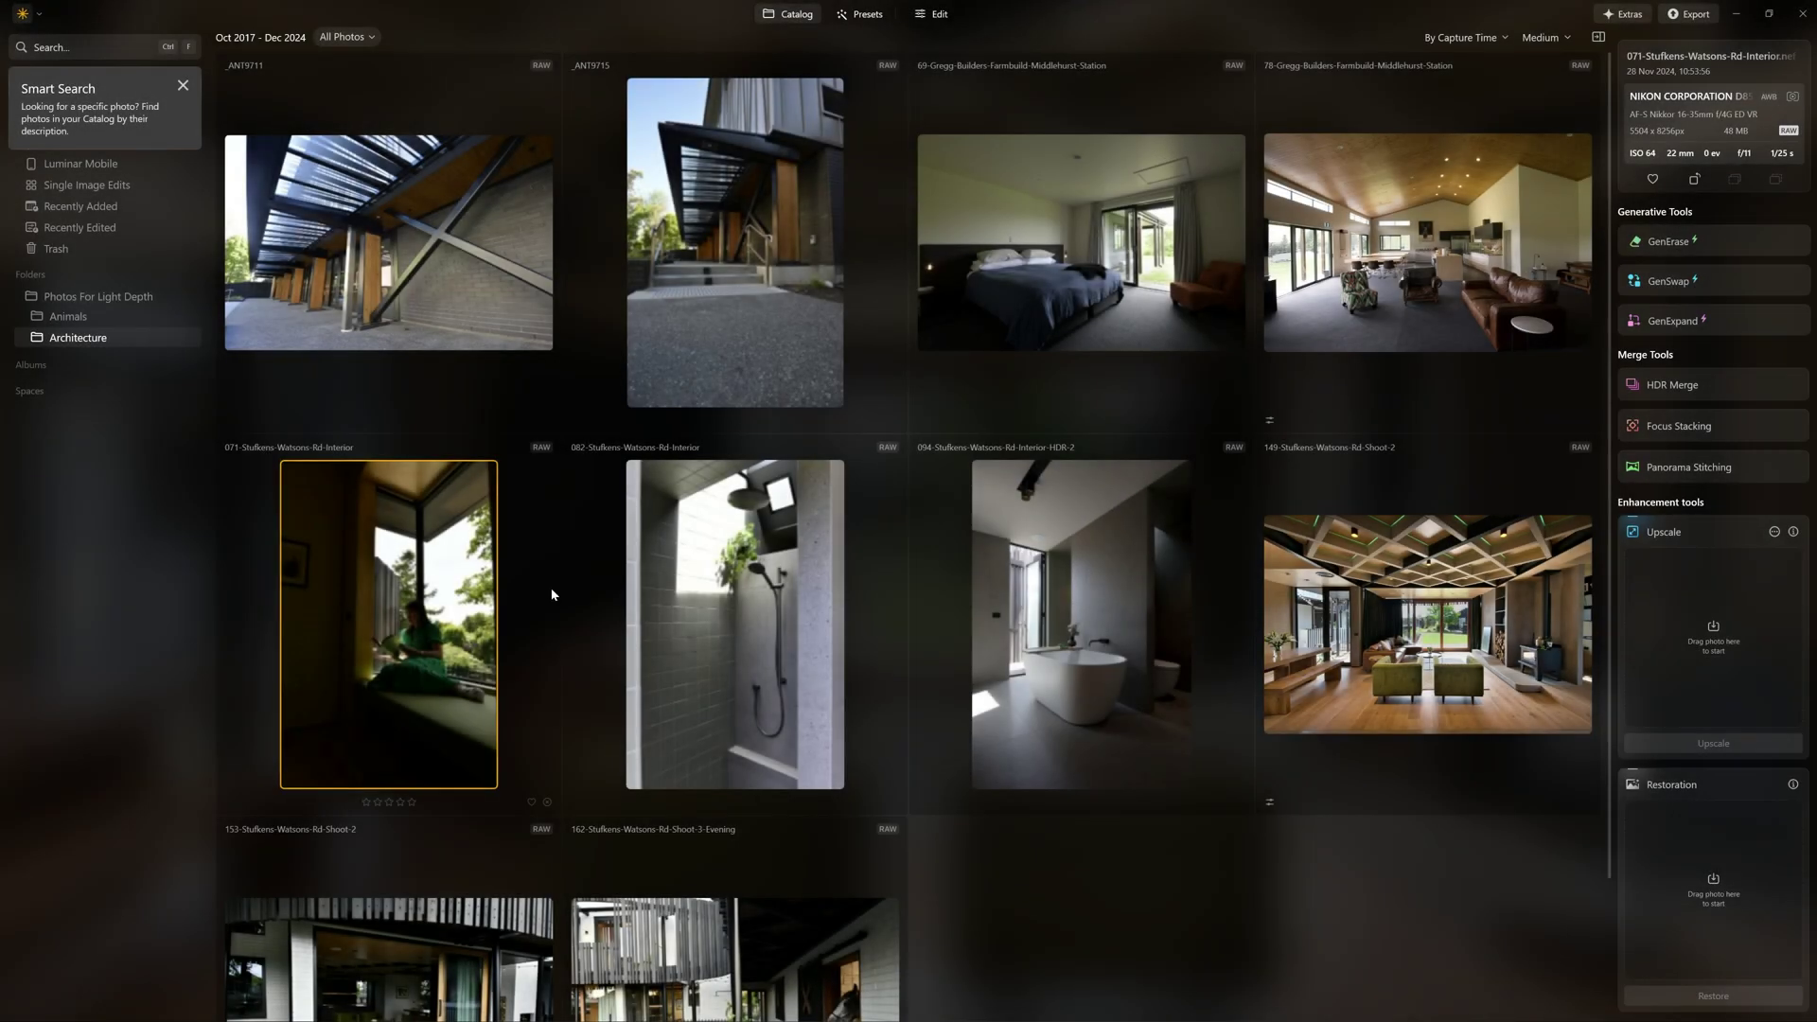
{"action": "double_click", "coordinate": [313, 573]}
{"action": "left_click", "coordinate": [929, 14]}
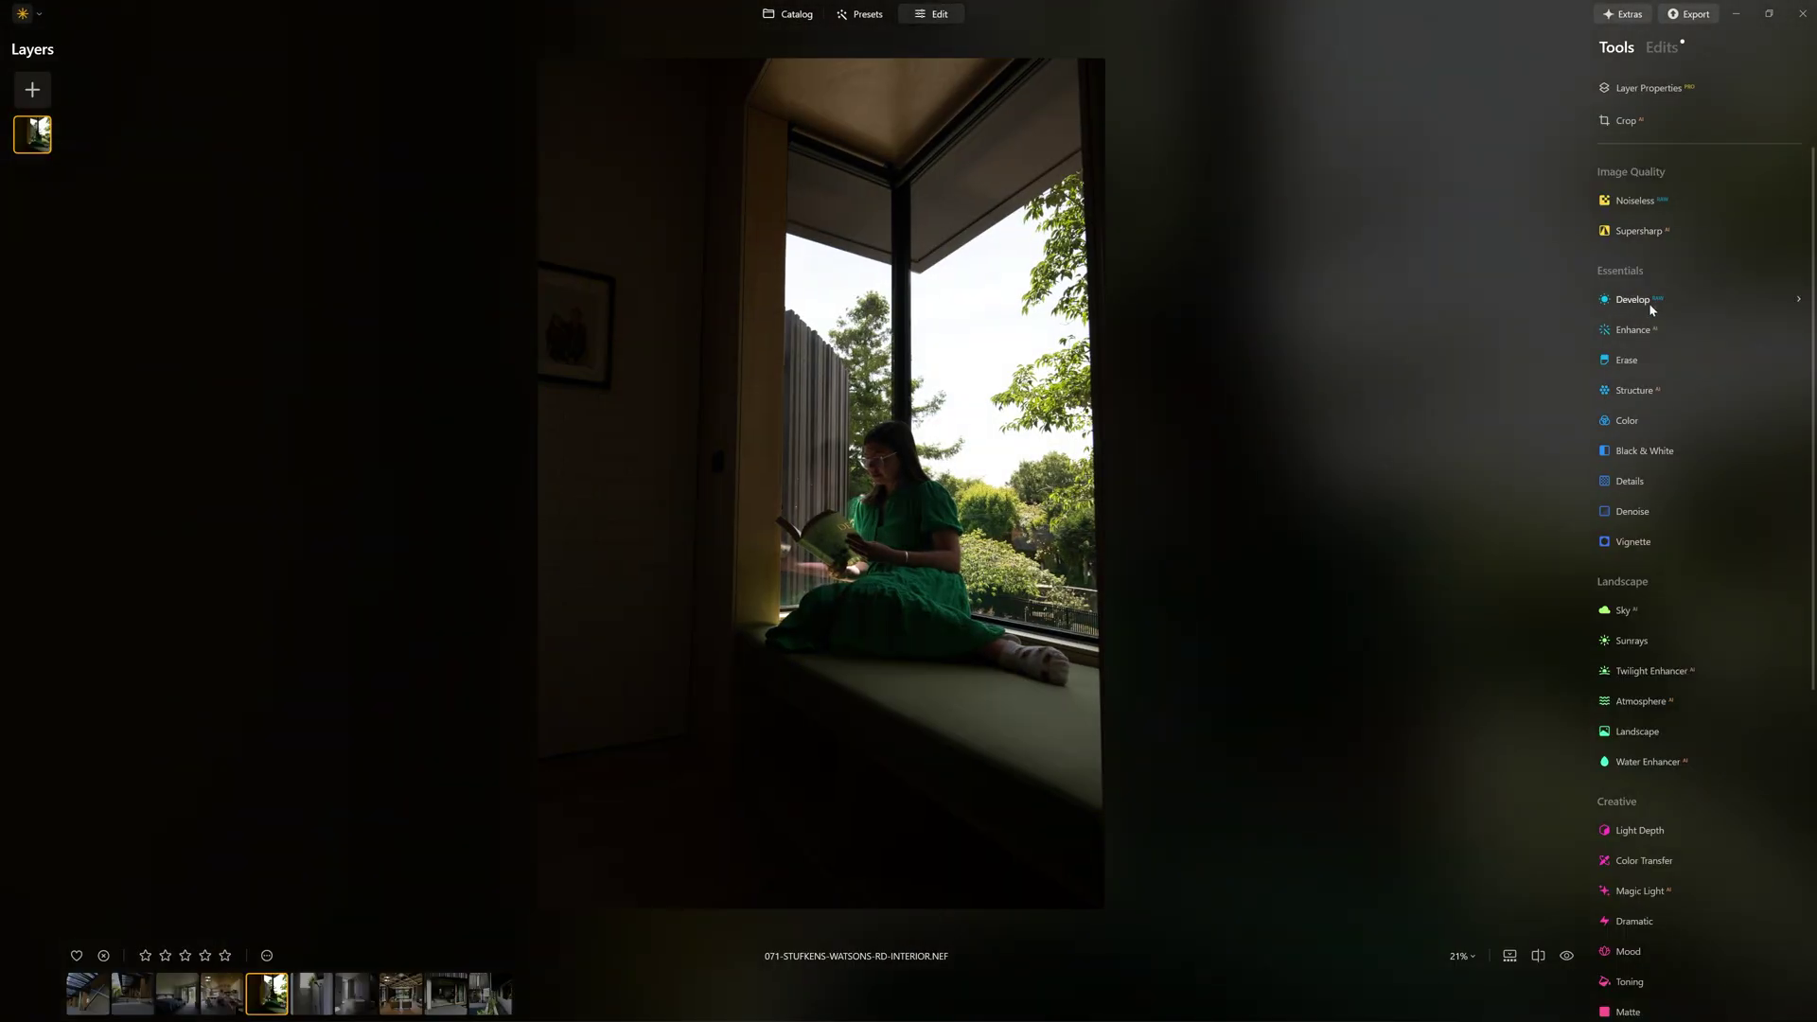
Apply Auto Adjust, Auto Distortion Corrections and auto perspective to the window-seat photo
{"action": "left_click", "coordinate": [1649, 300]}
{"action": "left_click", "coordinate": [1690, 339]}
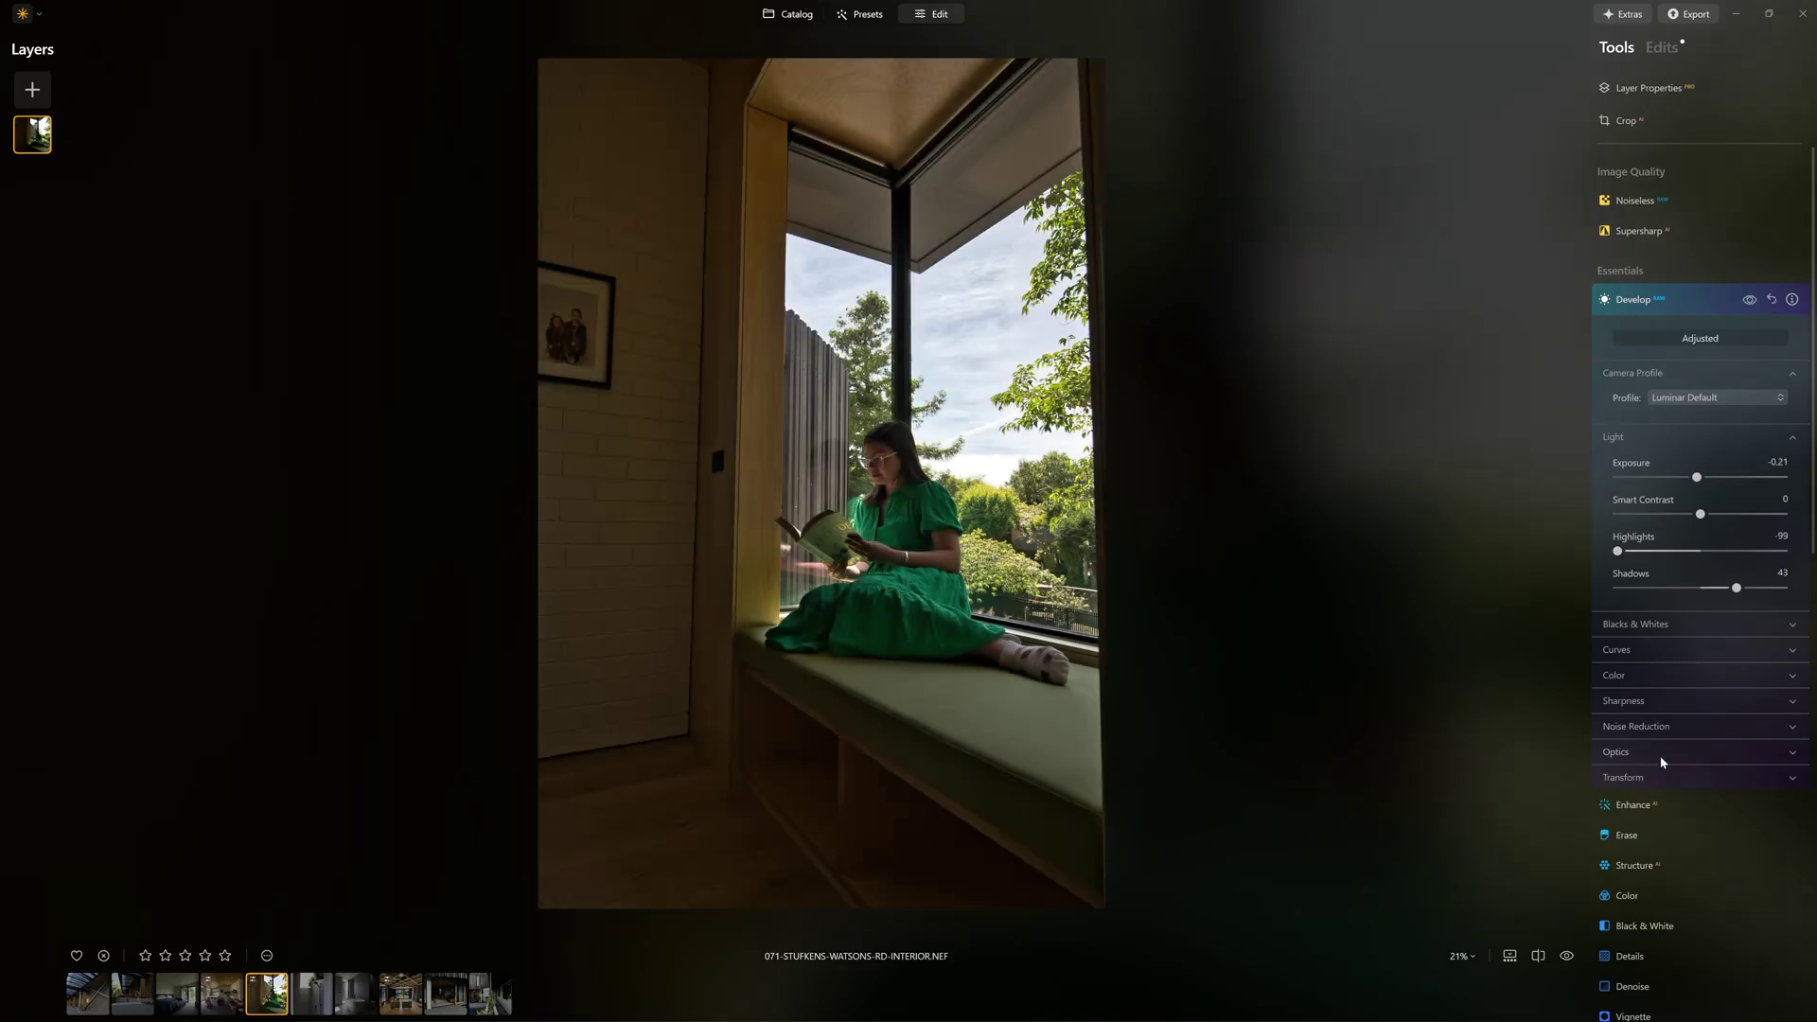
{"action": "left_click", "coordinate": [1662, 753]}
{"action": "left_click", "coordinate": [1658, 777]}
{"action": "scroll", "coordinate": [1674, 809], "scroll_direction": "down", "scroll_amount": 2}
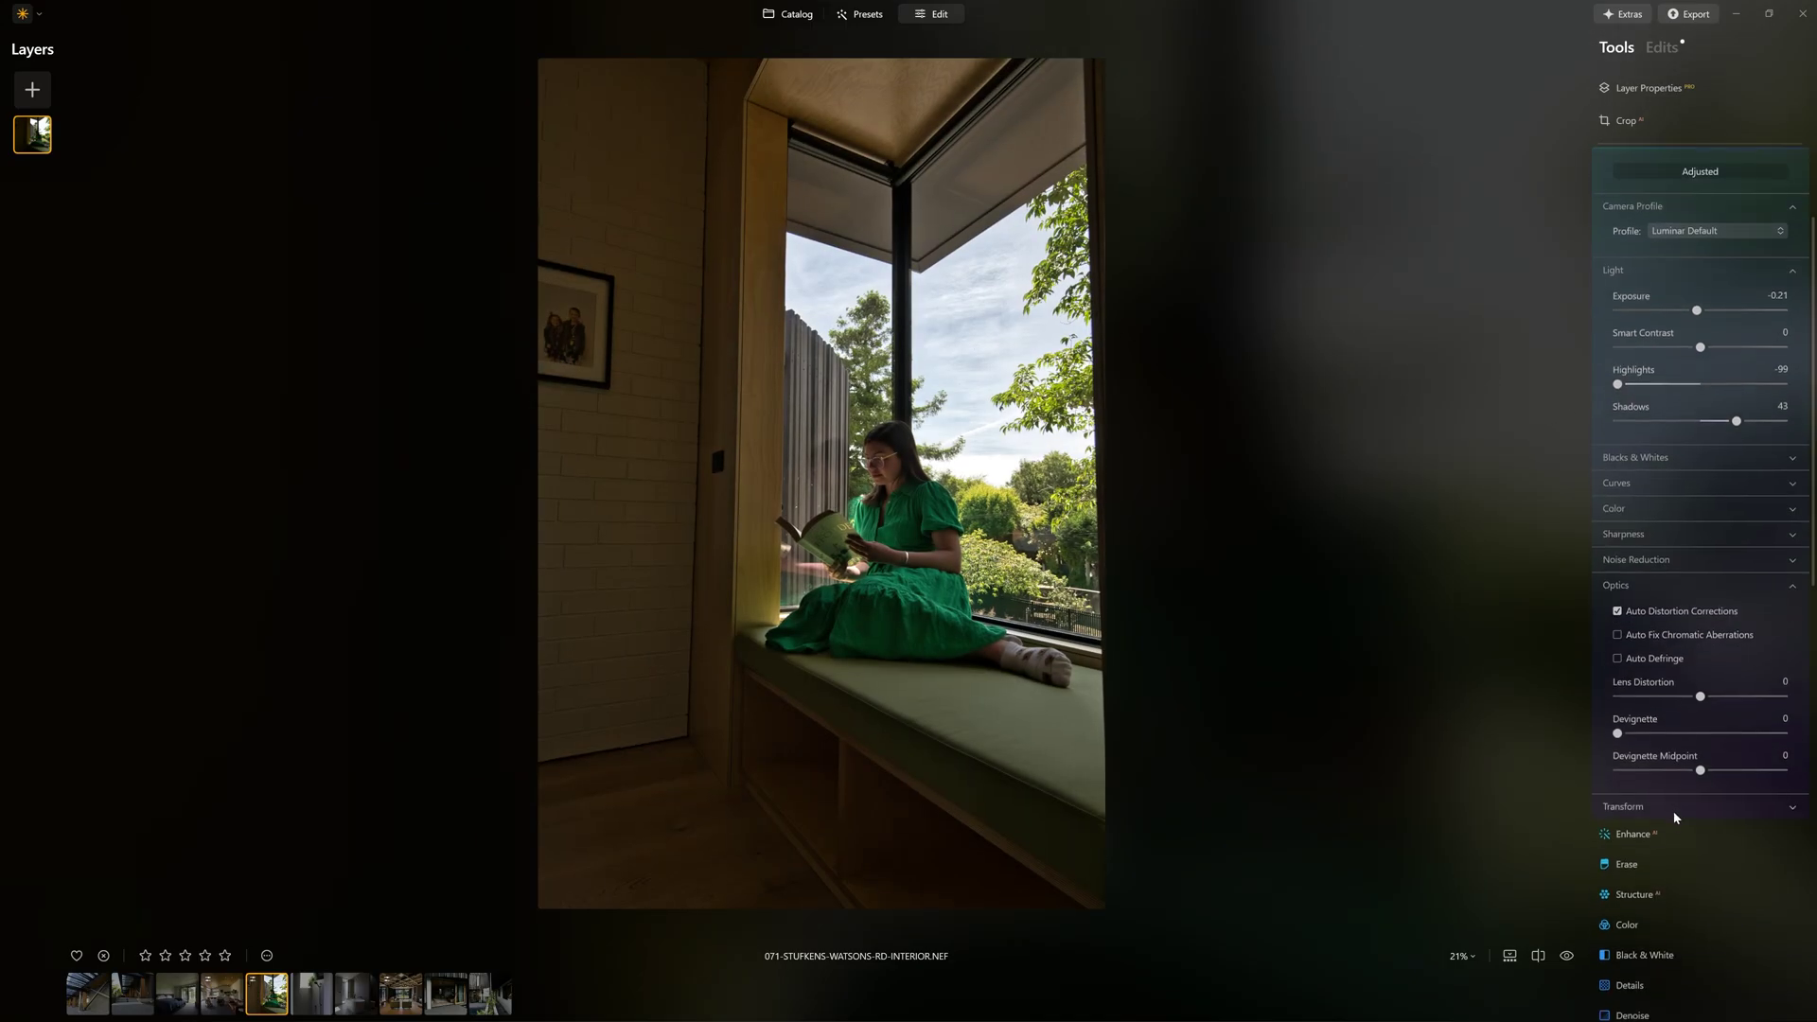
{"action": "left_click", "coordinate": [1668, 810]}
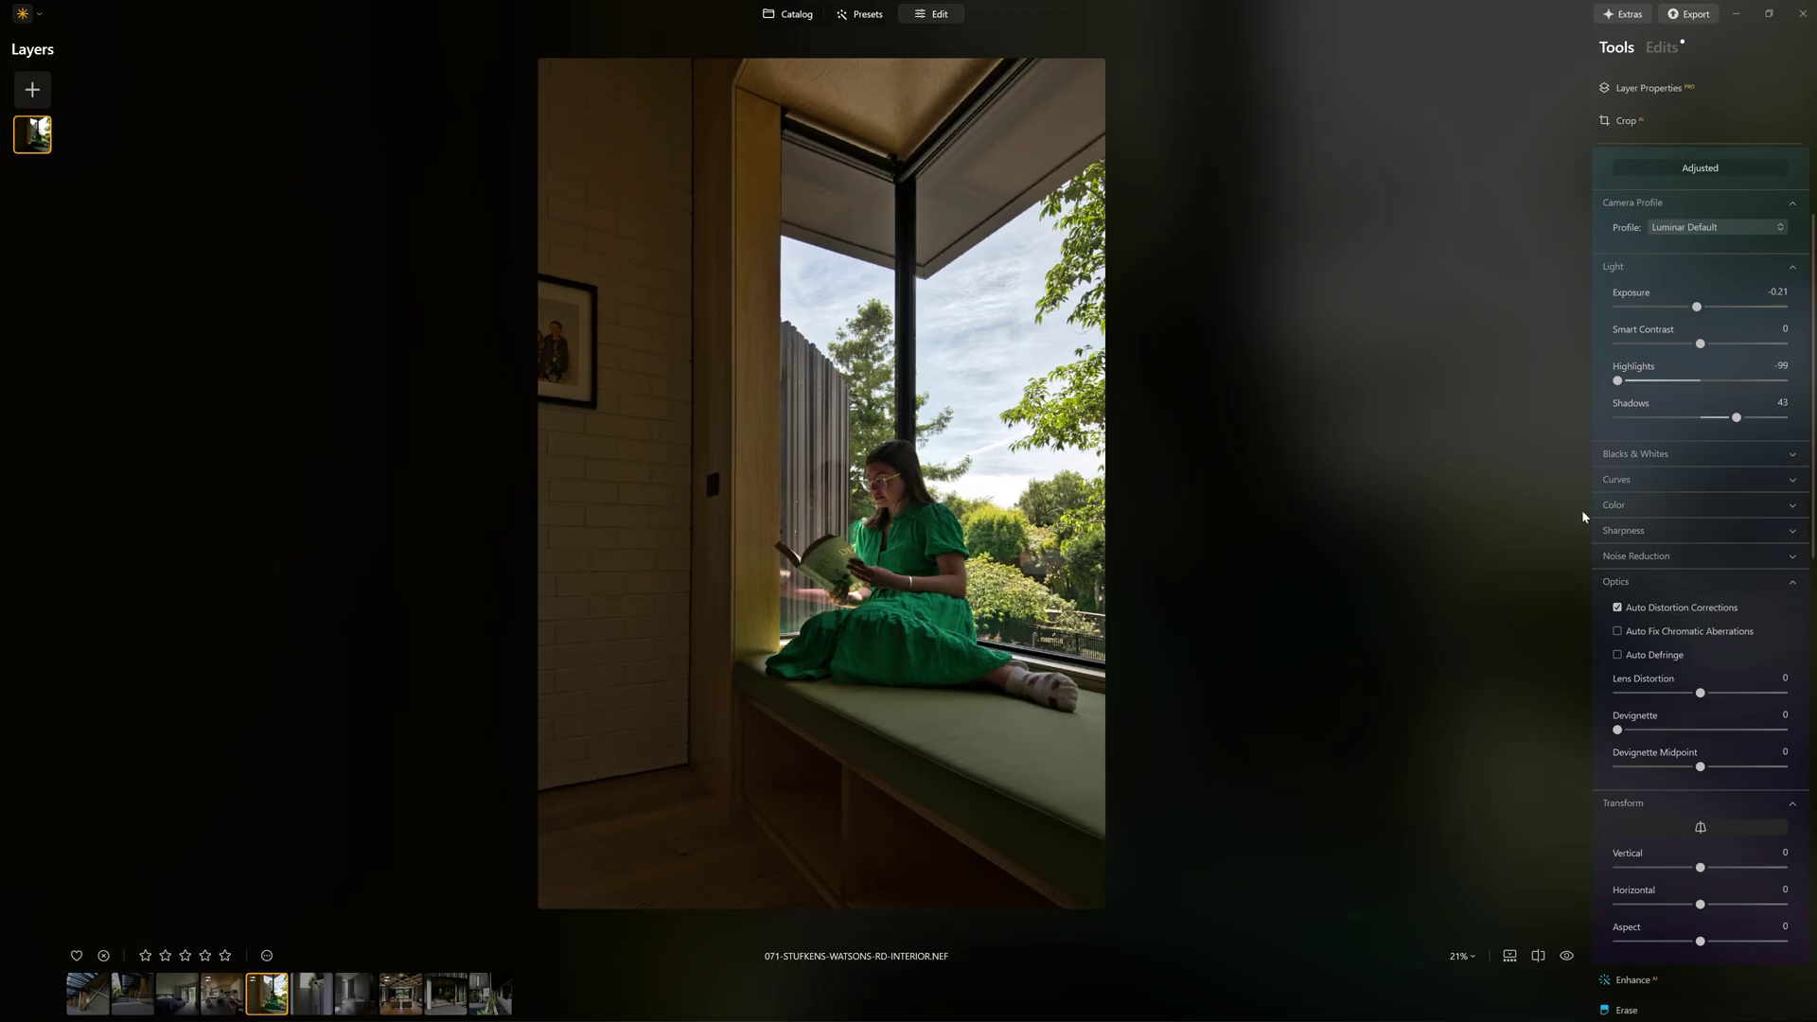
{"action": "scroll", "coordinate": [1654, 214], "scroll_direction": "up", "scroll_amount": 1}
{"action": "left_click", "coordinate": [1646, 213]}
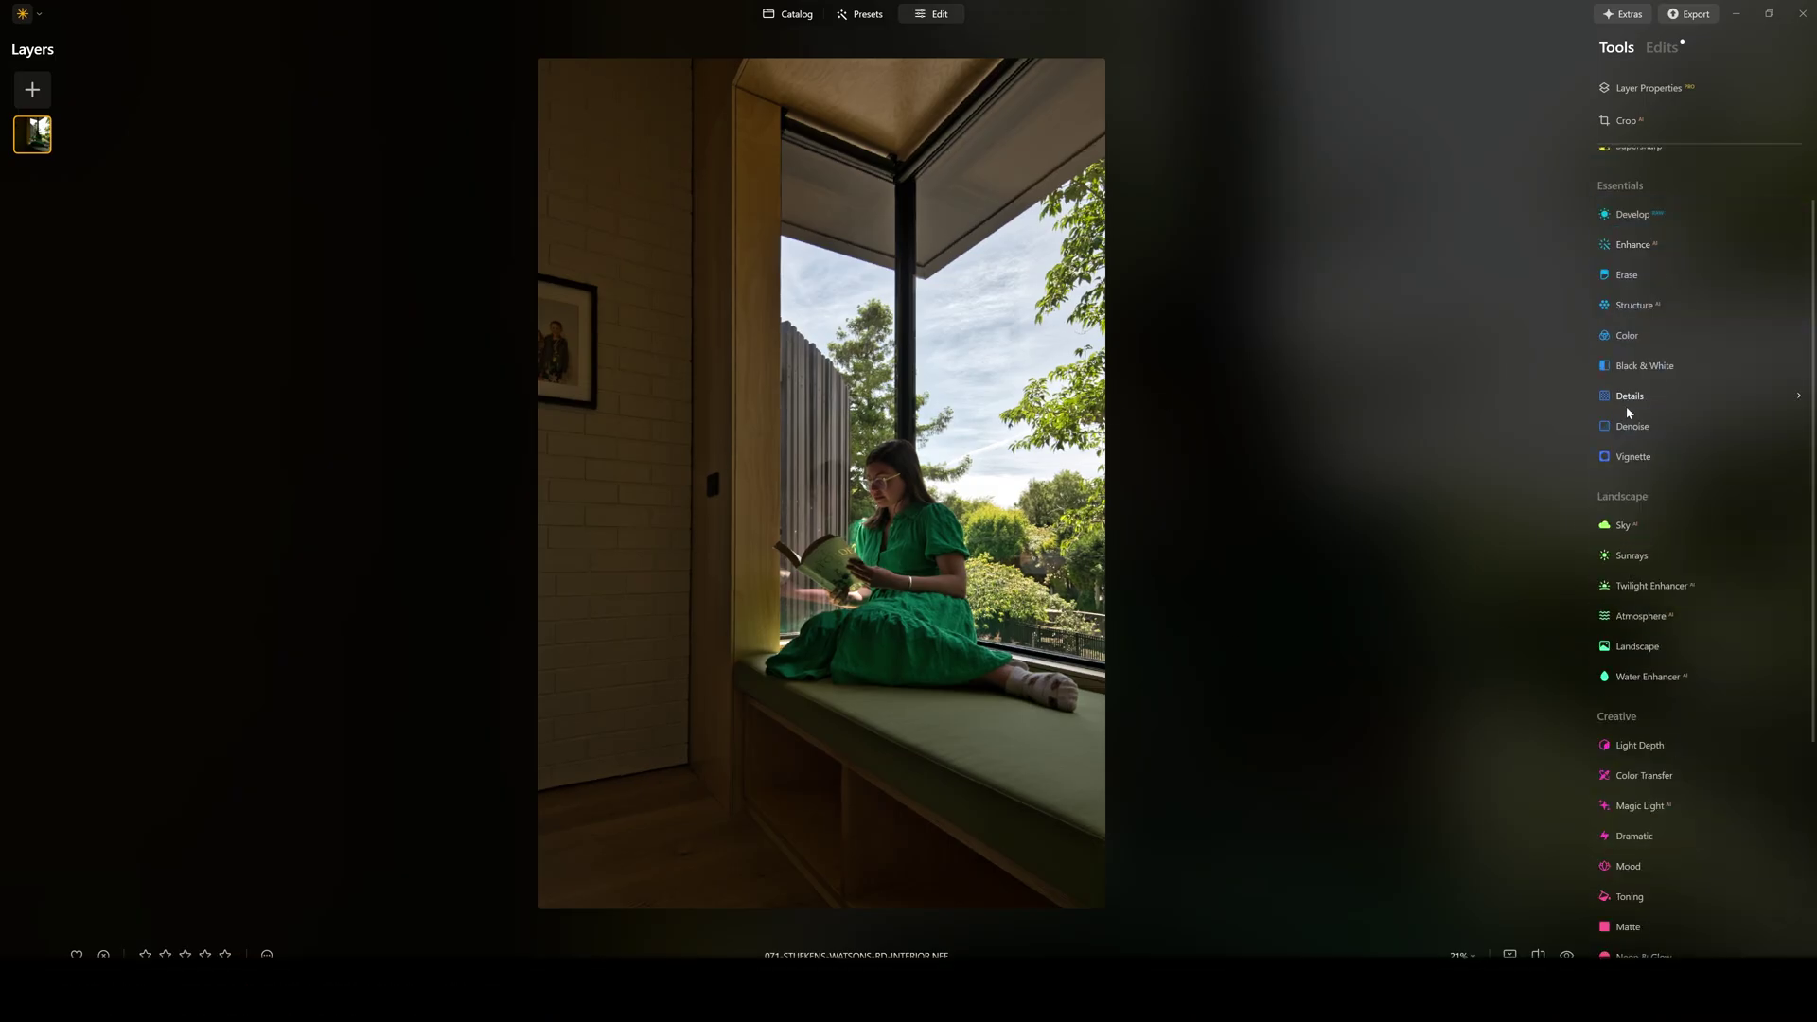
{"action": "left_click", "coordinate": [1658, 745]}
{"action": "scroll", "coordinate": [1699, 658], "scroll_direction": "down", "scroll_amount": 3}
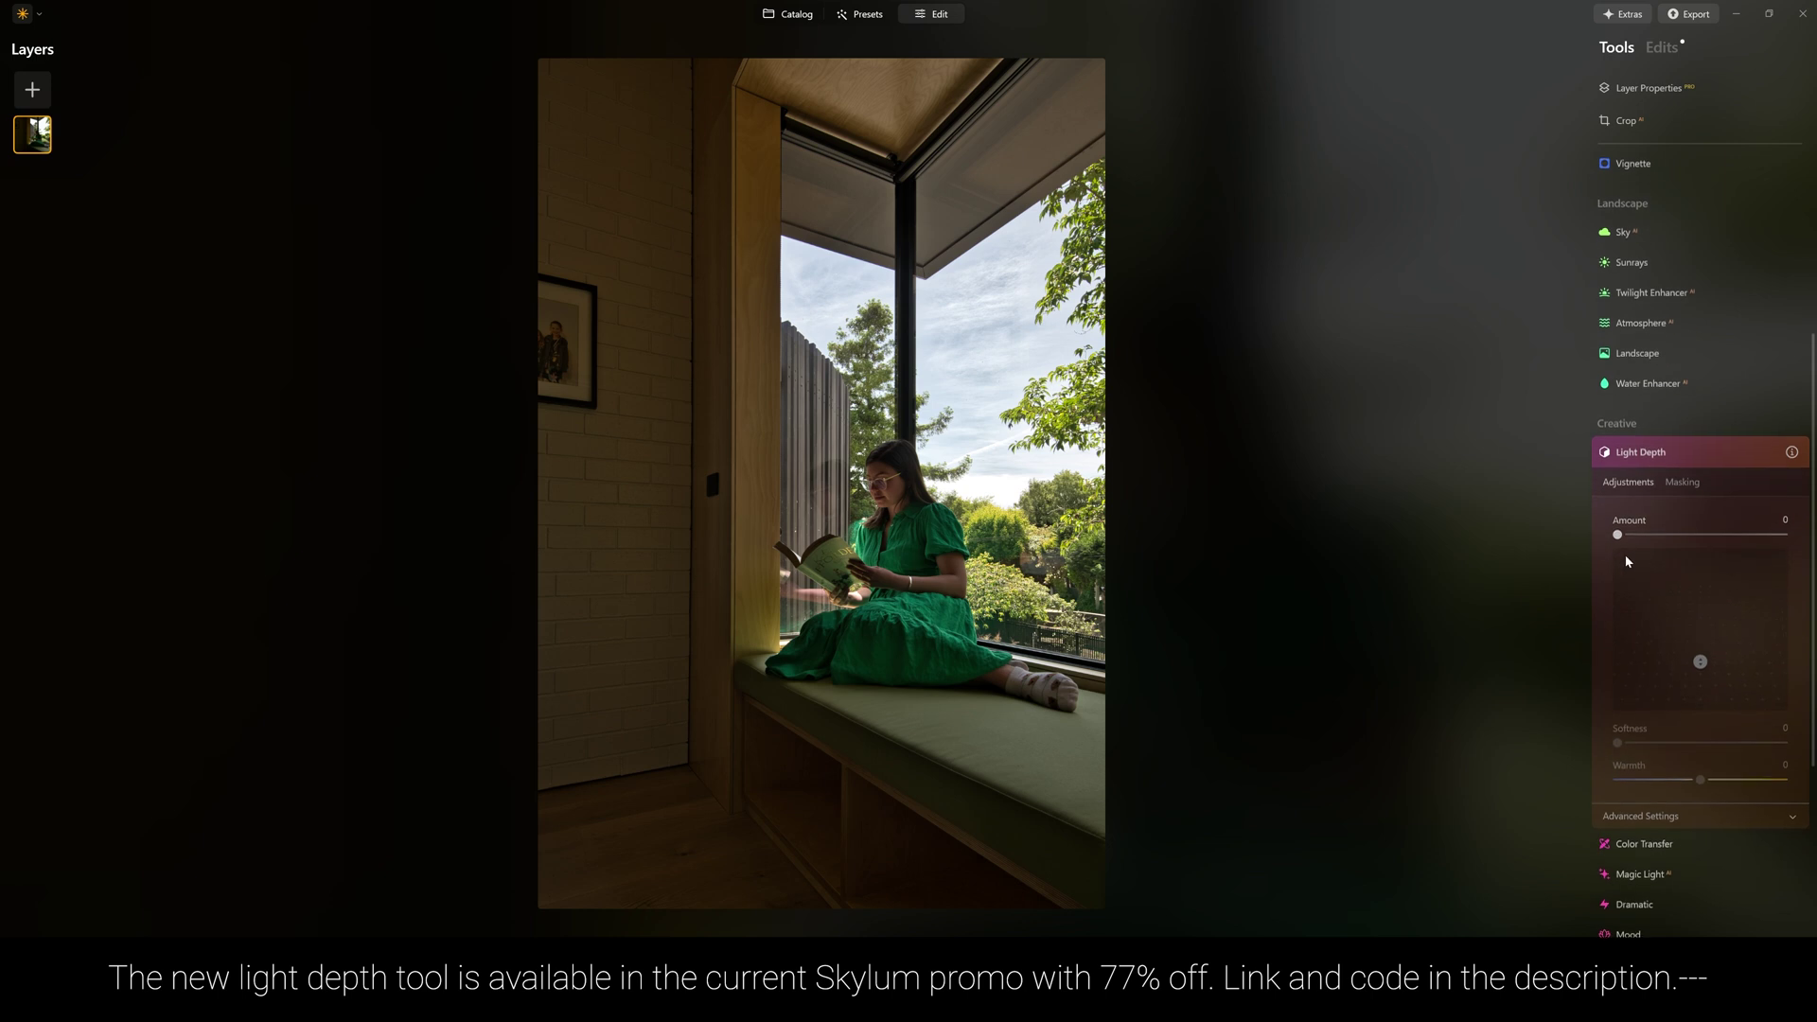
Raise the Light Depth amount to 49 and set Brightness Near to 100
{"action": "left_click_drag", "start_coordinate": [1620, 535], "coordinate": [1726, 537]}
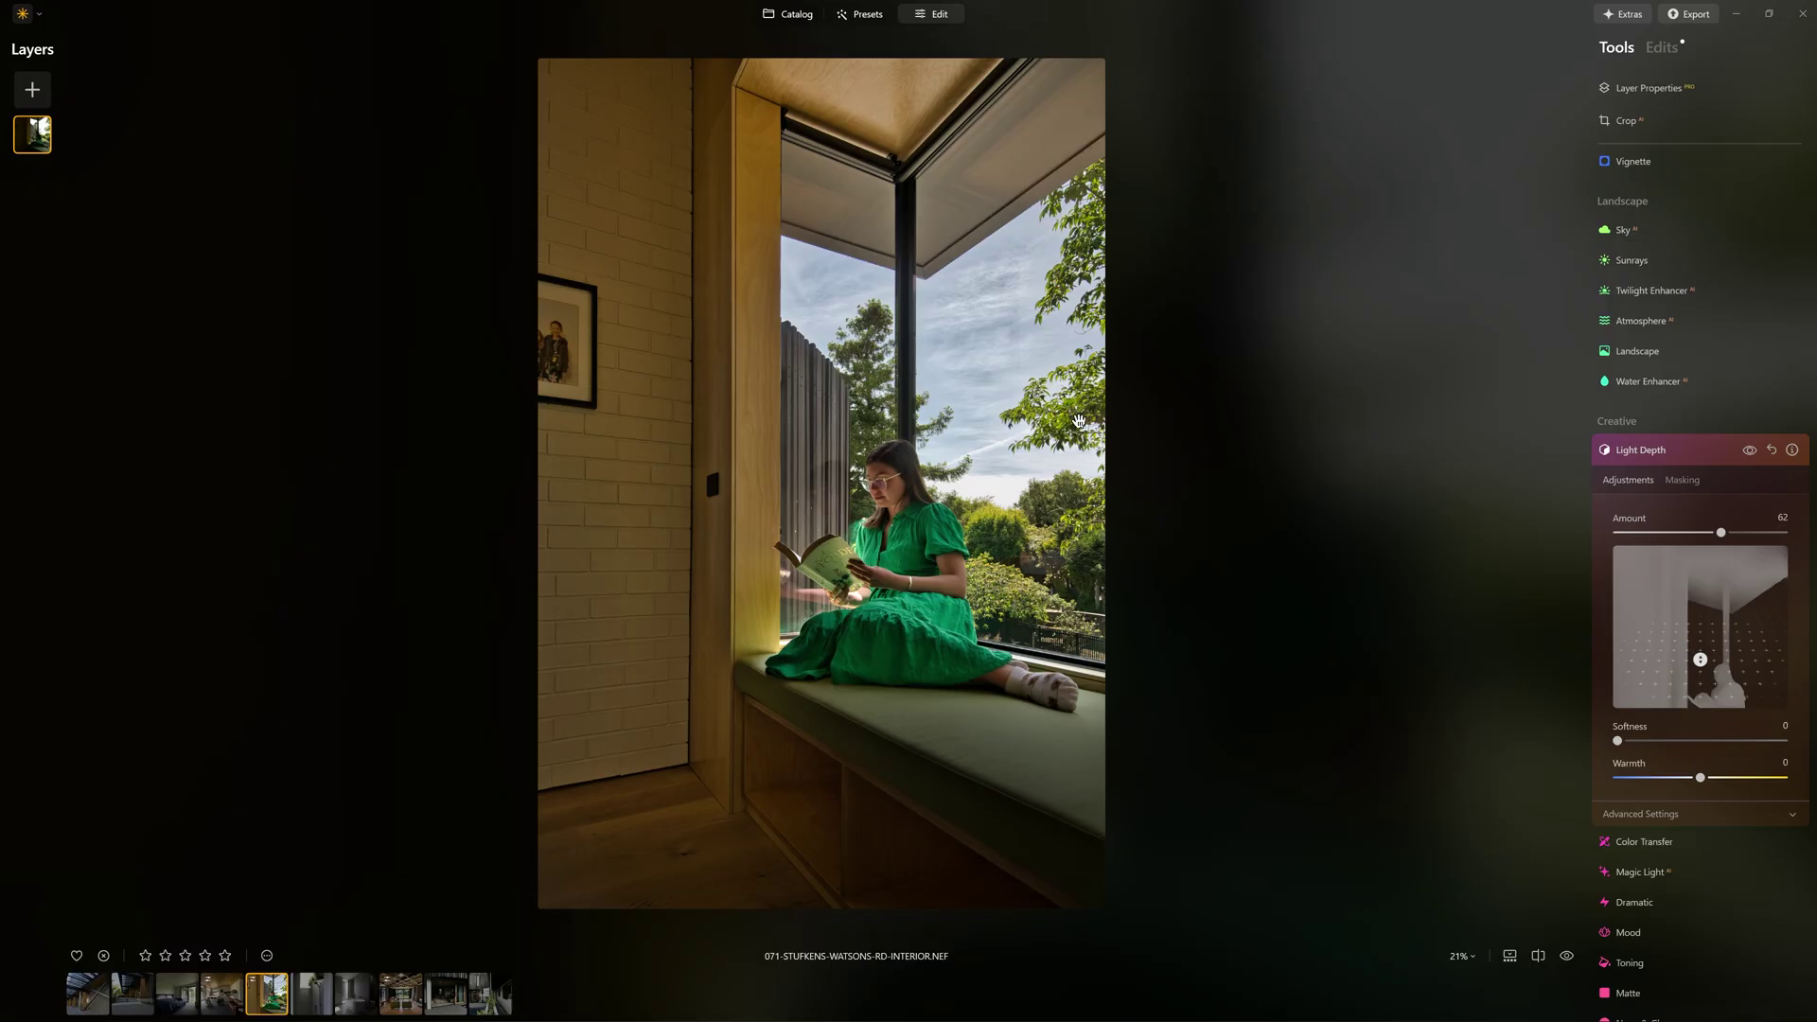
{"action": "scroll", "coordinate": [1728, 717], "scroll_direction": "down", "scroll_amount": 2}
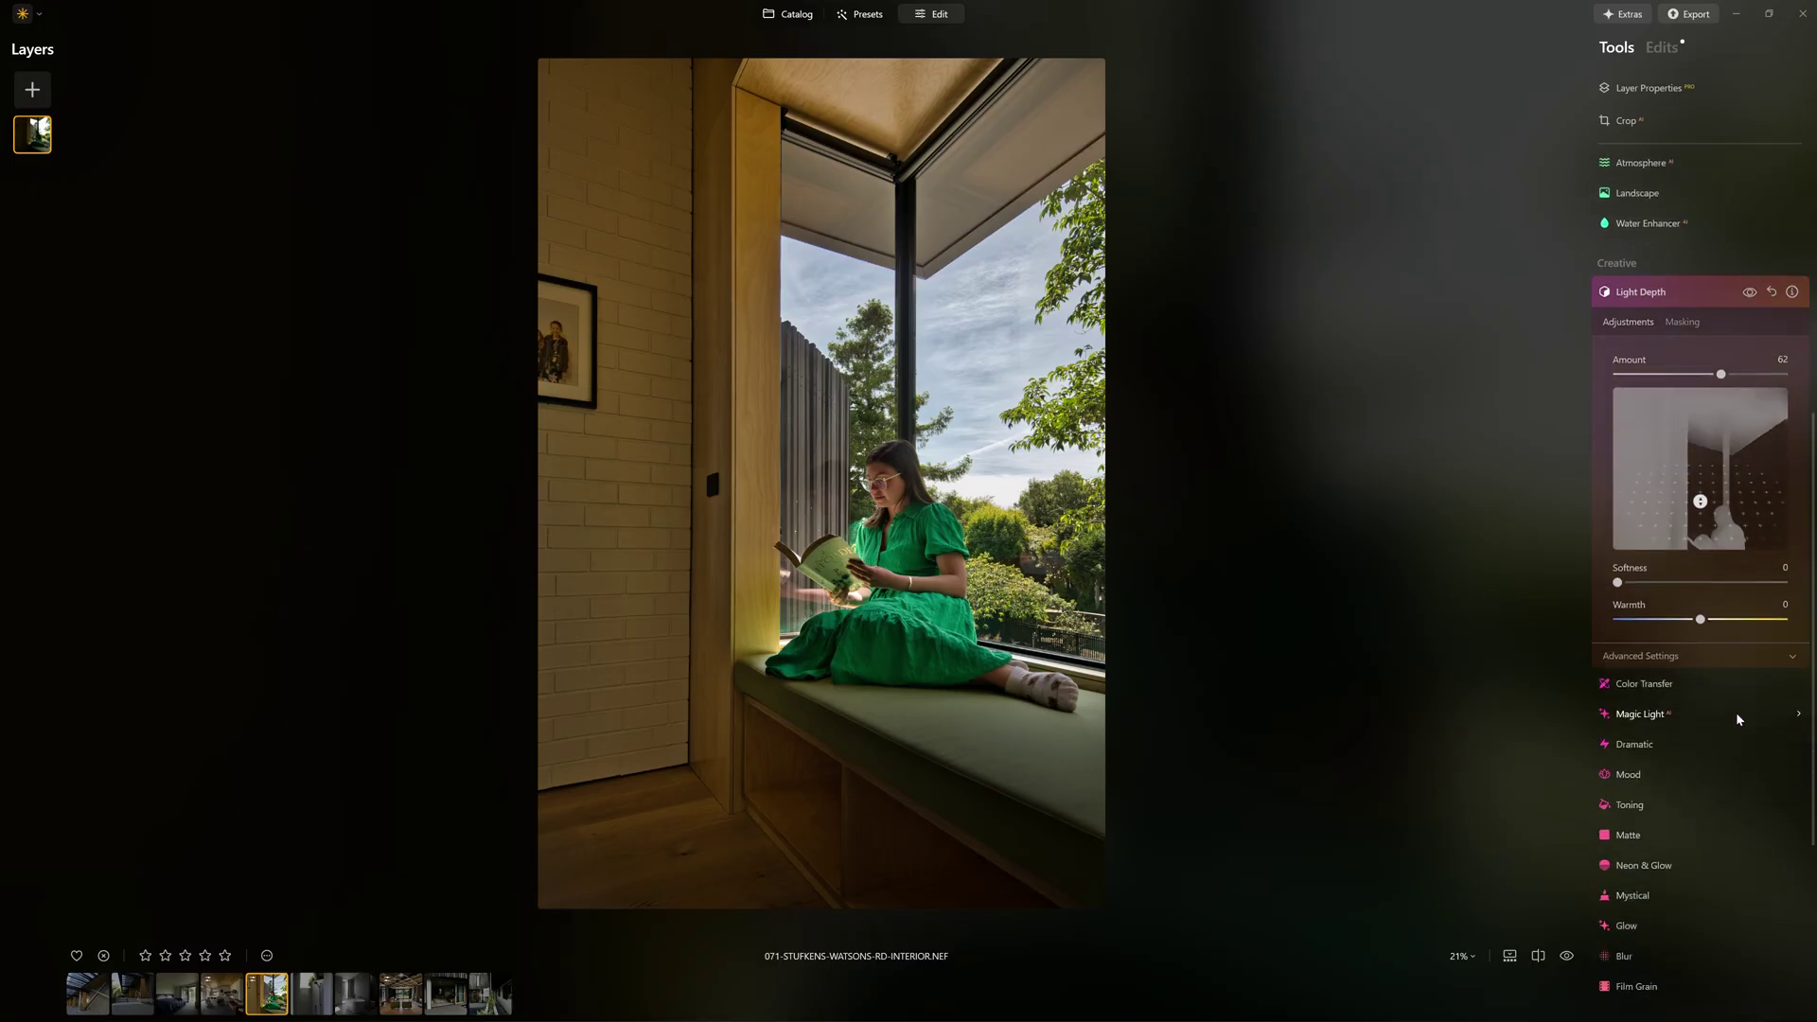
{"action": "left_click", "coordinate": [1716, 645]}
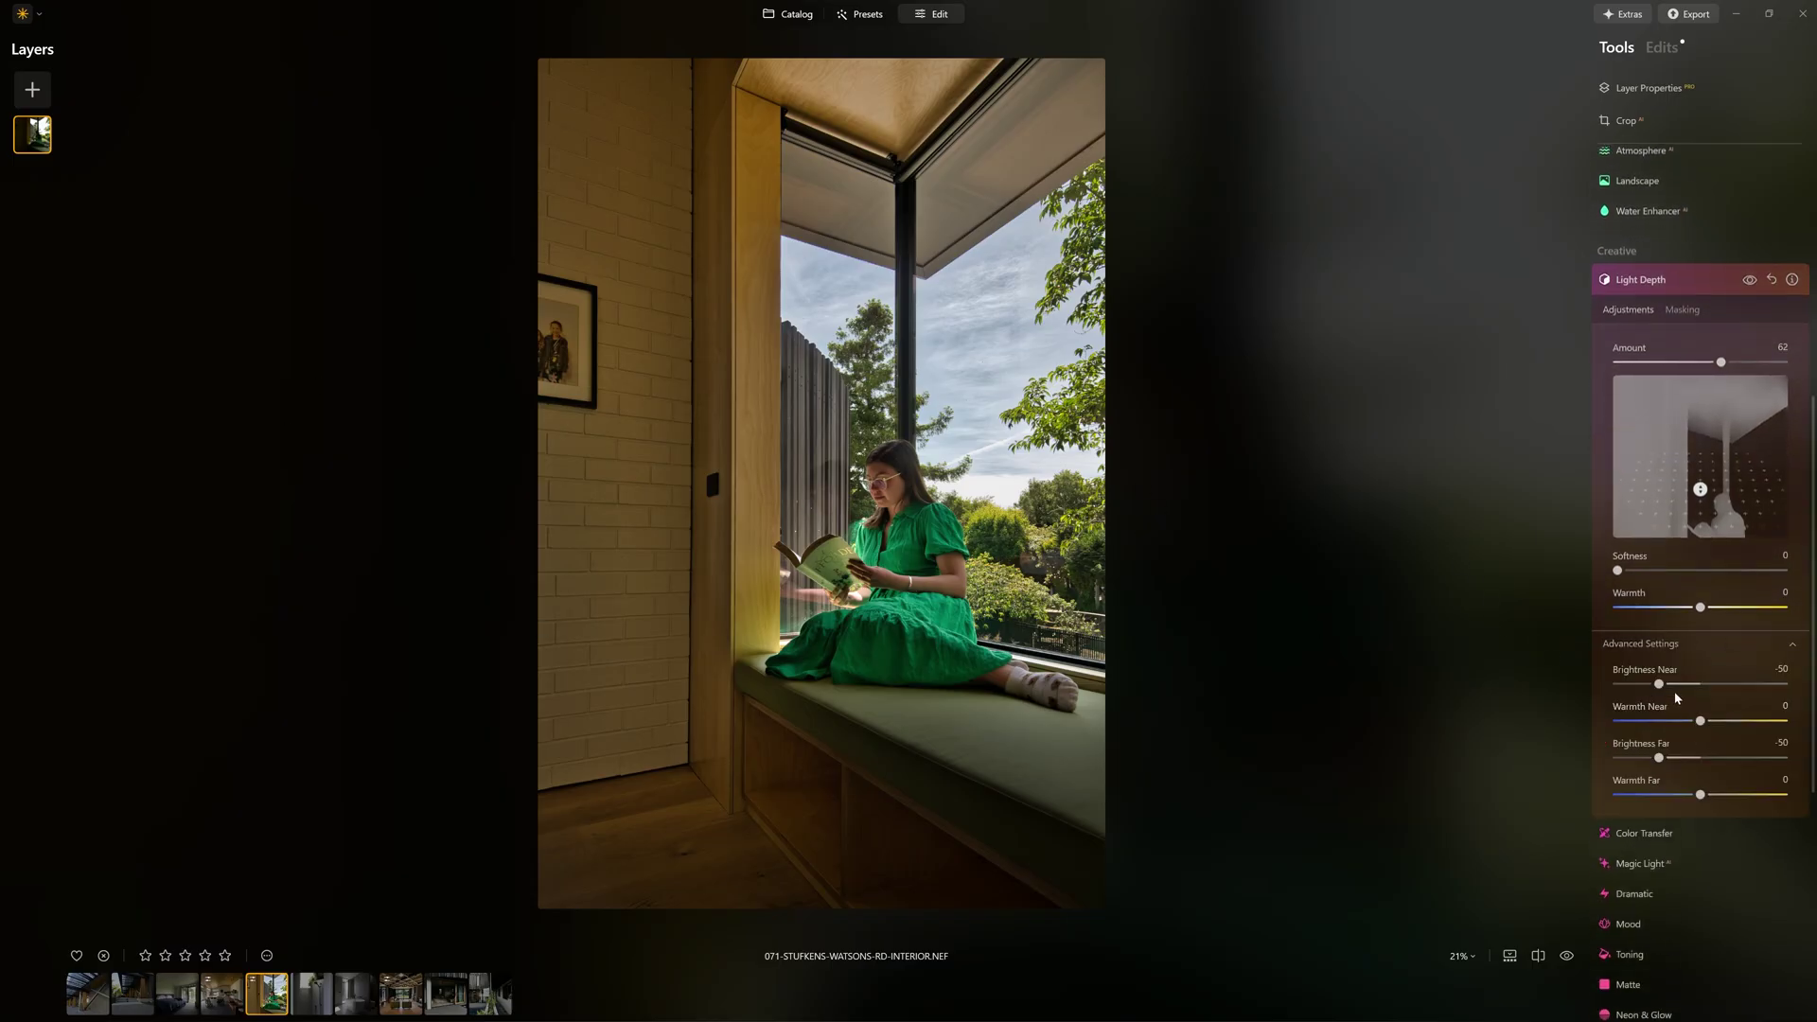
{"action": "left_click_drag", "start_coordinate": [1661, 684], "coordinate": [1787, 684]}
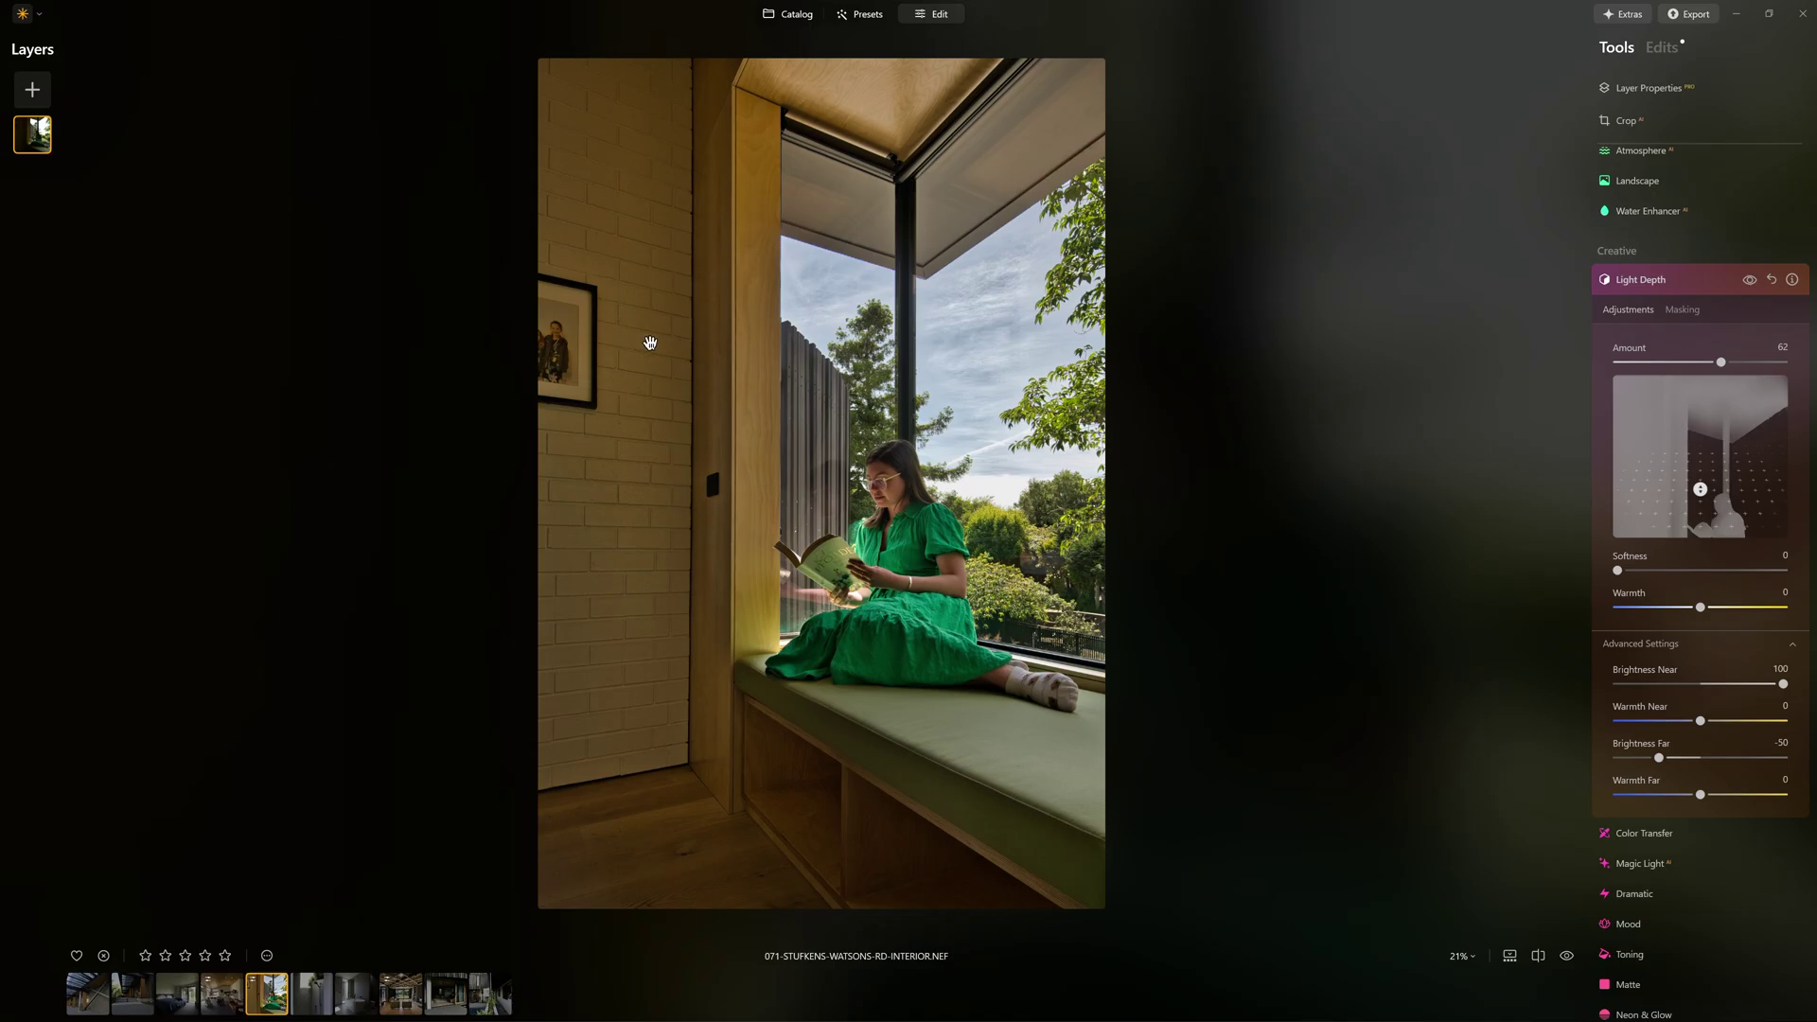
{"action": "scroll", "coordinate": [1702, 573], "scroll_direction": "down", "scroll_amount": 1}
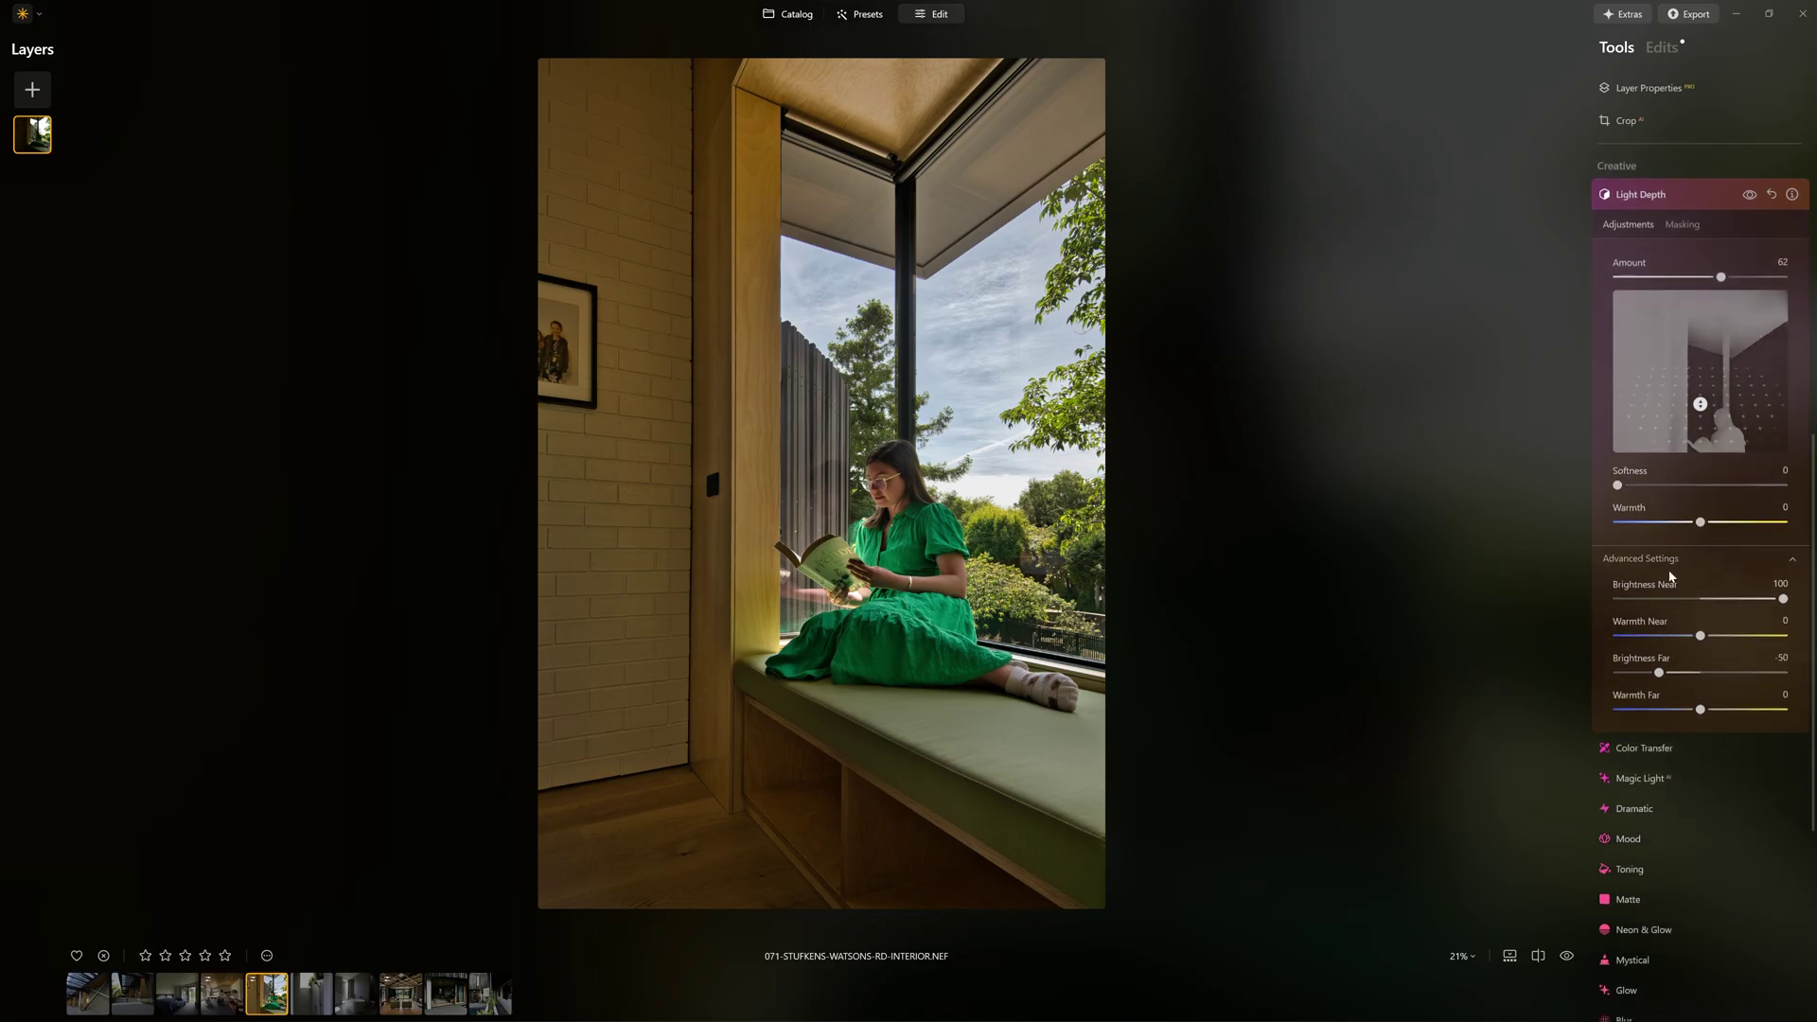
{"action": "scroll", "coordinate": [1671, 576], "scroll_direction": "down", "scroll_amount": 1}
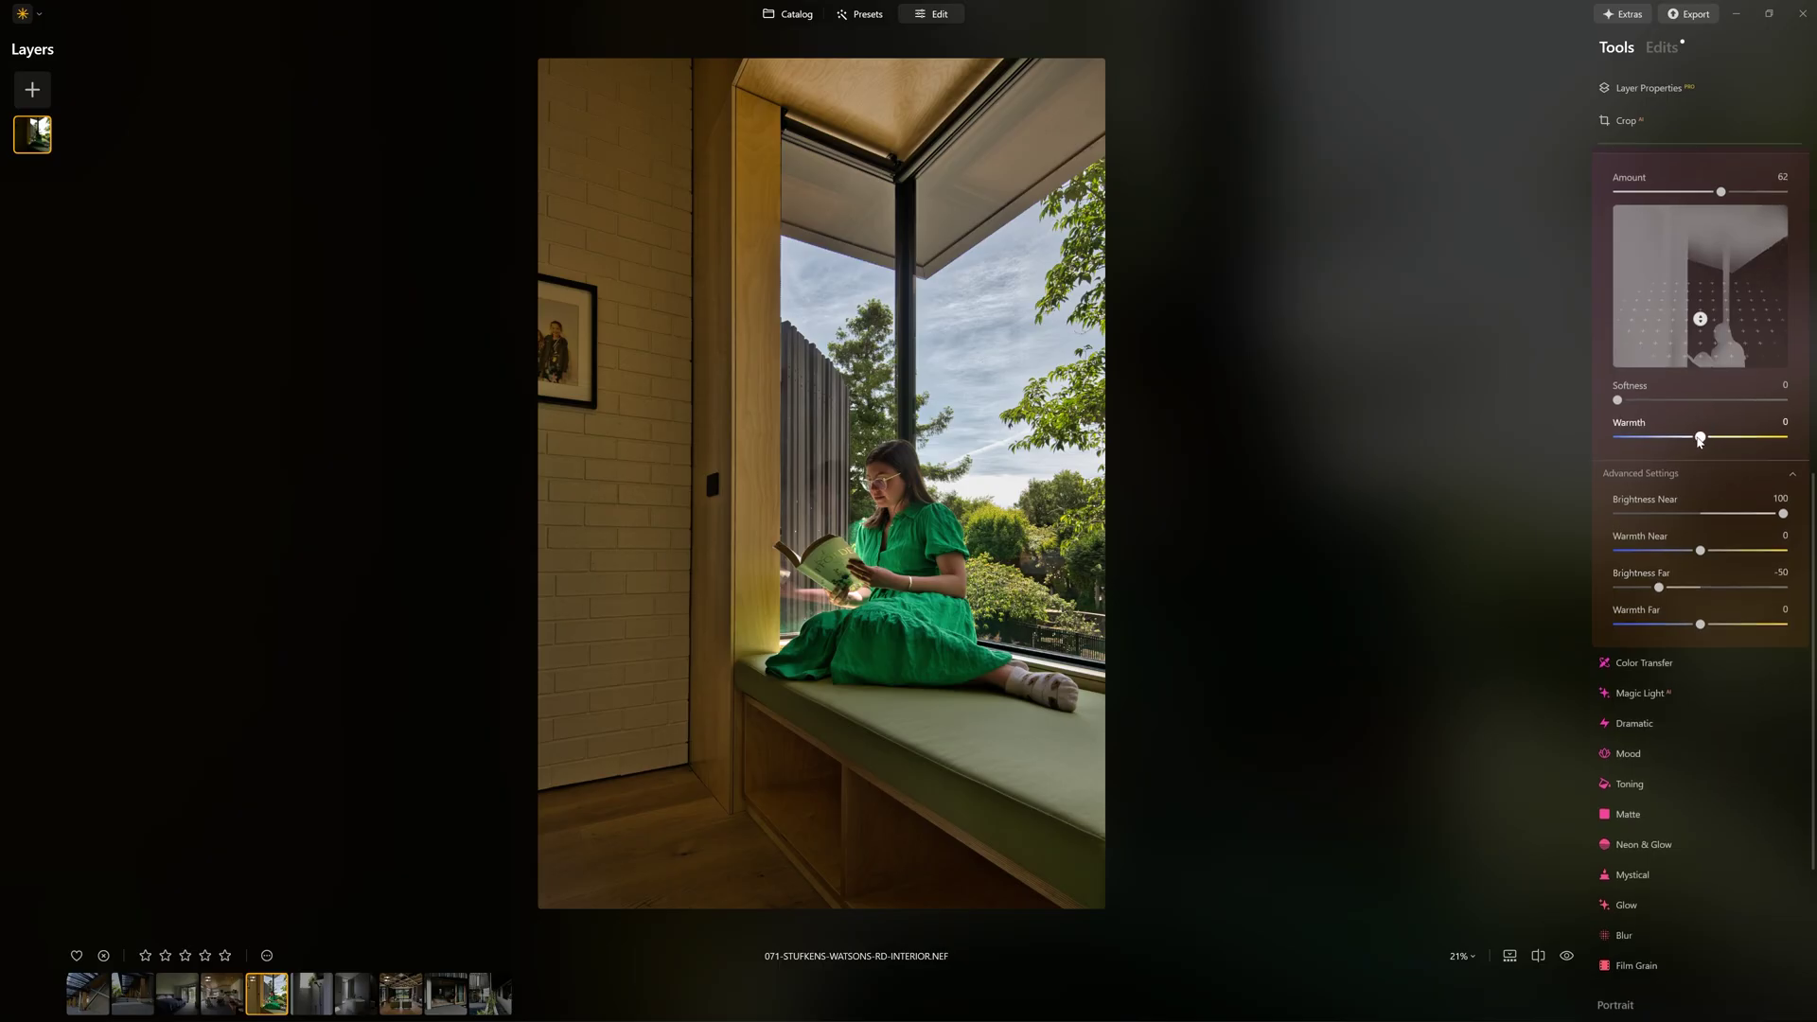
Give the light a cool warmth and soften its falloff
{"action": "left_click_drag", "start_coordinate": [1697, 440], "coordinate": [1683, 442]}
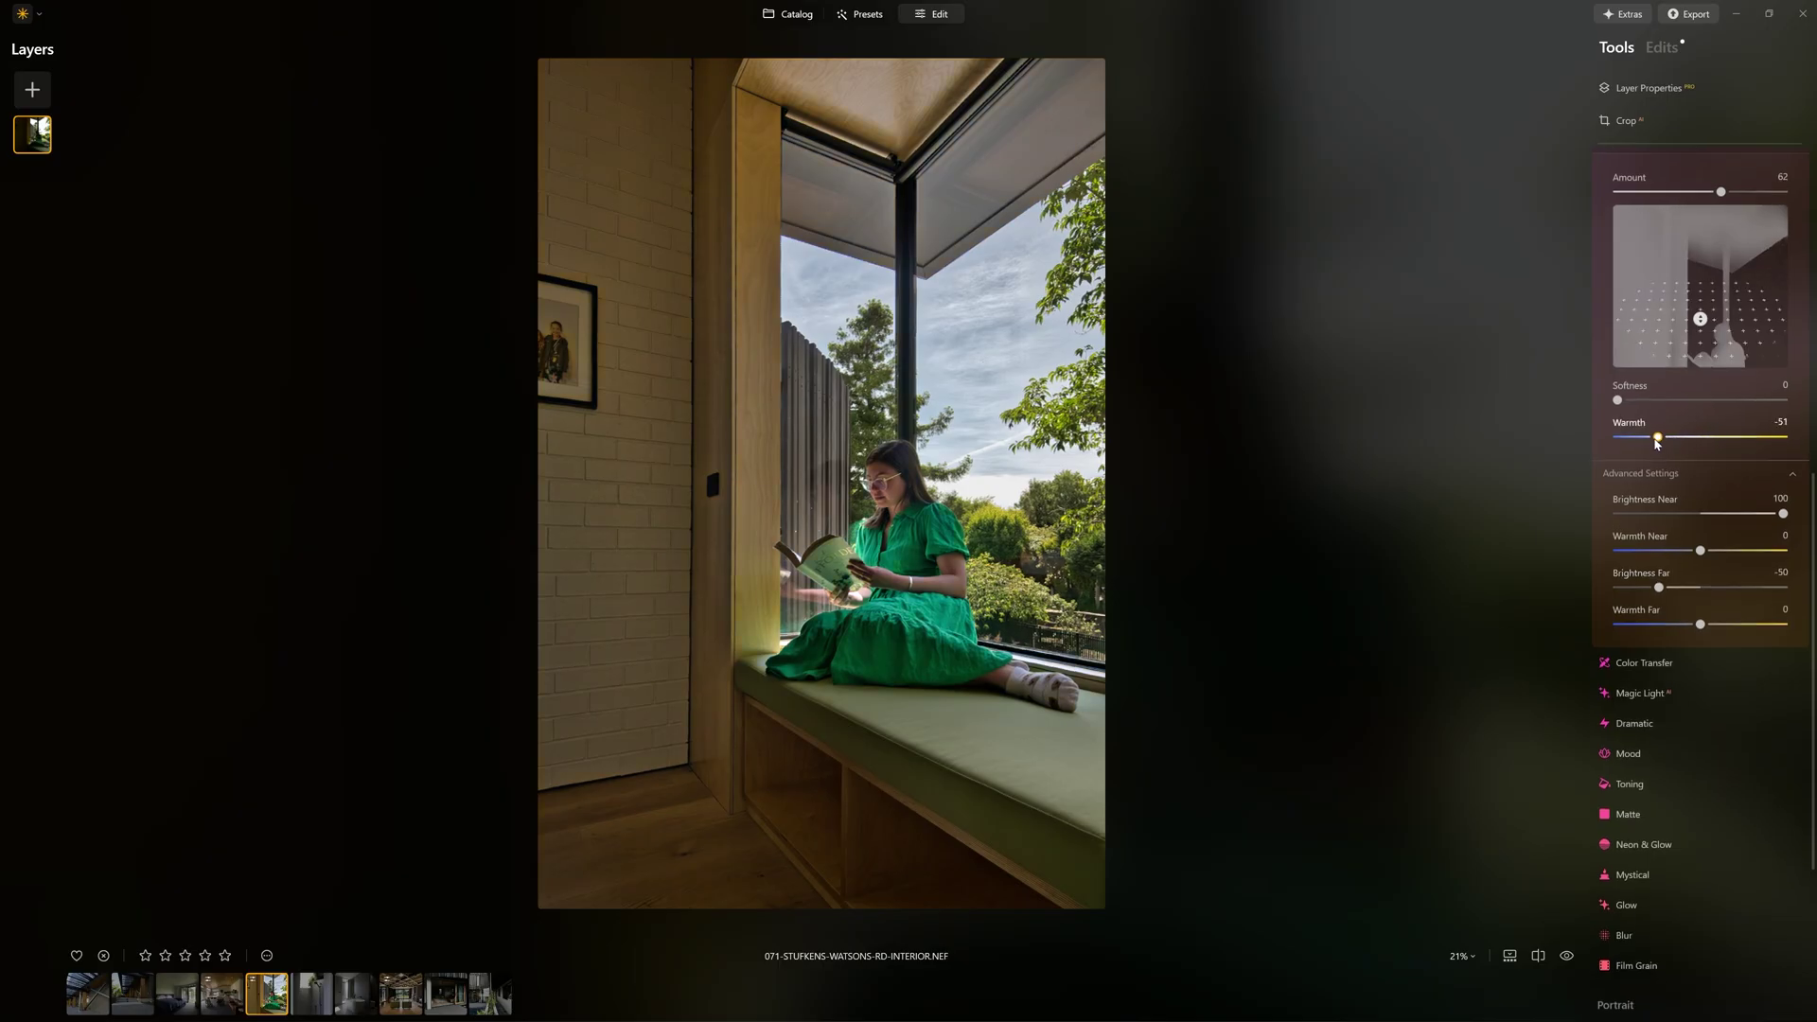
{"action": "left_click_drag", "start_coordinate": [1620, 441], "coordinate": [1638, 441]}
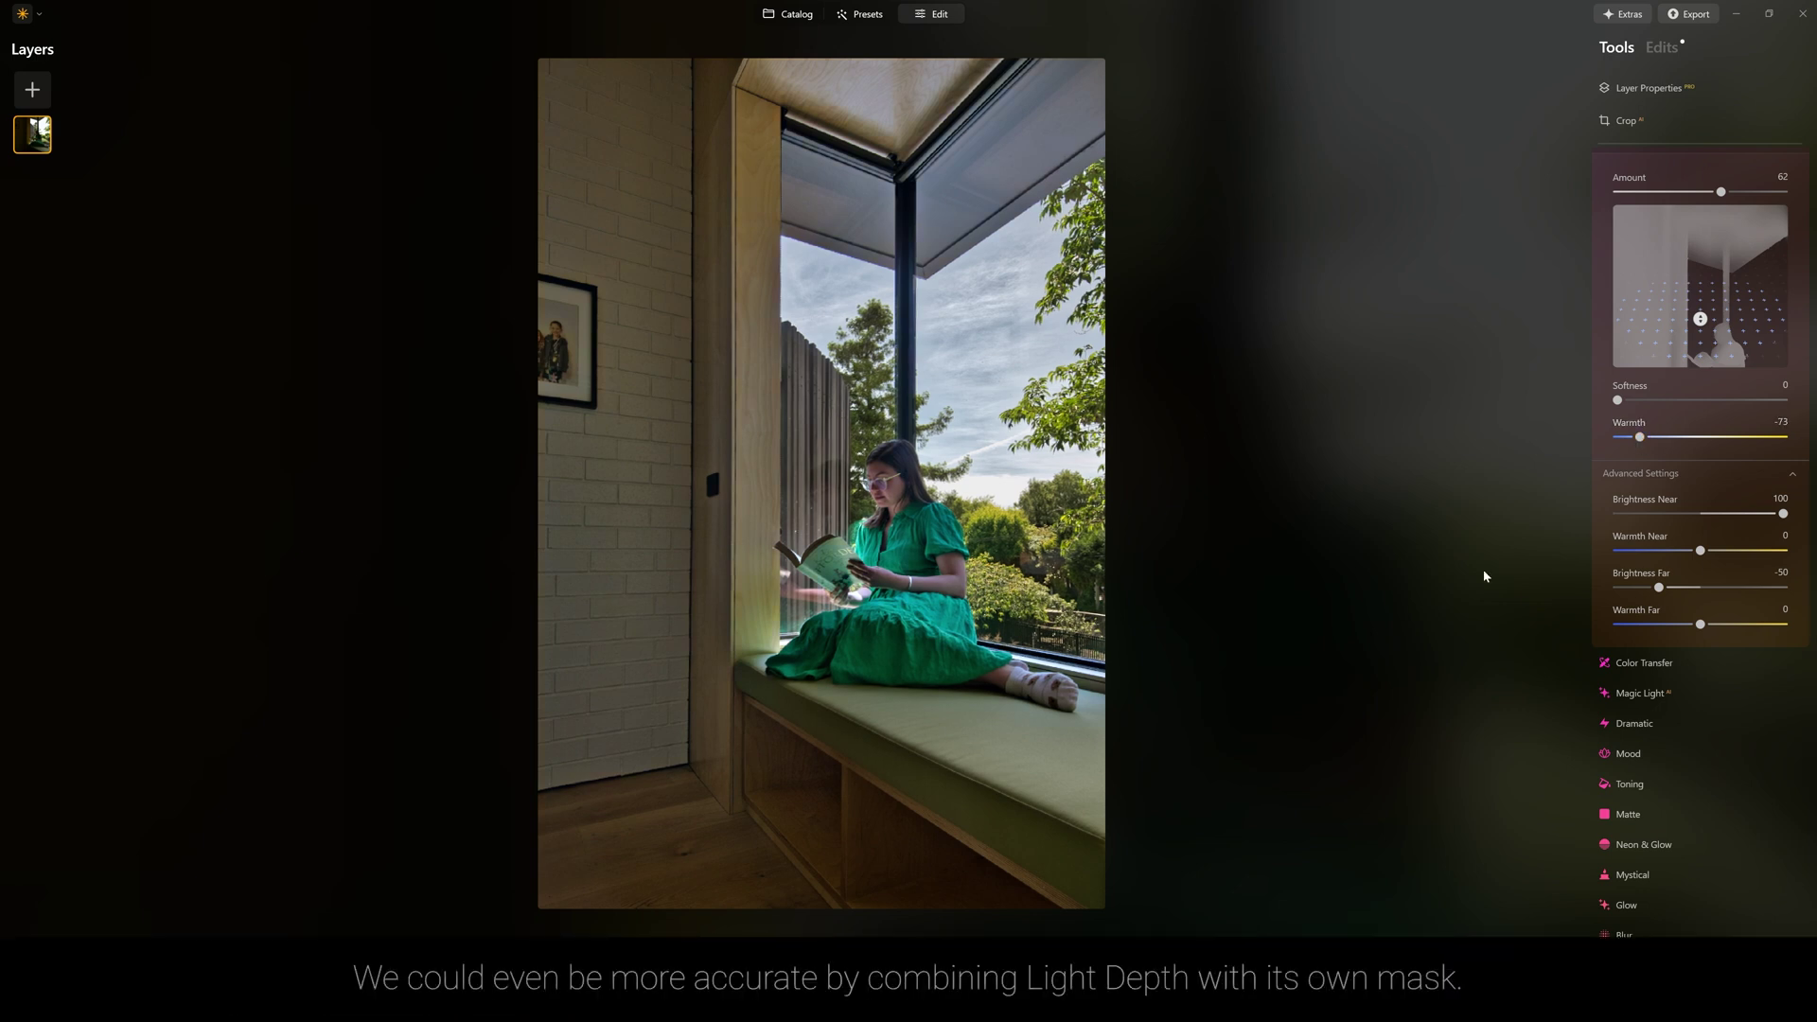
{"action": "left_click_drag", "start_coordinate": [1617, 401], "coordinate": [1654, 402]}
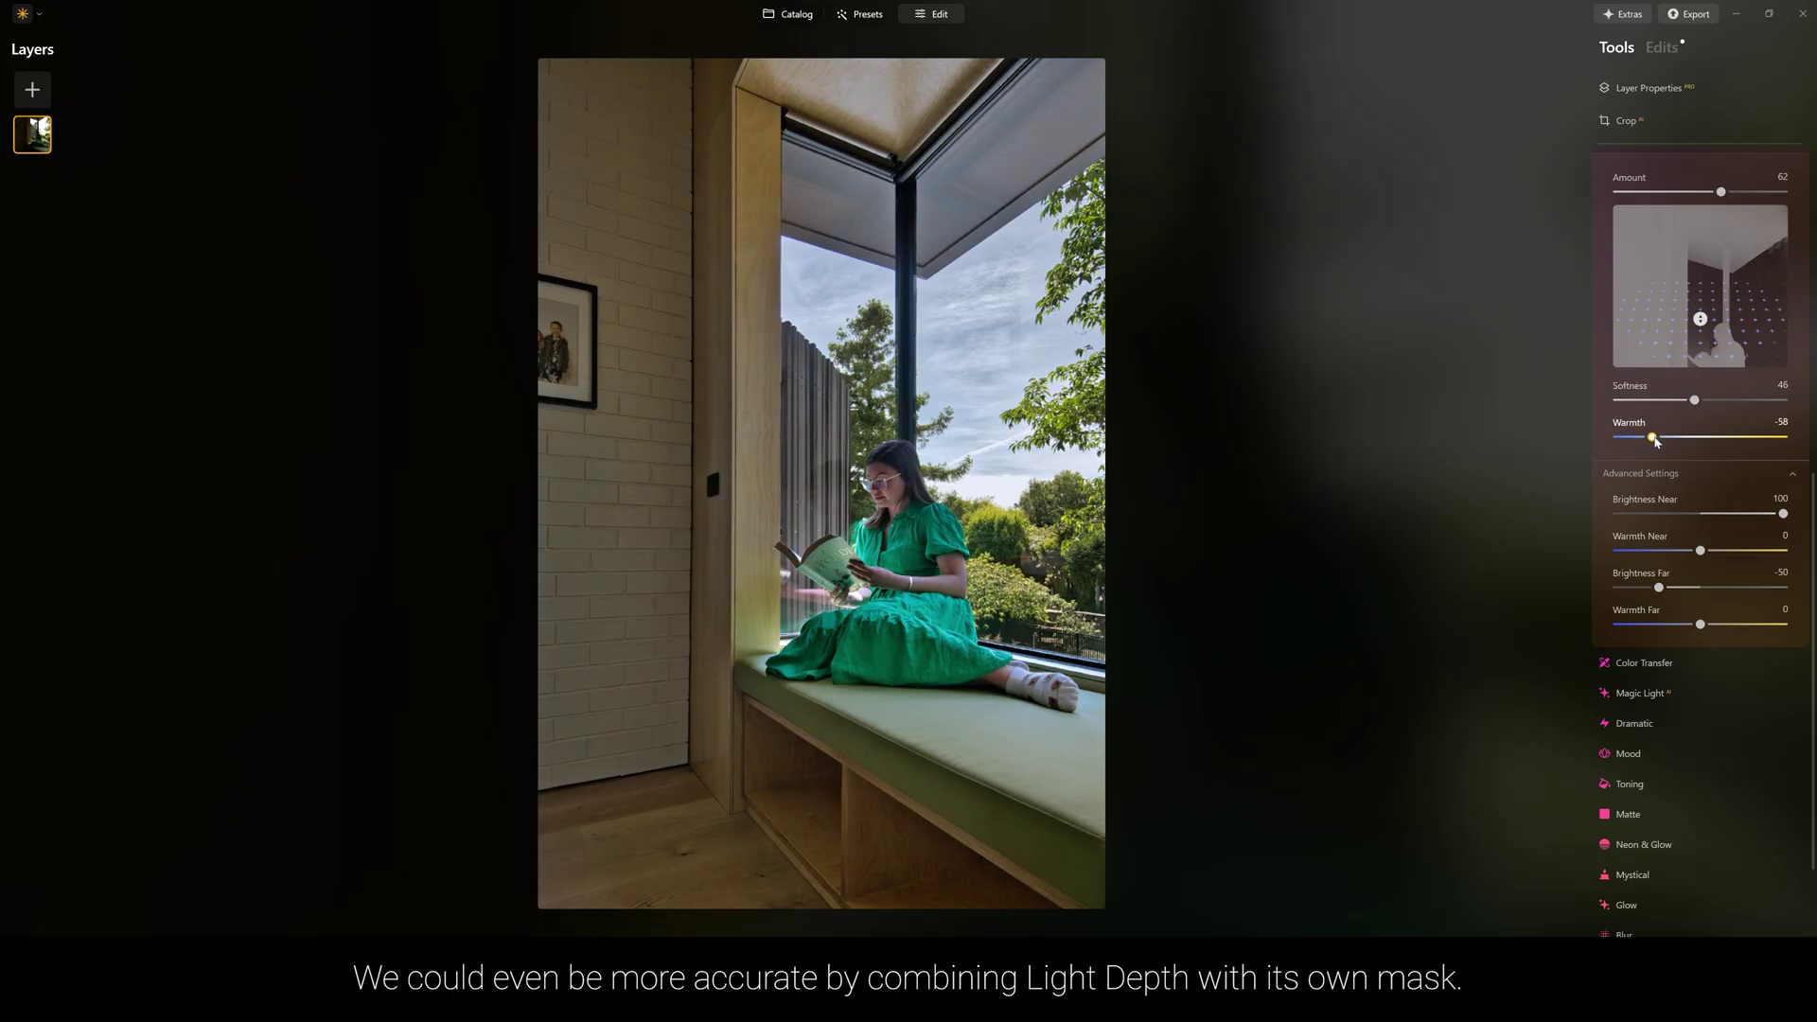
{"action": "left_click_drag", "start_coordinate": [1640, 439], "coordinate": [1657, 443]}
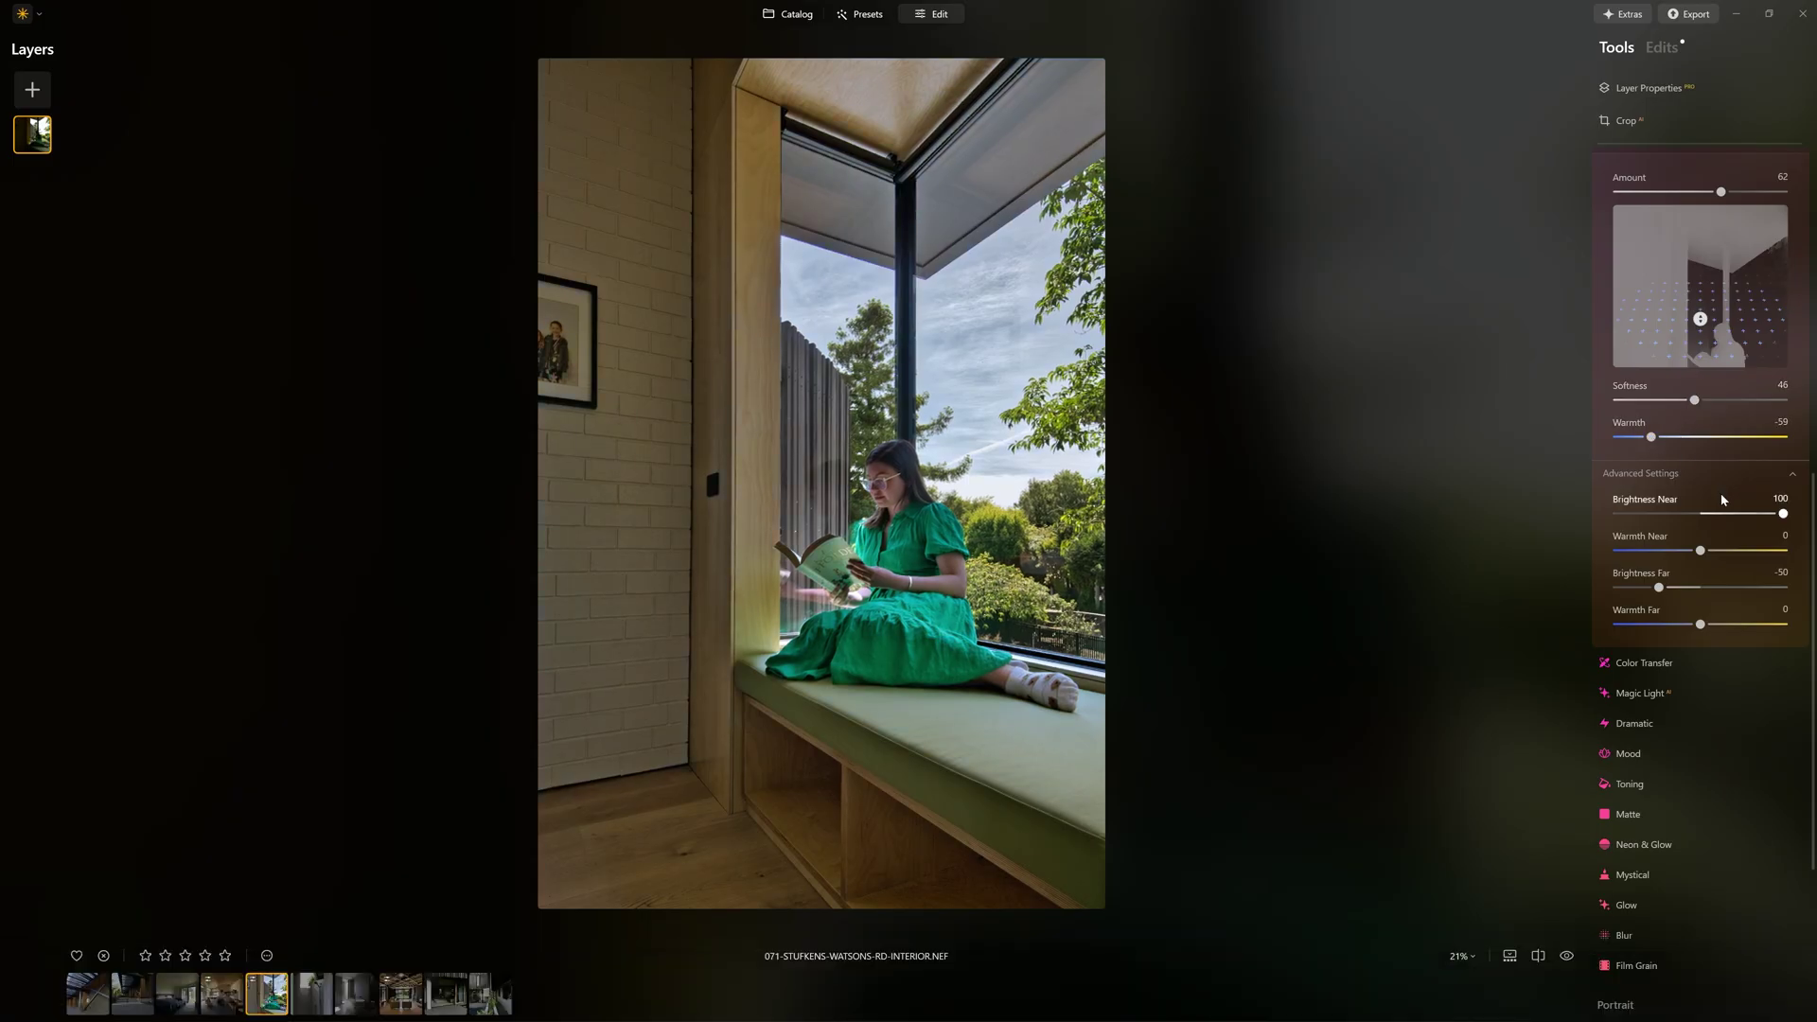
{"action": "scroll", "coordinate": [1703, 312], "scroll_direction": "up", "scroll_amount": 1}
{"action": "left_click_drag", "start_coordinate": [1722, 277], "coordinate": [1689, 278]}
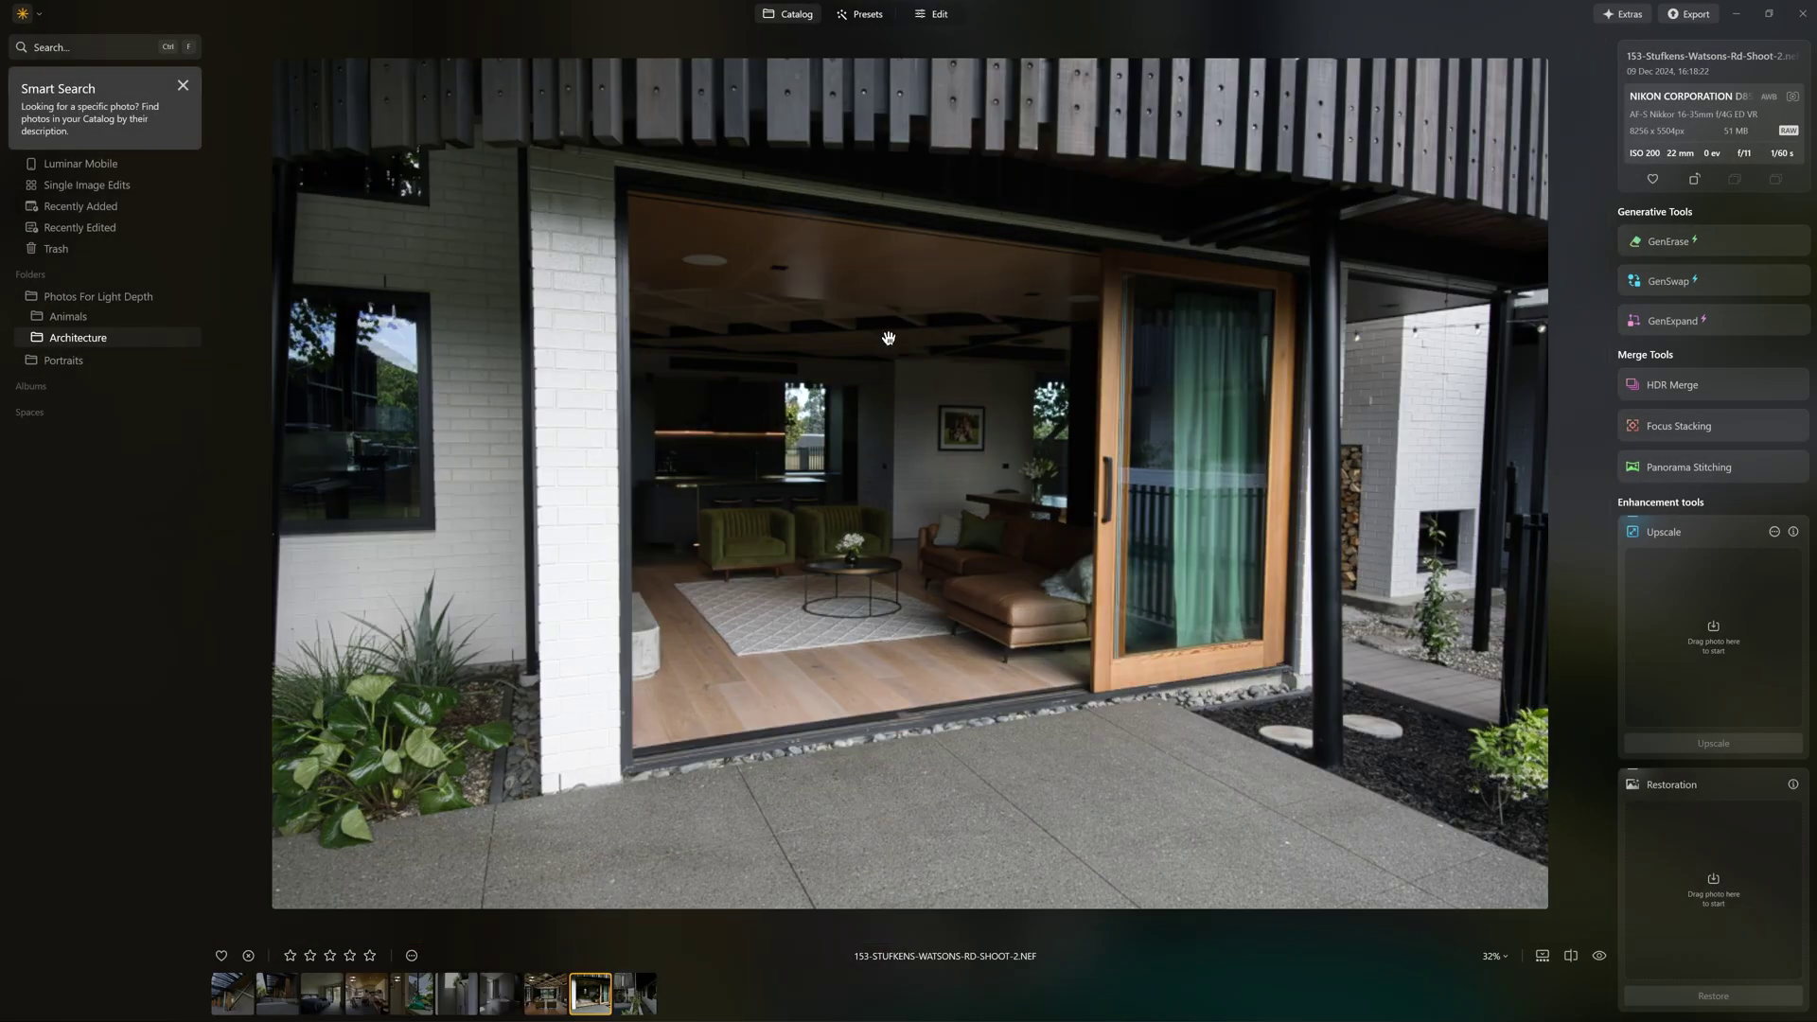
Apply Auto Adjust and automatic Optics and Transform corrections to the patio photo, with Light Depth showing
{"action": "left_click", "coordinate": [941, 17]}
{"action": "left_click", "coordinate": [1664, 299]}
{"action": "left_click", "coordinate": [1686, 342]}
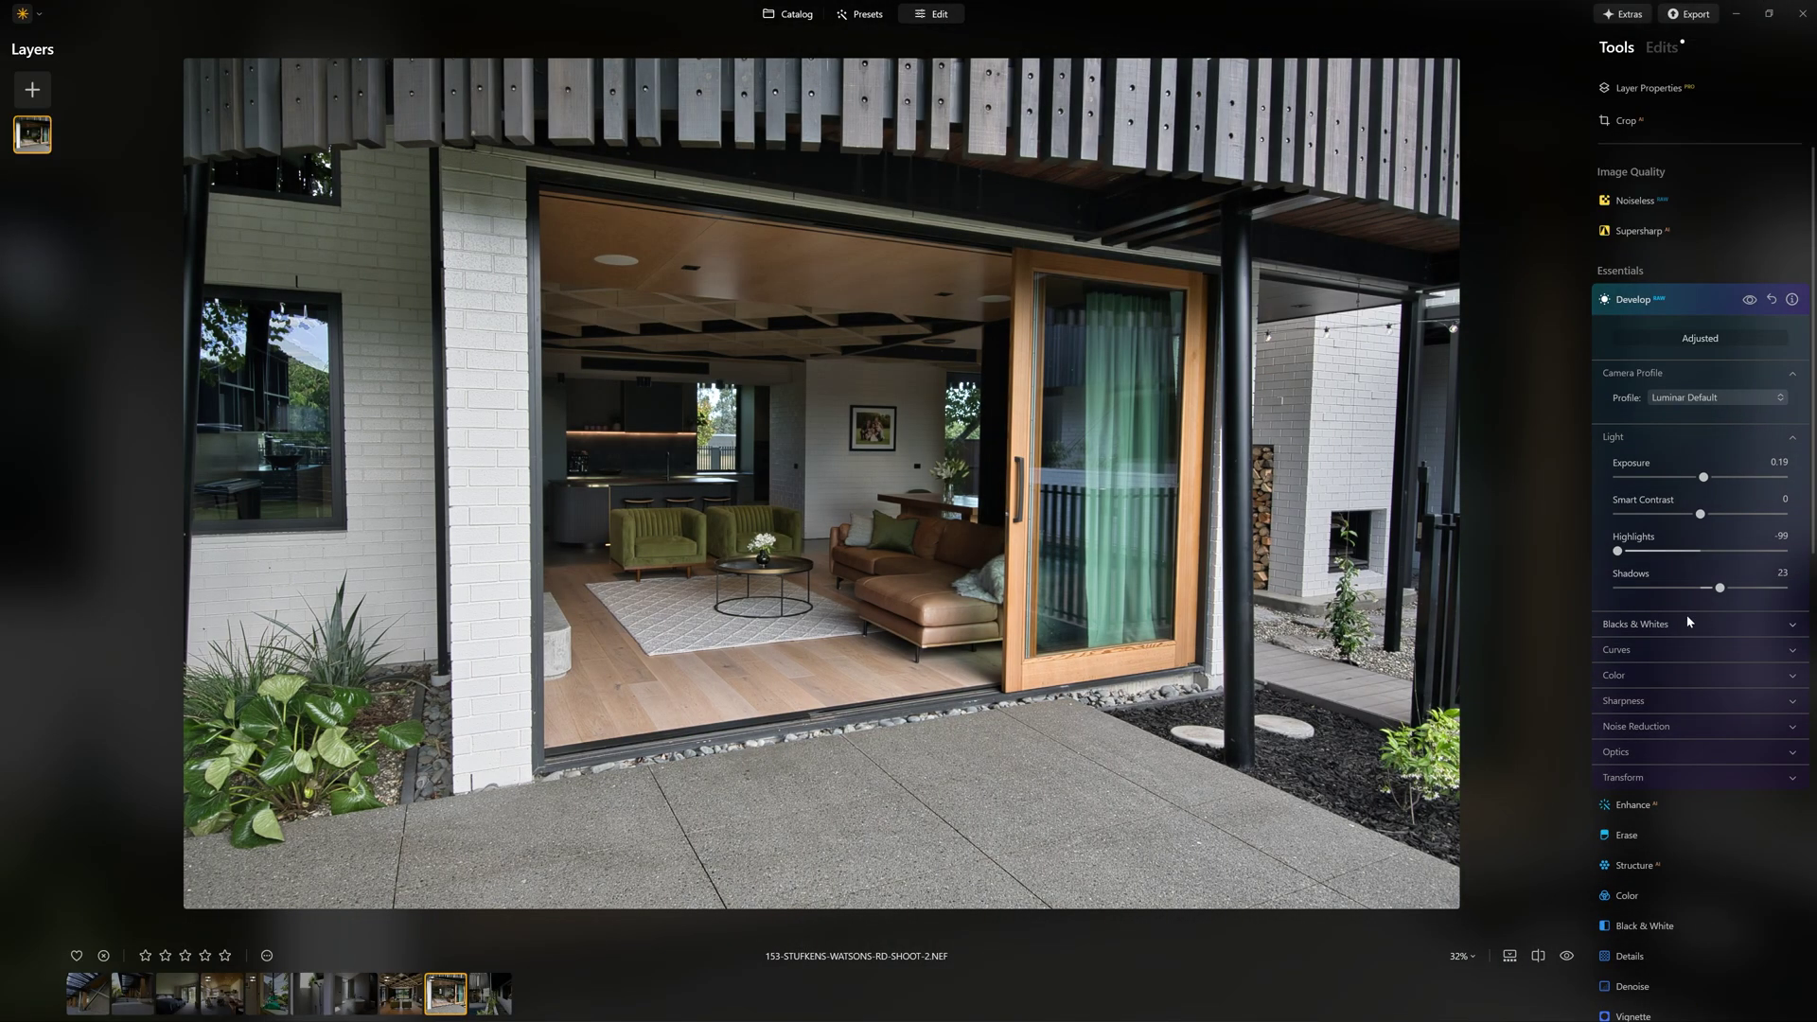
{"action": "left_click", "coordinate": [1687, 750]}
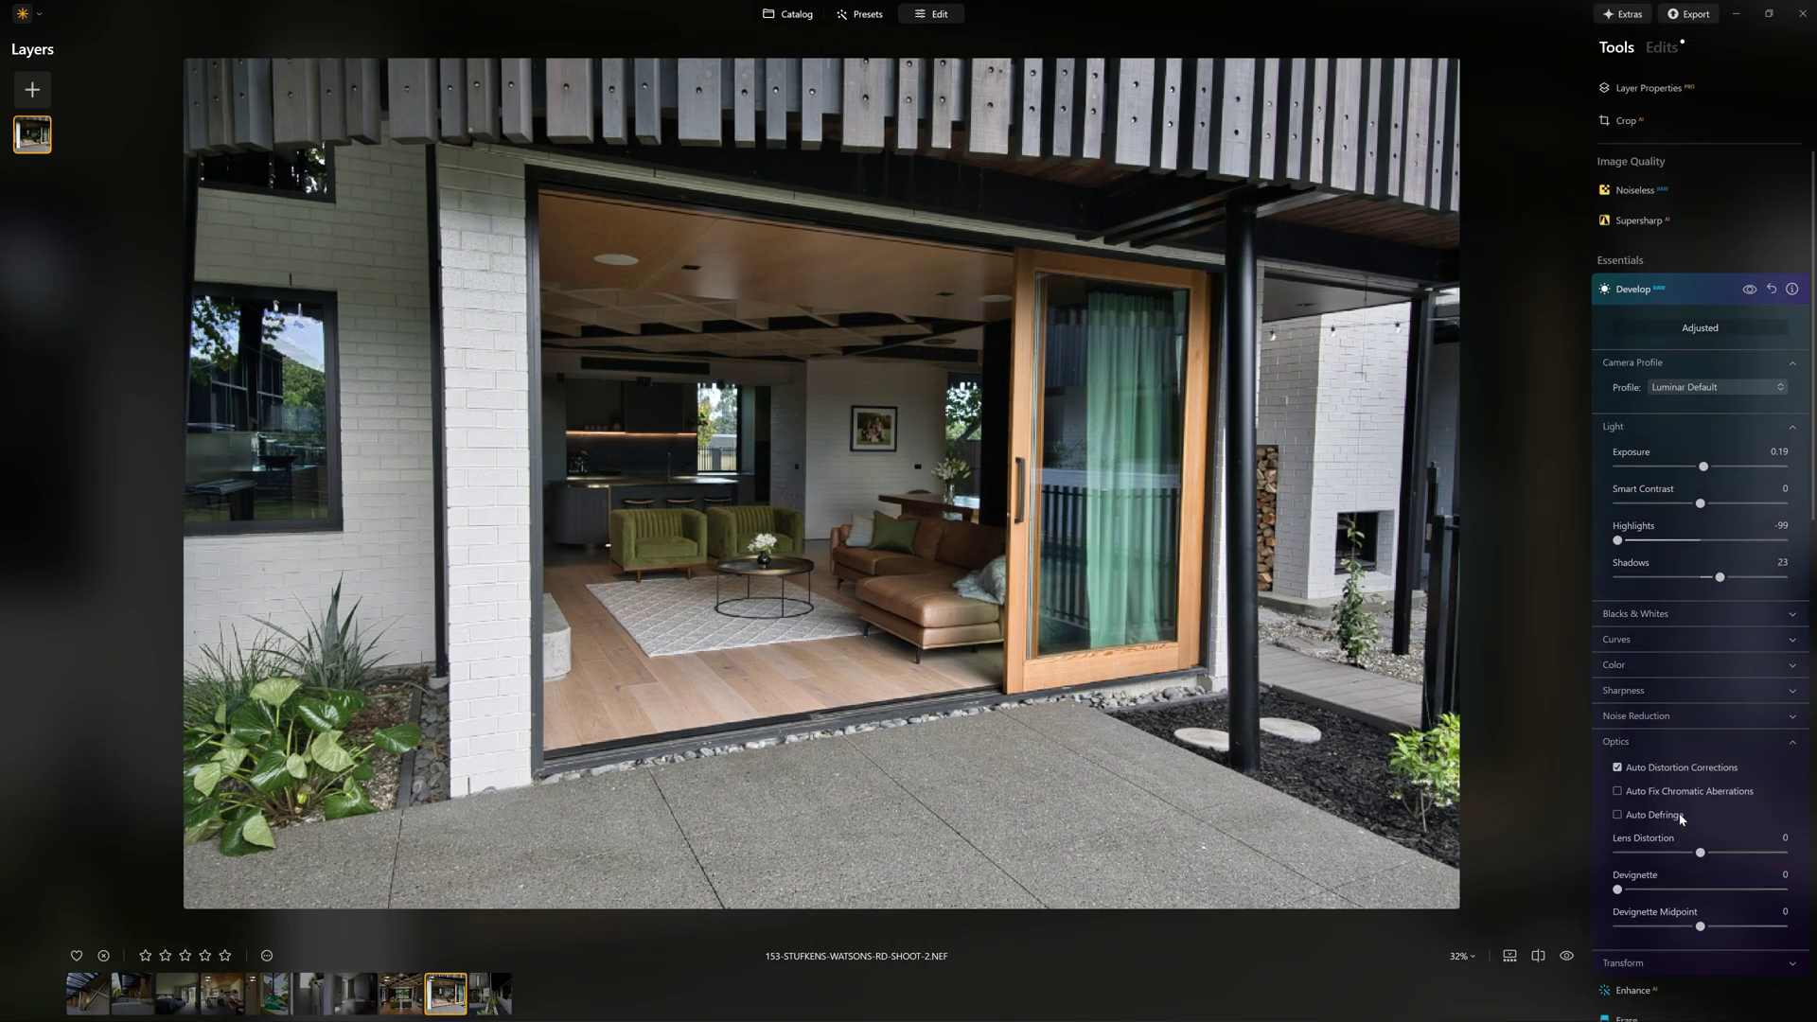
{"action": "scroll", "coordinate": [1674, 768], "scroll_direction": "down", "scroll_amount": 3}
{"action": "left_click", "coordinate": [1666, 802]}
{"action": "left_click", "coordinate": [1700, 826]}
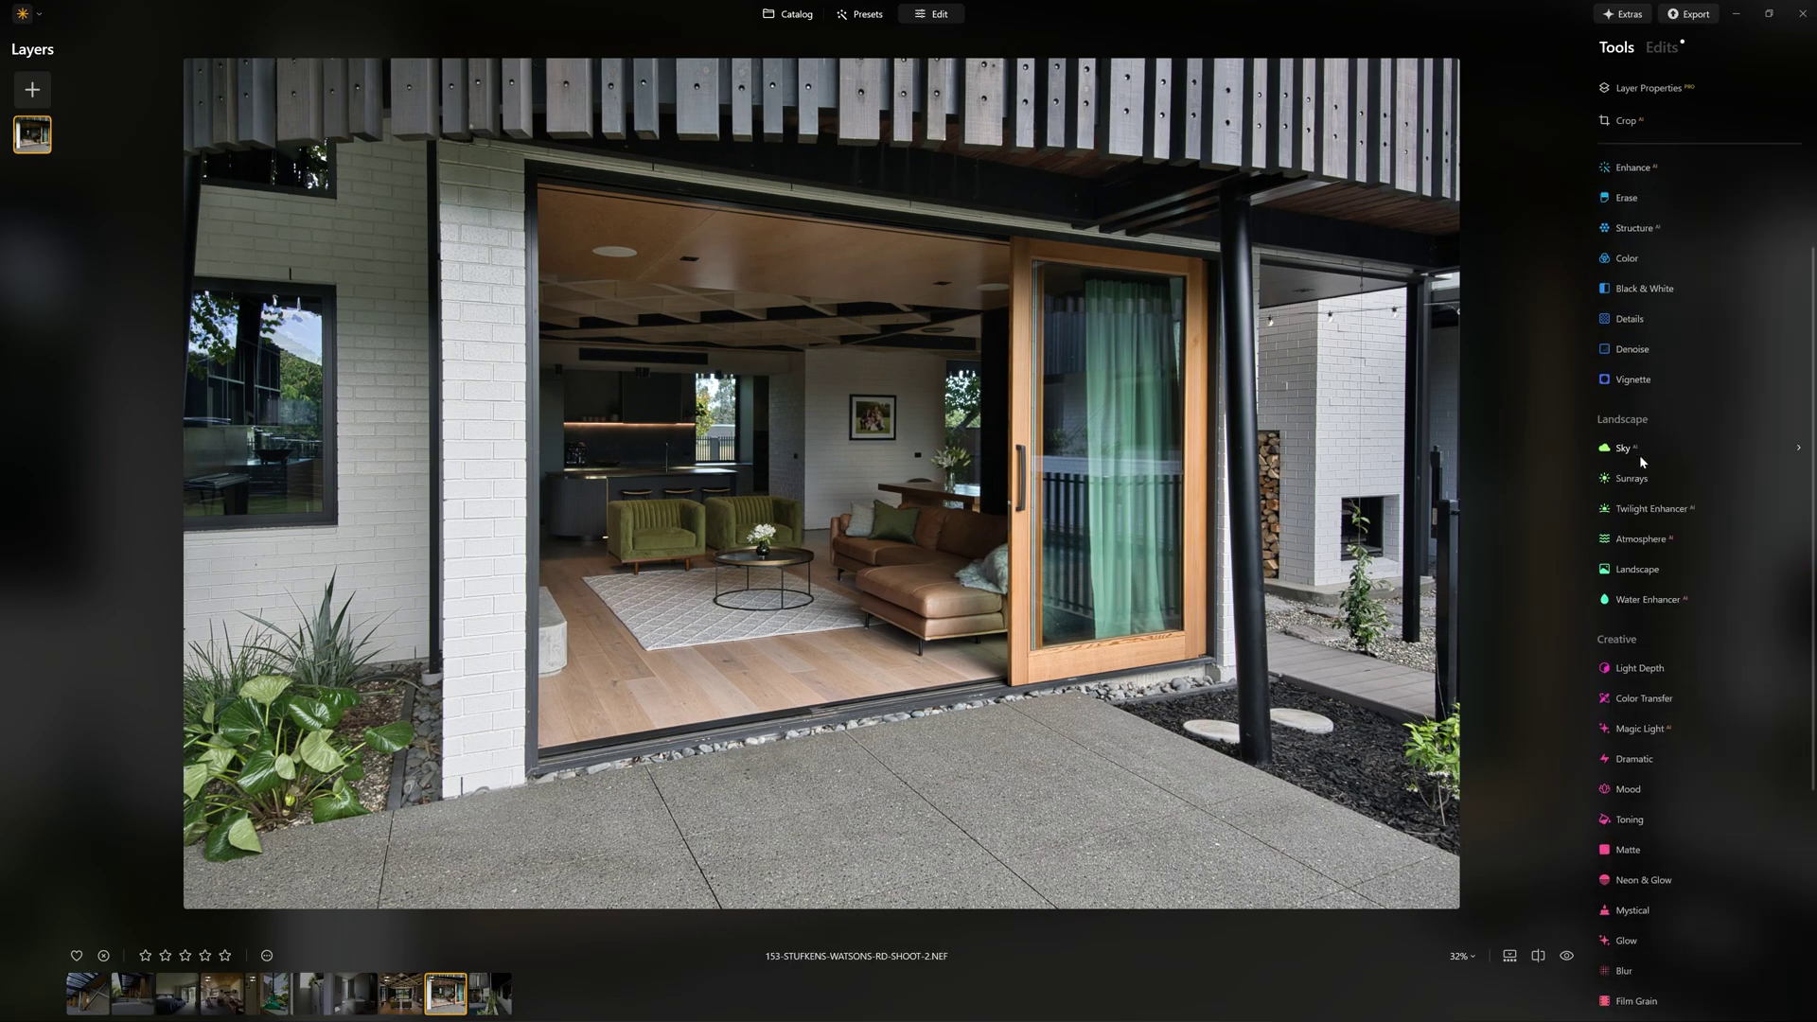
{"action": "scroll", "coordinate": [1639, 455], "scroll_direction": "down", "scroll_amount": 5}
{"action": "left_click", "coordinate": [1647, 497]}
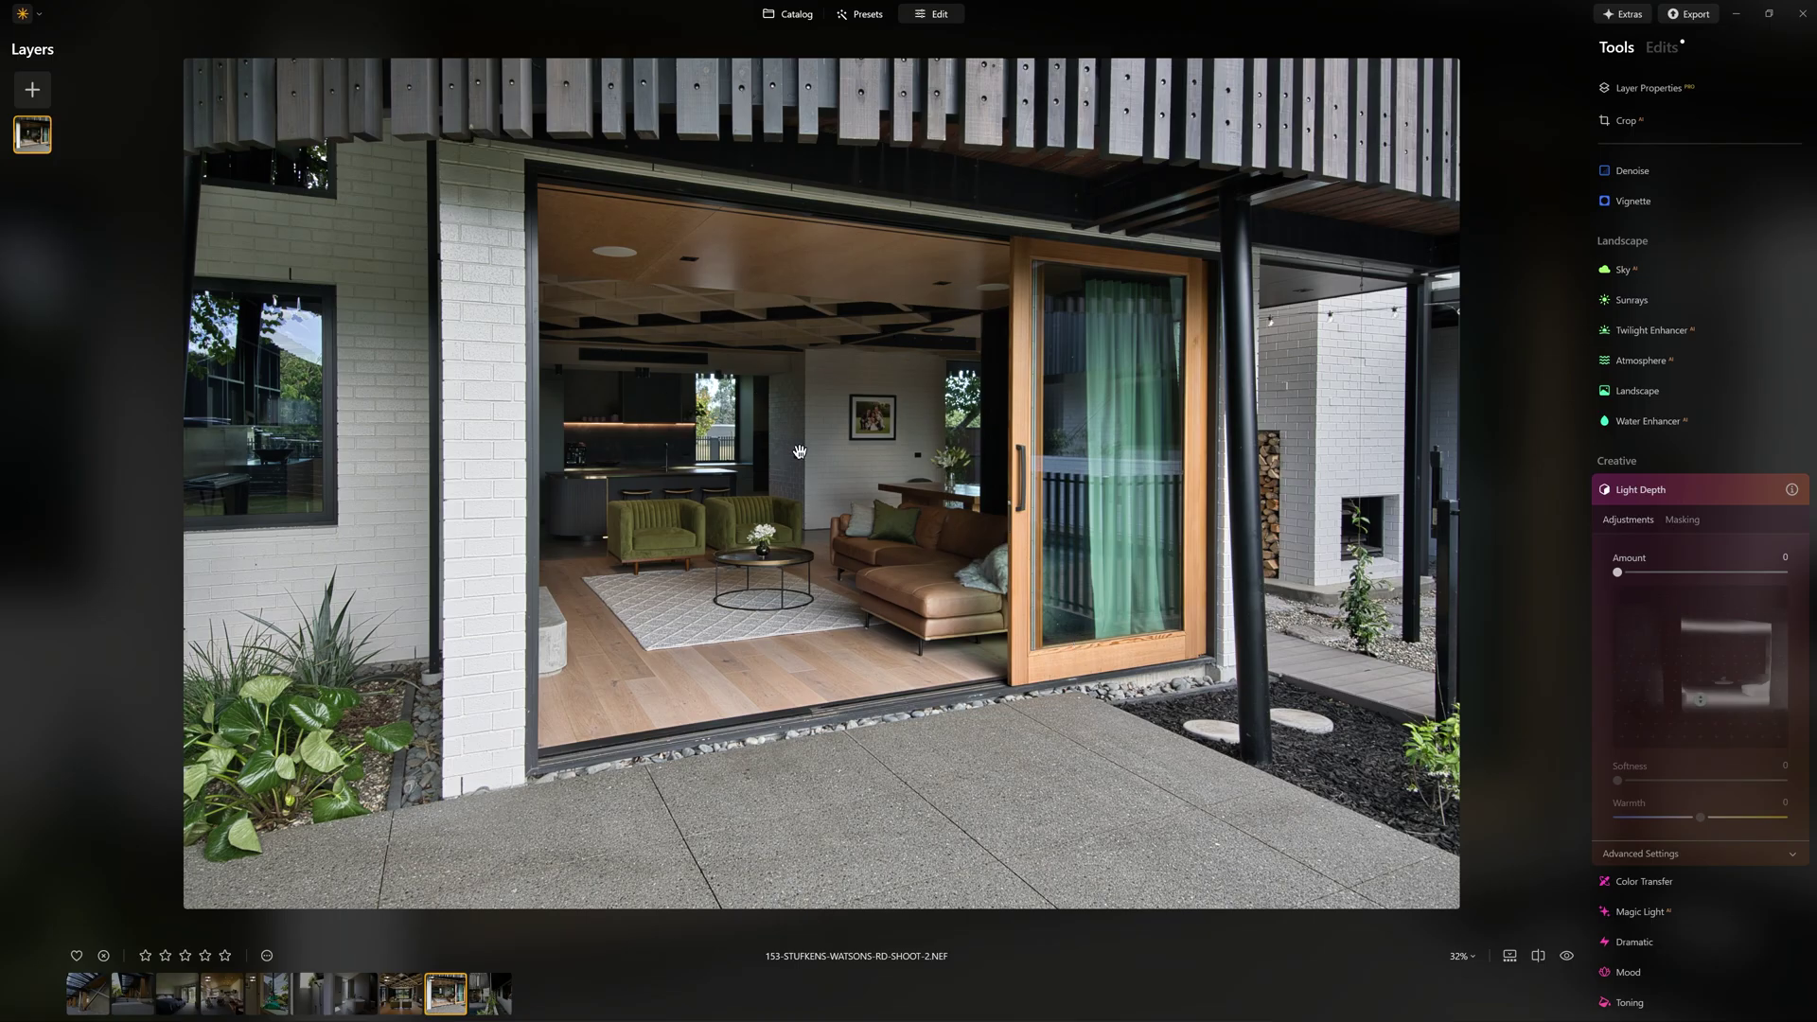
Raise Light Depth to 86, reposition the light, and set Softness to 65
{"action": "left_click_drag", "start_coordinate": [1618, 574], "coordinate": [1691, 578]}
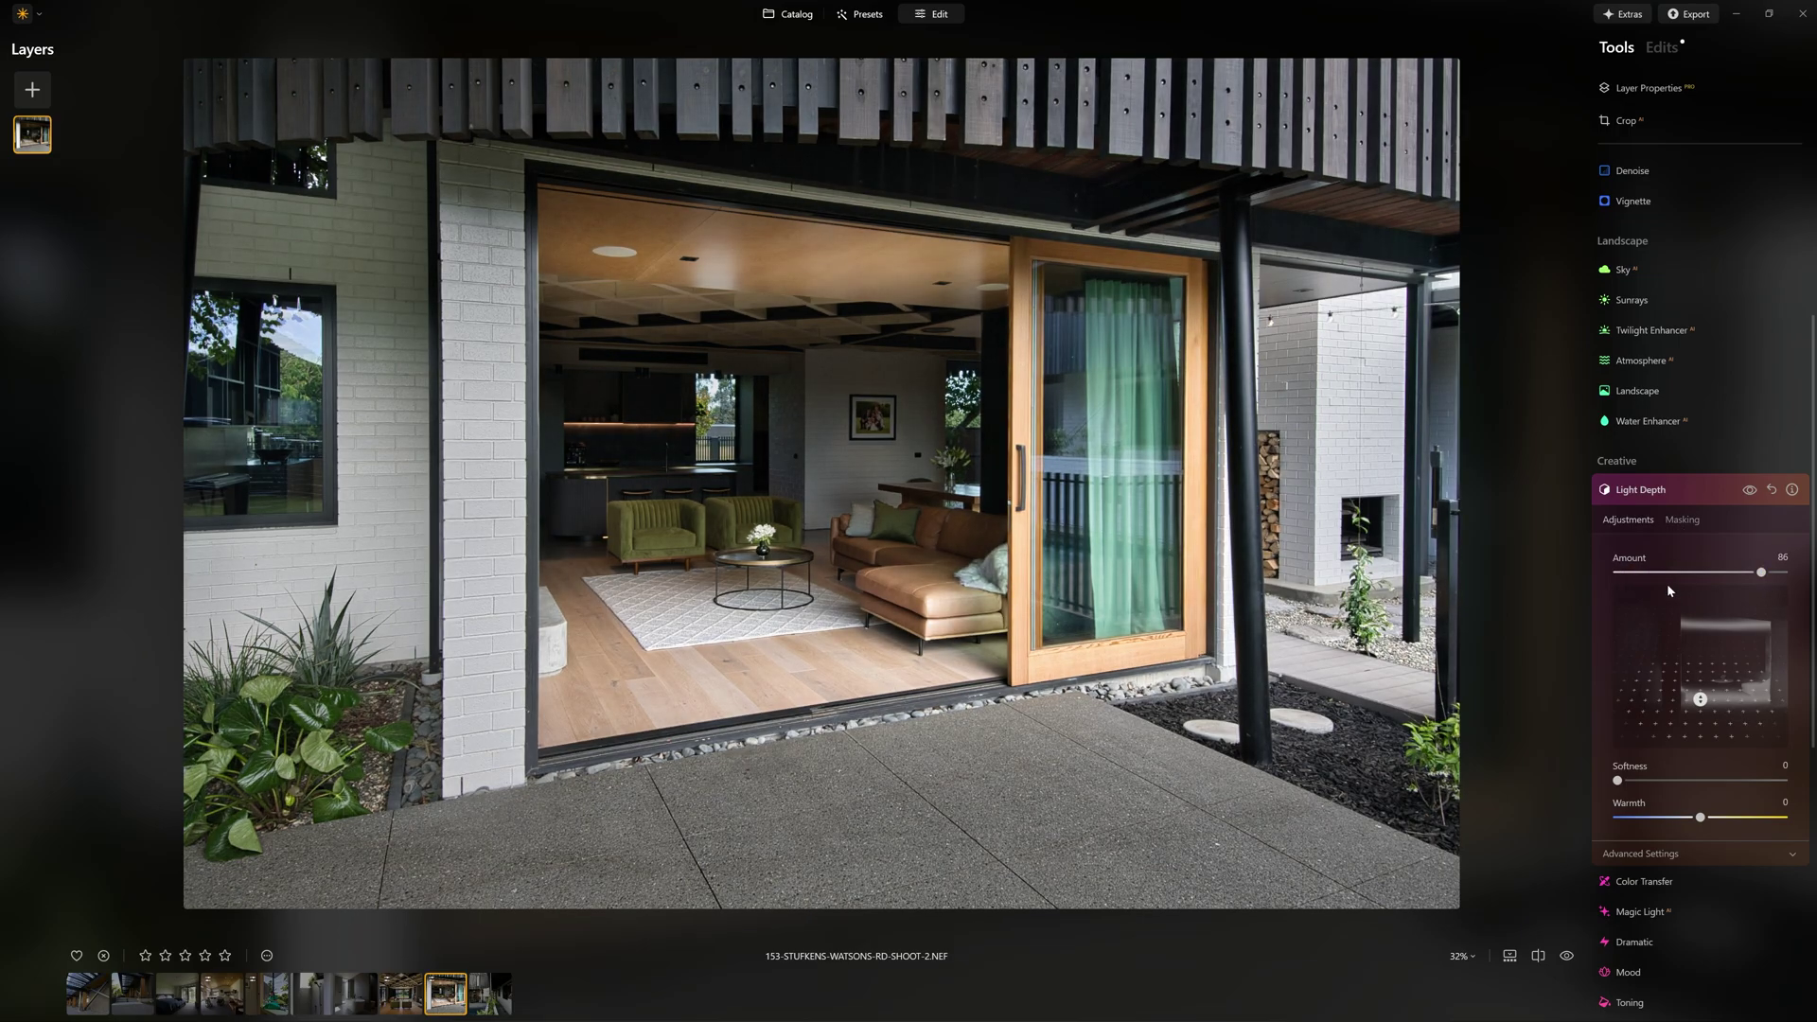
{"action": "left_click_drag", "start_coordinate": [1699, 699], "coordinate": [1701, 618]}
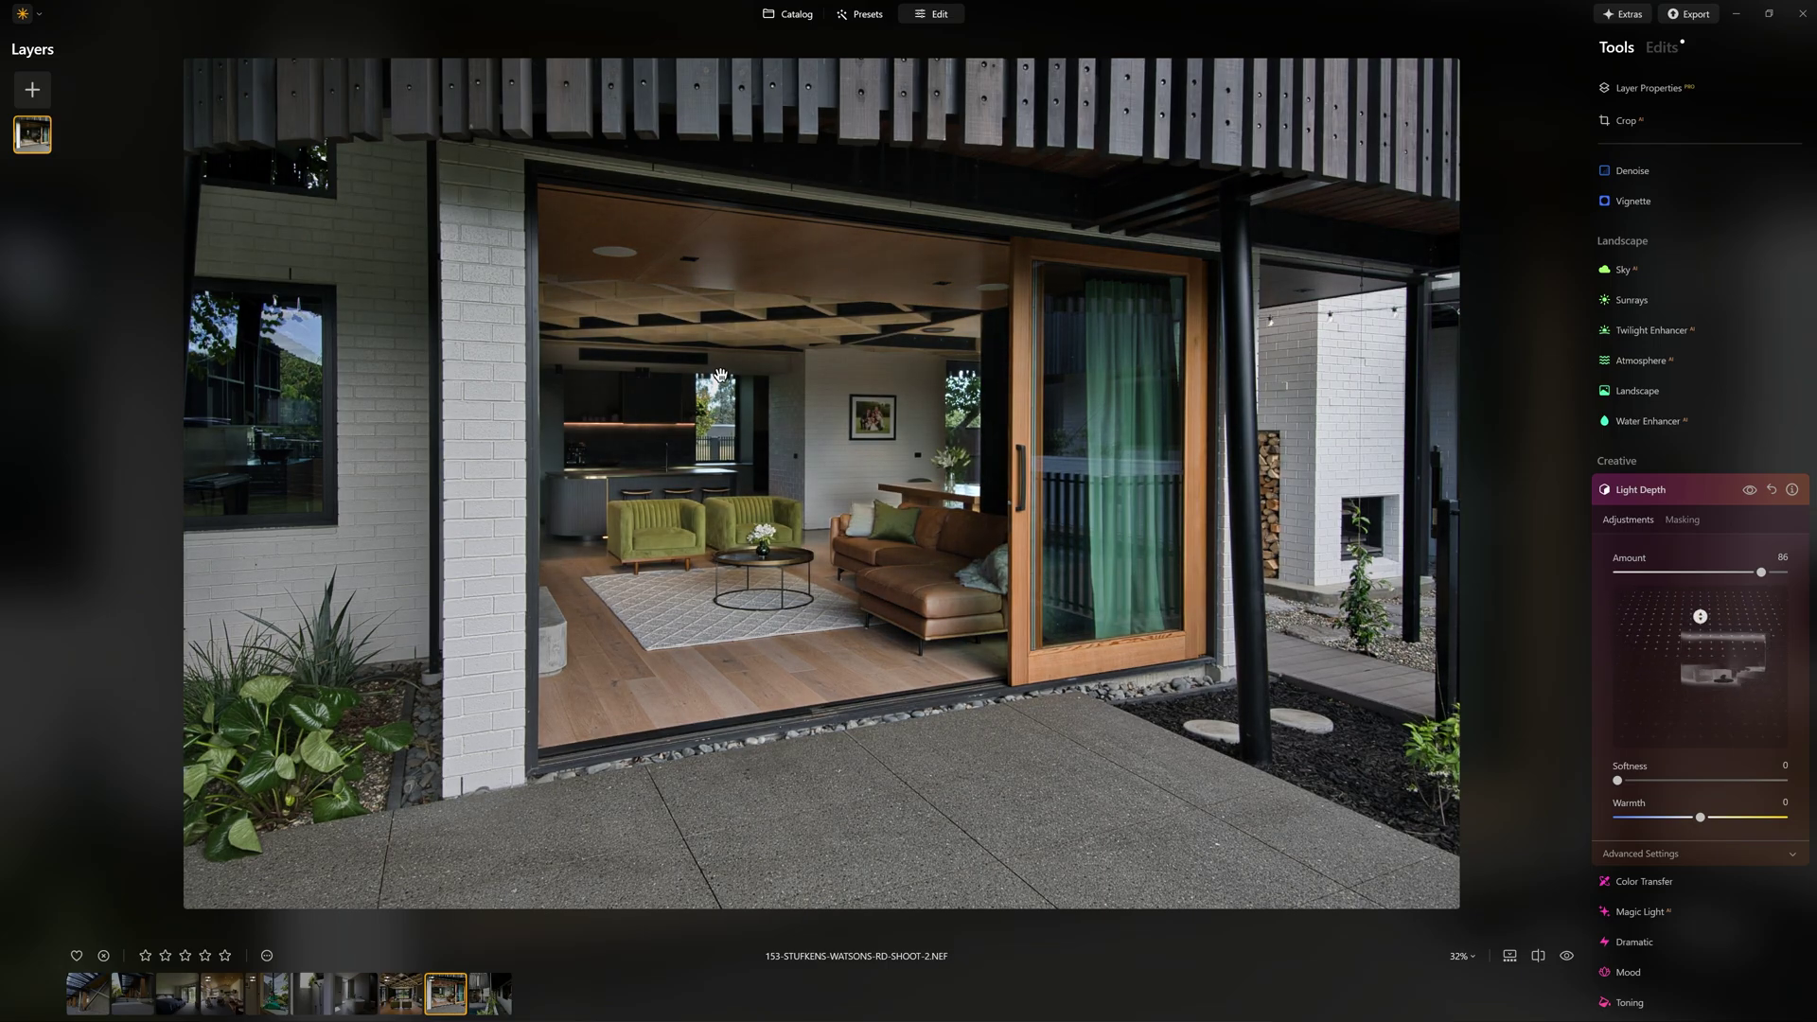
{"action": "left_click_drag", "start_coordinate": [1620, 781], "coordinate": [1674, 784]}
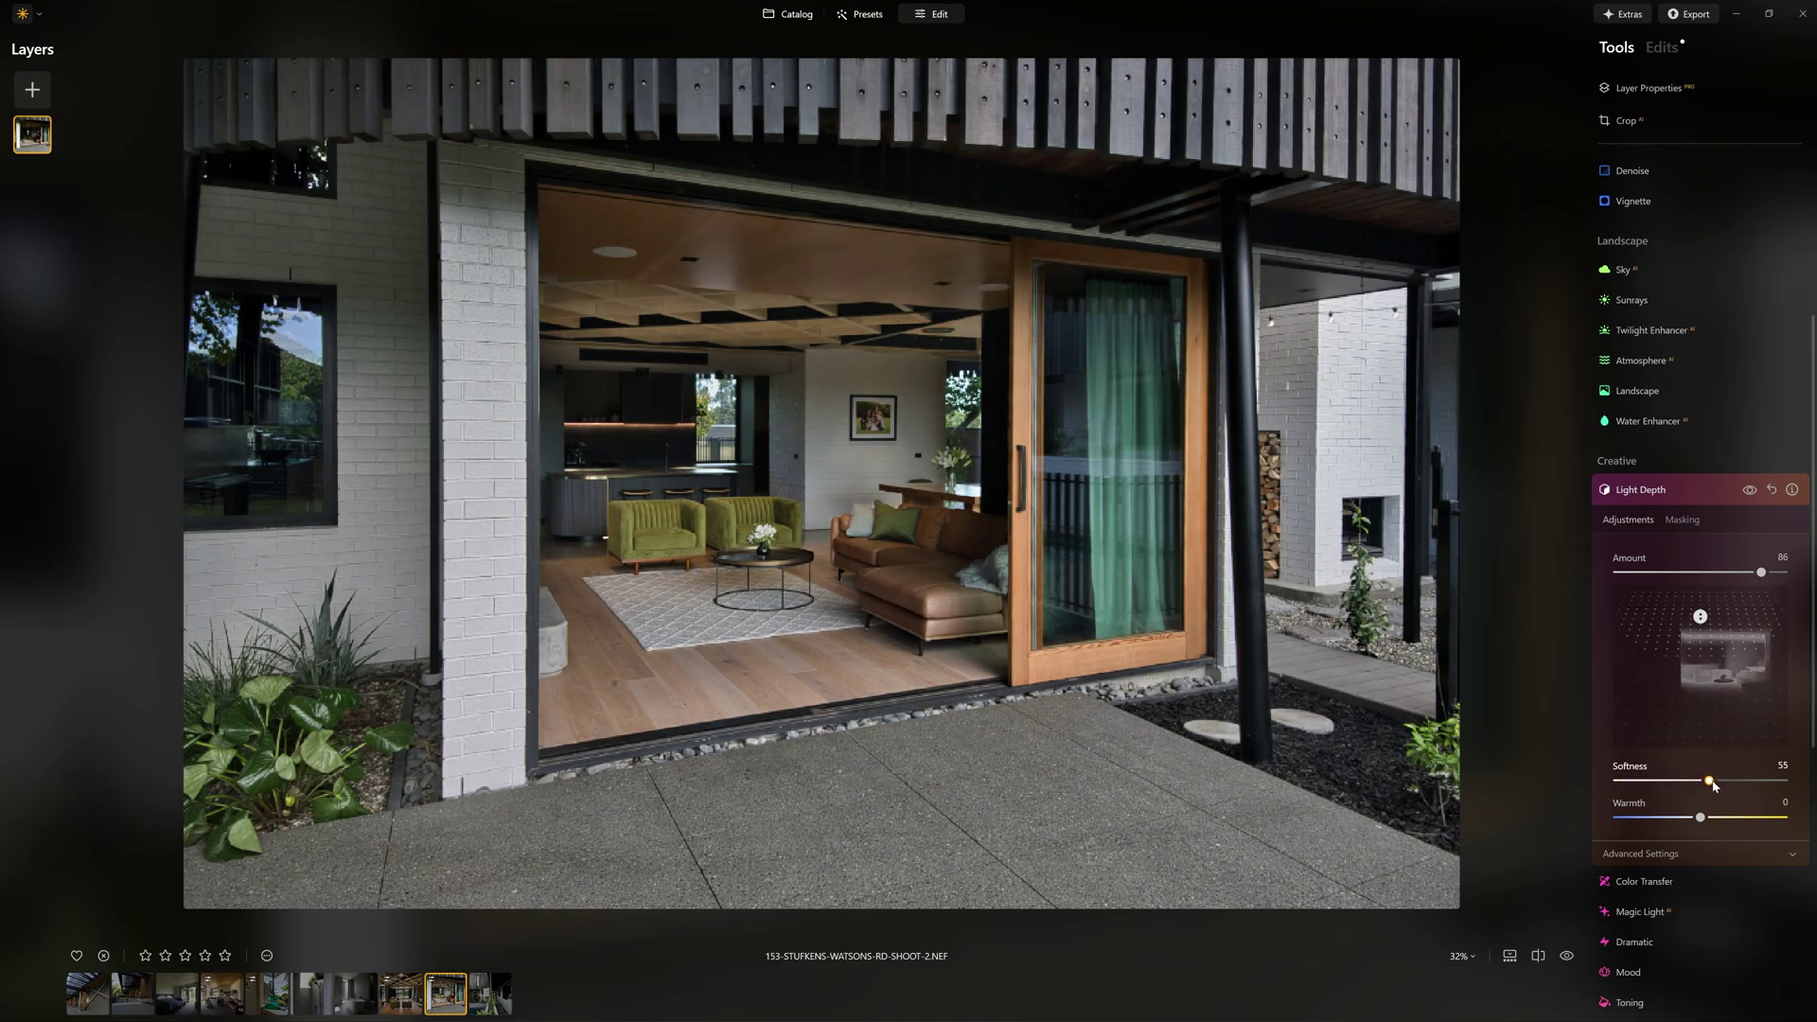
{"action": "scroll", "coordinate": [1716, 754], "scroll_direction": "down", "scroll_amount": 3}
Set Brightness Near to -65 and Brightness Far to 49, then toggle the effect to compare
{"action": "left_click", "coordinate": [1679, 687]}
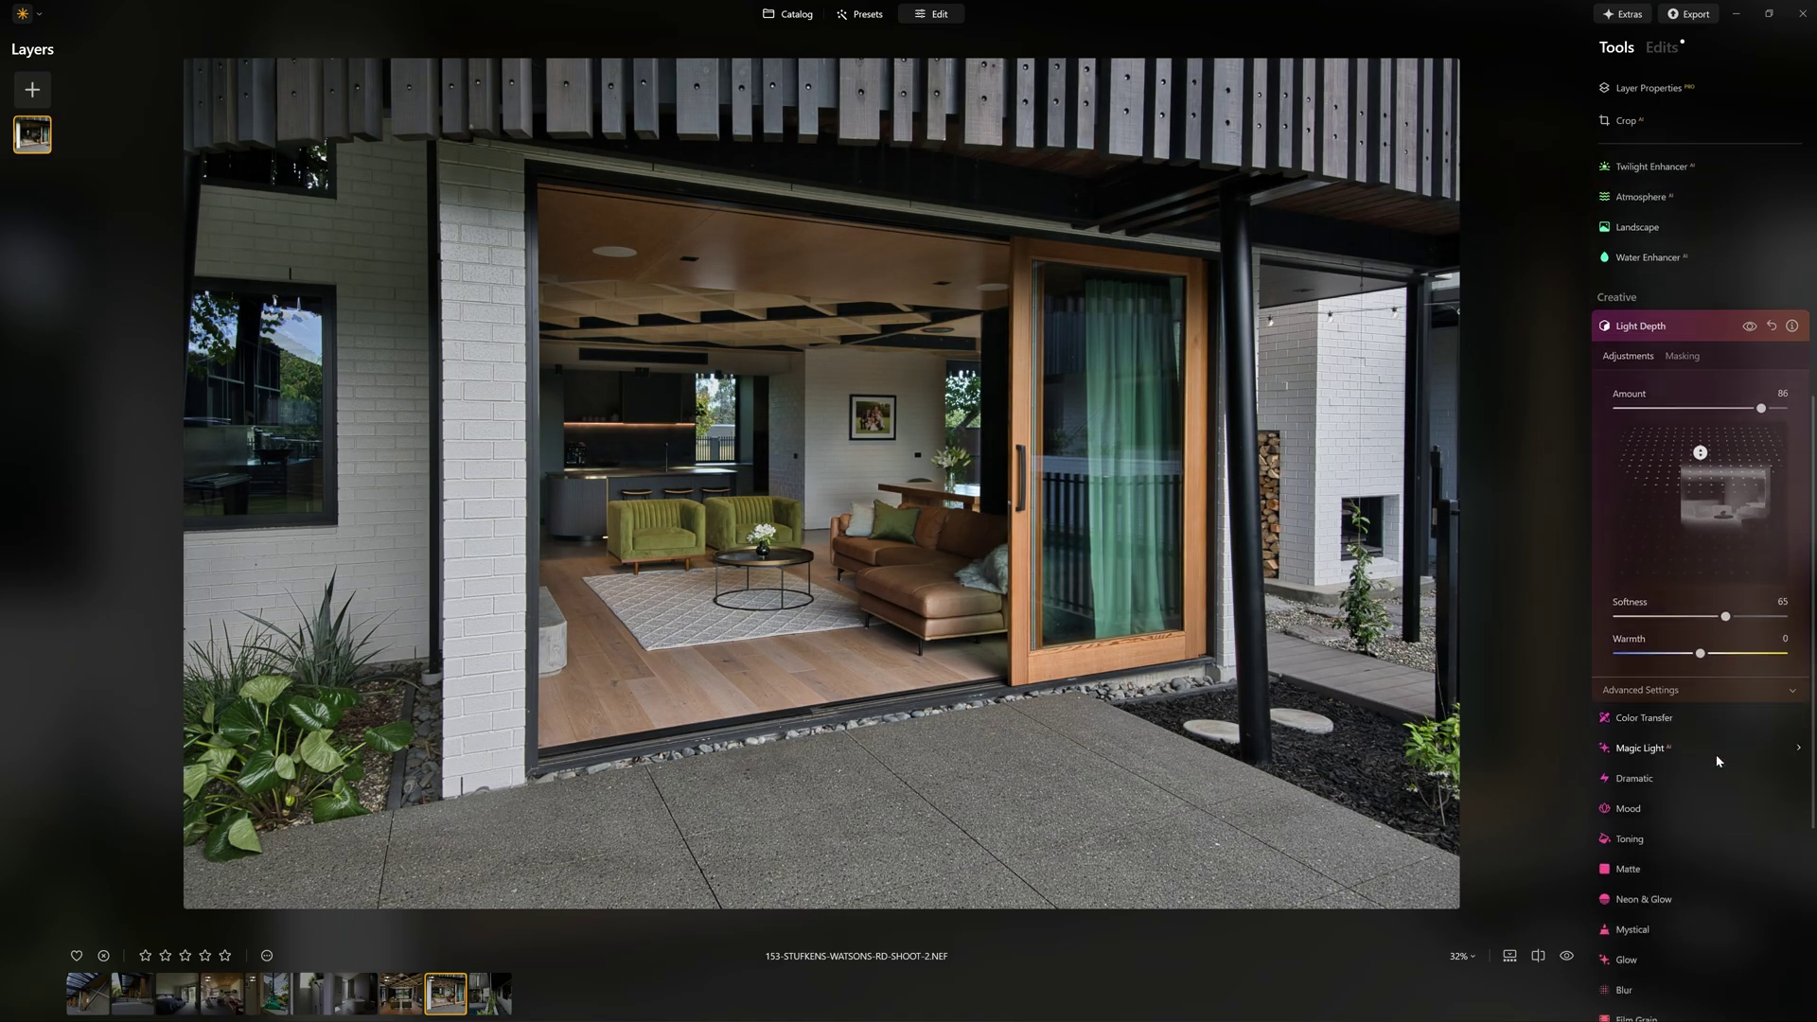
{"action": "scroll", "coordinate": [1675, 681], "scroll_direction": "down", "scroll_amount": 2}
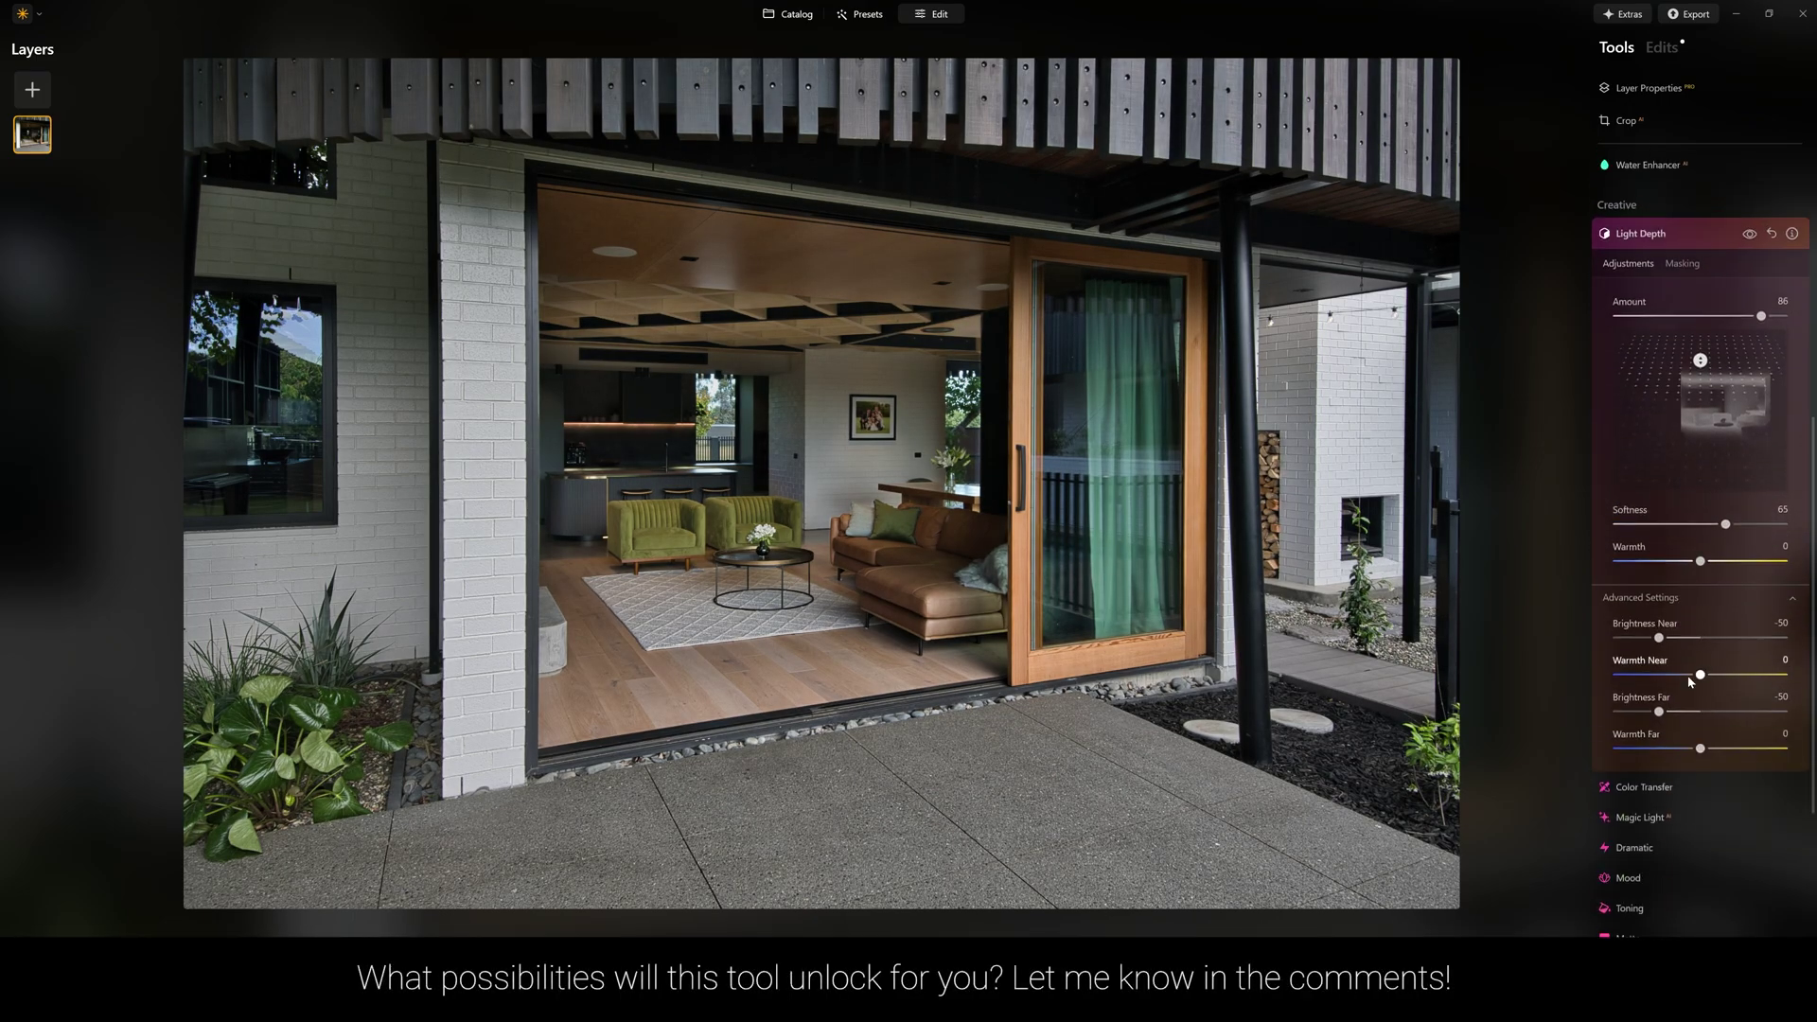
{"action": "left_click_drag", "start_coordinate": [1660, 643], "coordinate": [1648, 642]}
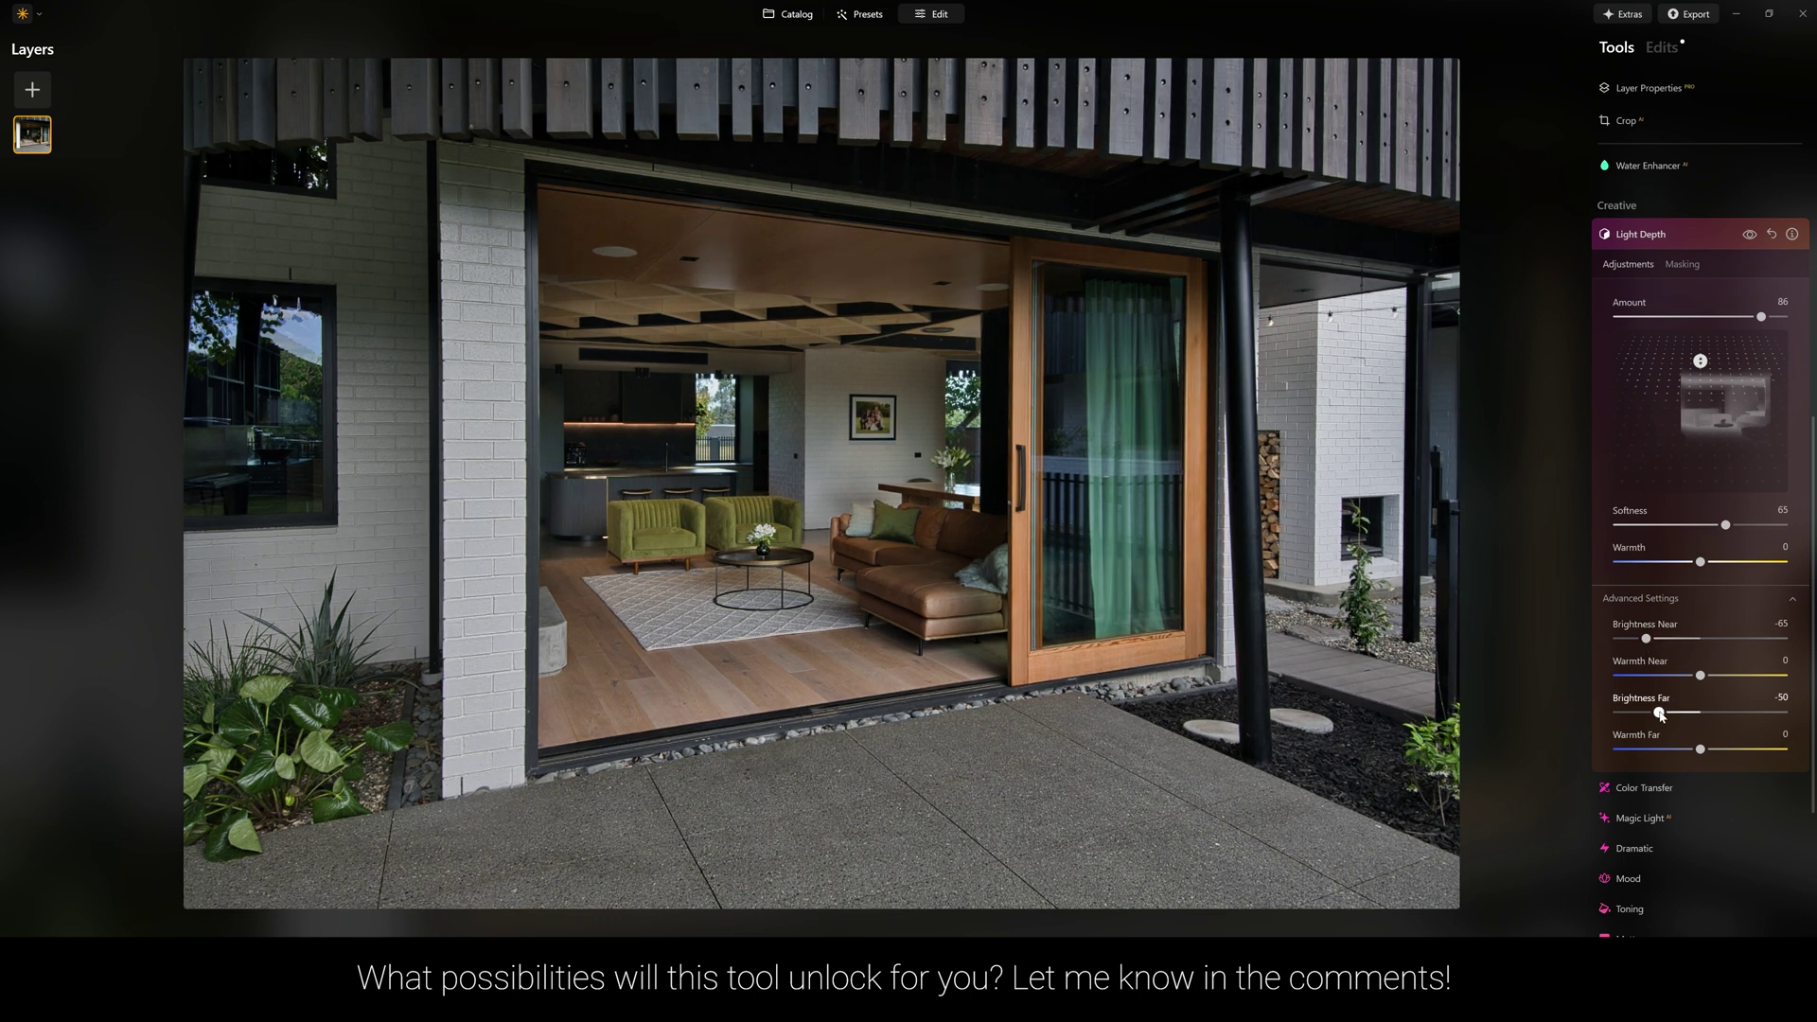
{"action": "left_click_drag", "start_coordinate": [1660, 713], "coordinate": [1747, 714]}
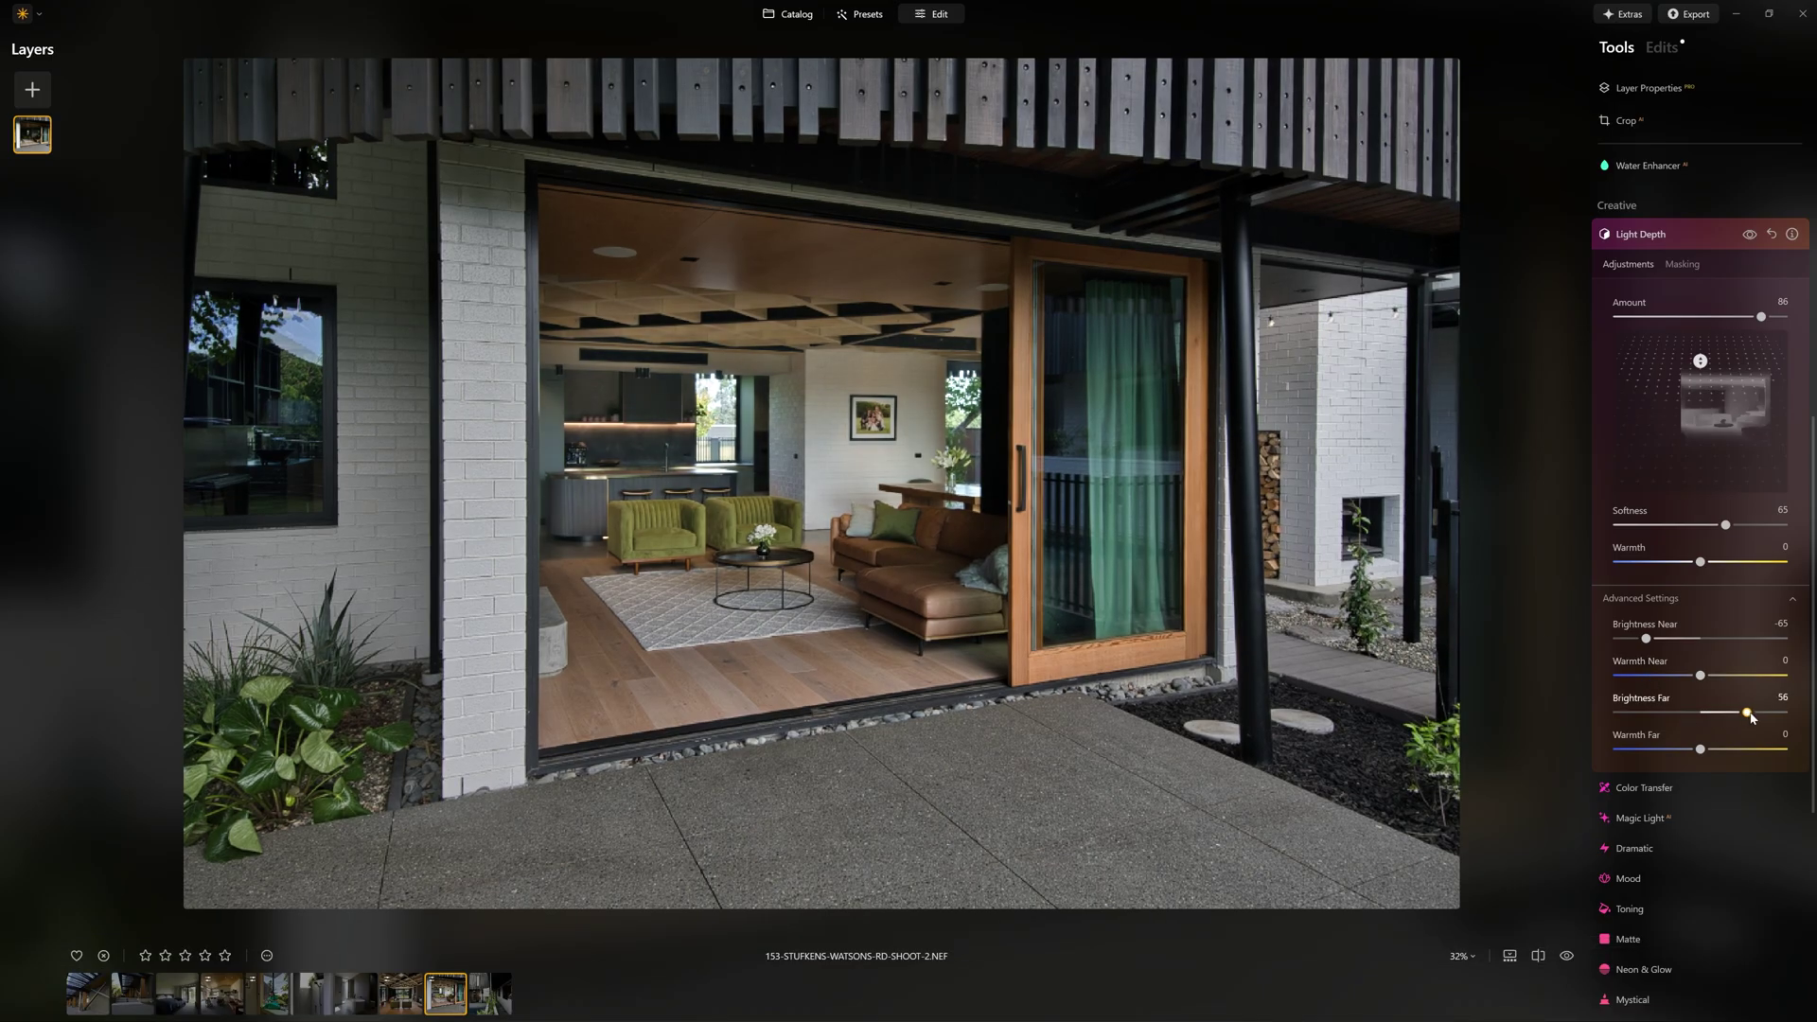
{"action": "left_click", "coordinate": [1747, 236]}
{"action": "left_click", "coordinate": [1748, 235]}
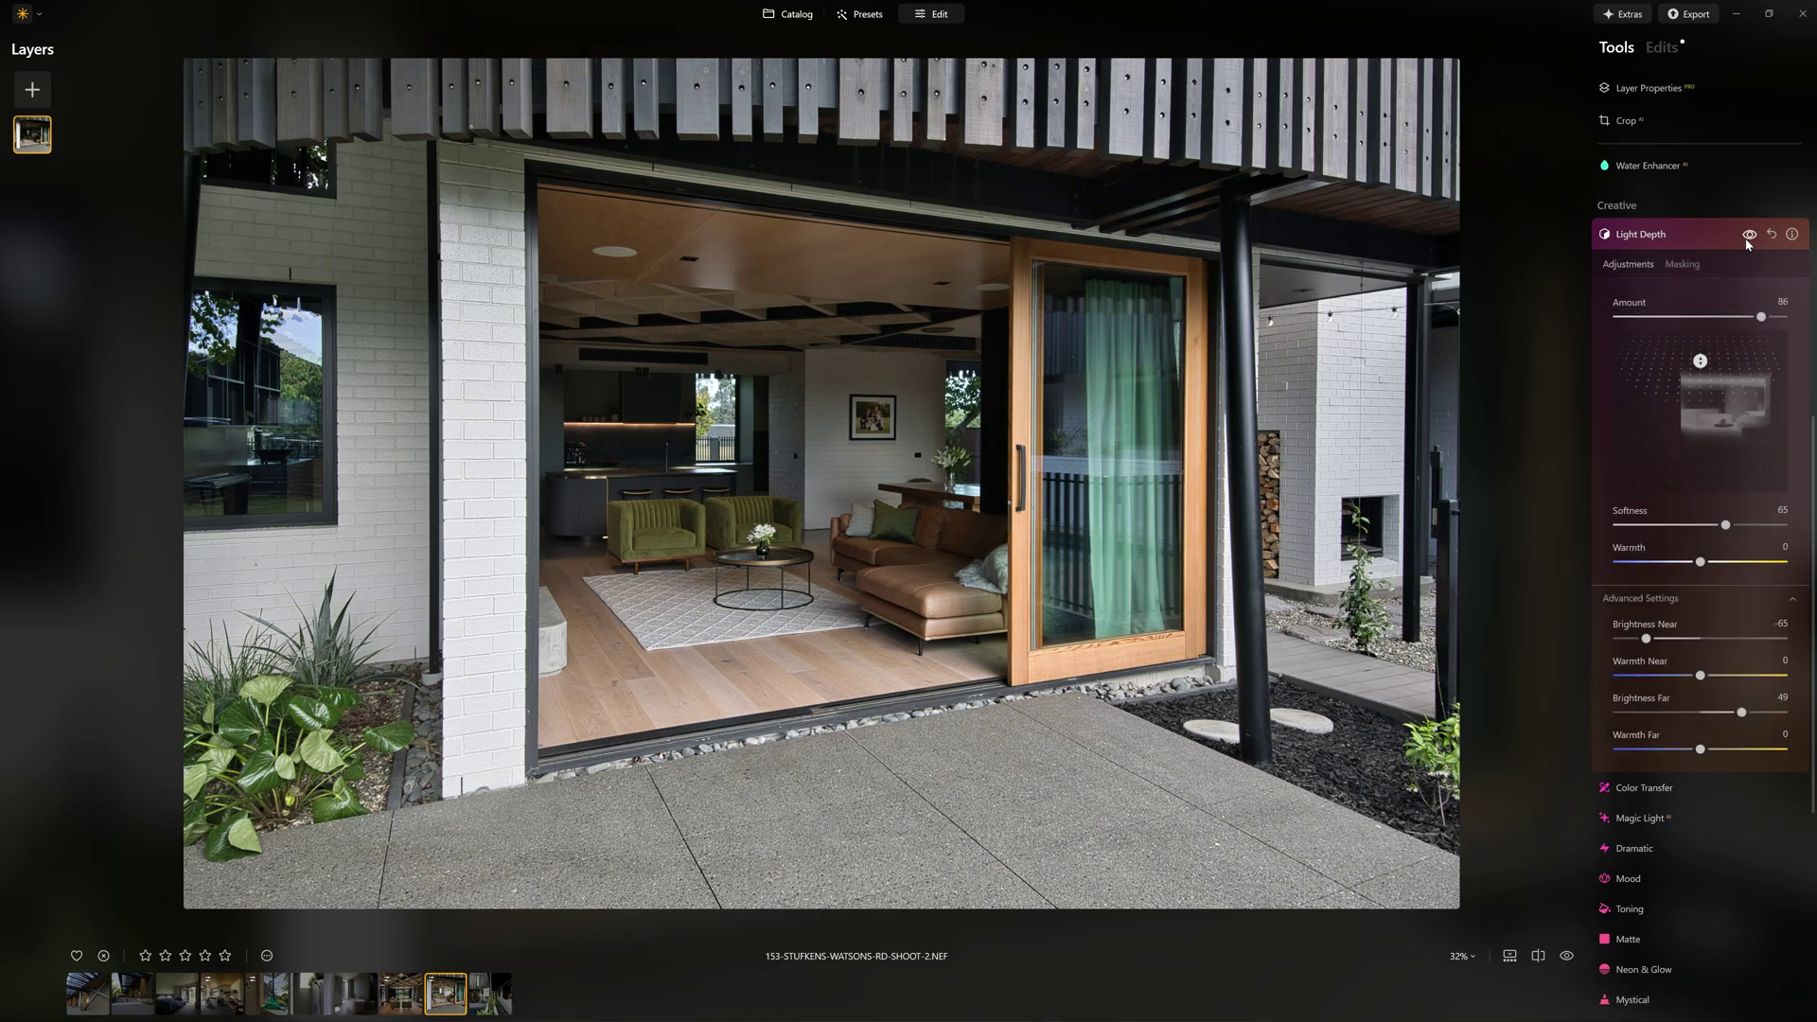
{"action": "left_click", "coordinate": [1747, 237]}
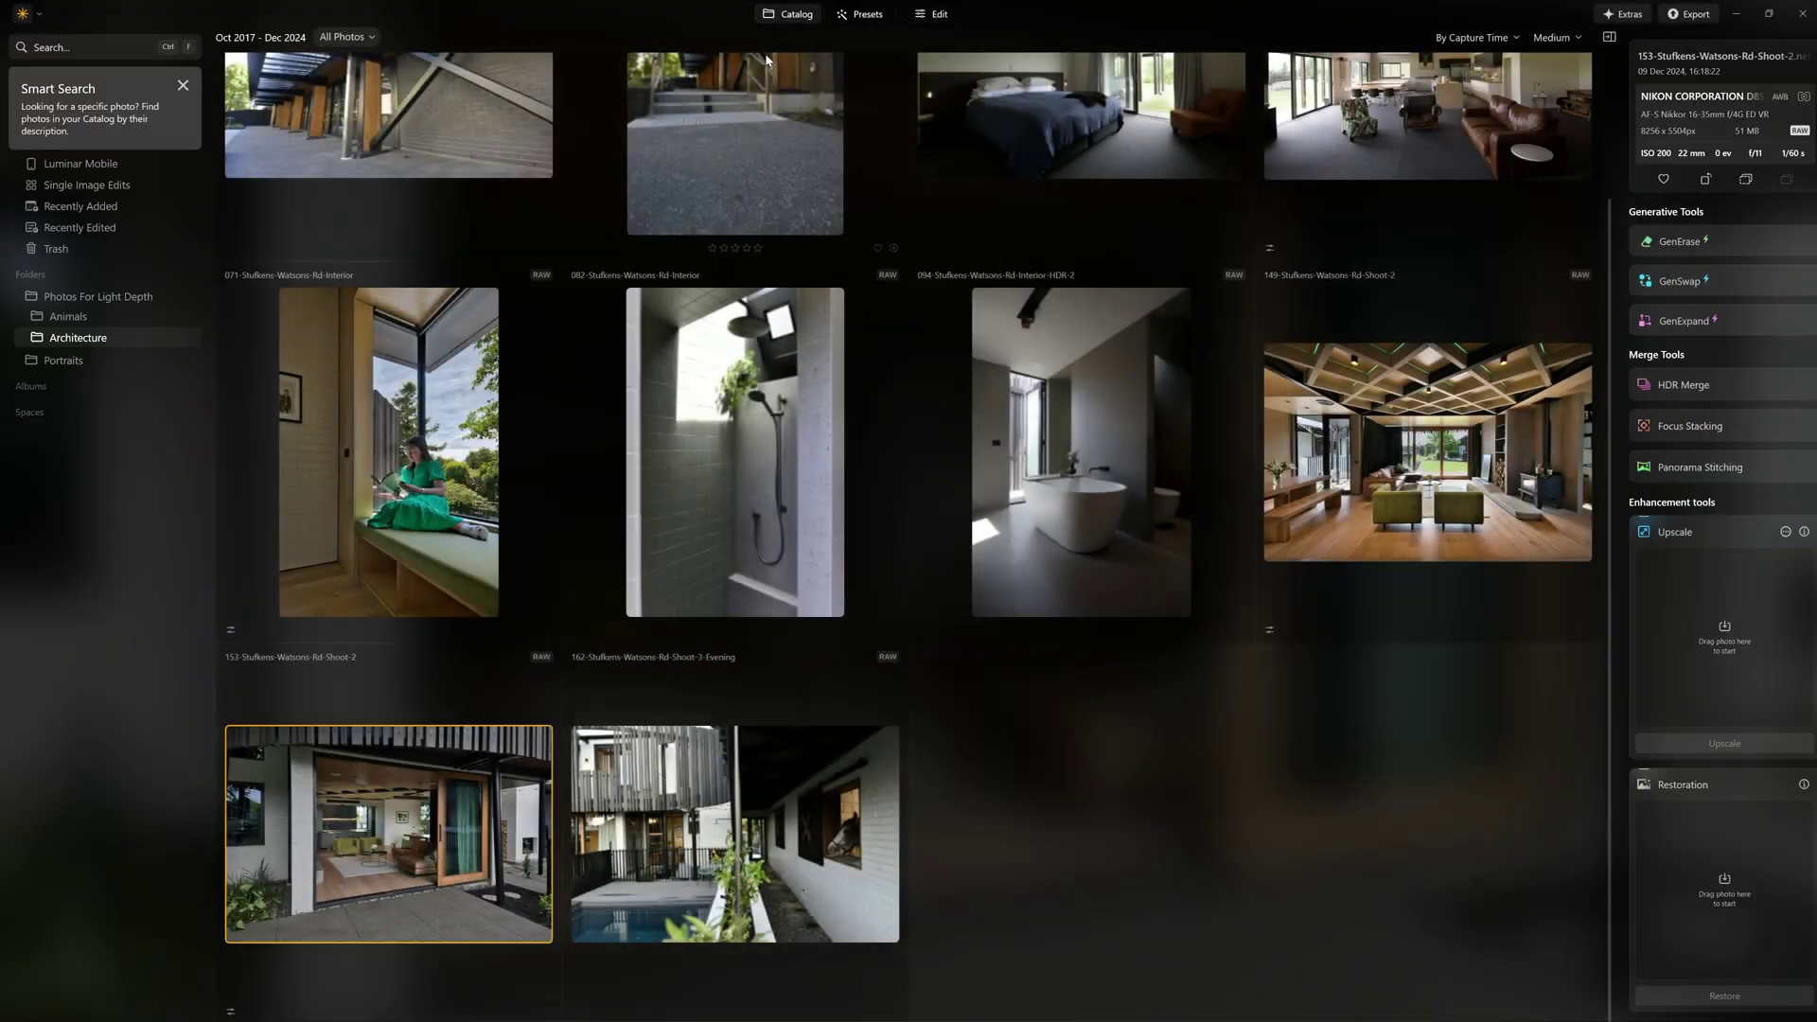
Open the pearl-collar portrait from the Portraits folder in Edit, with Light Depth showing
{"action": "left_click", "coordinate": [39, 358]}
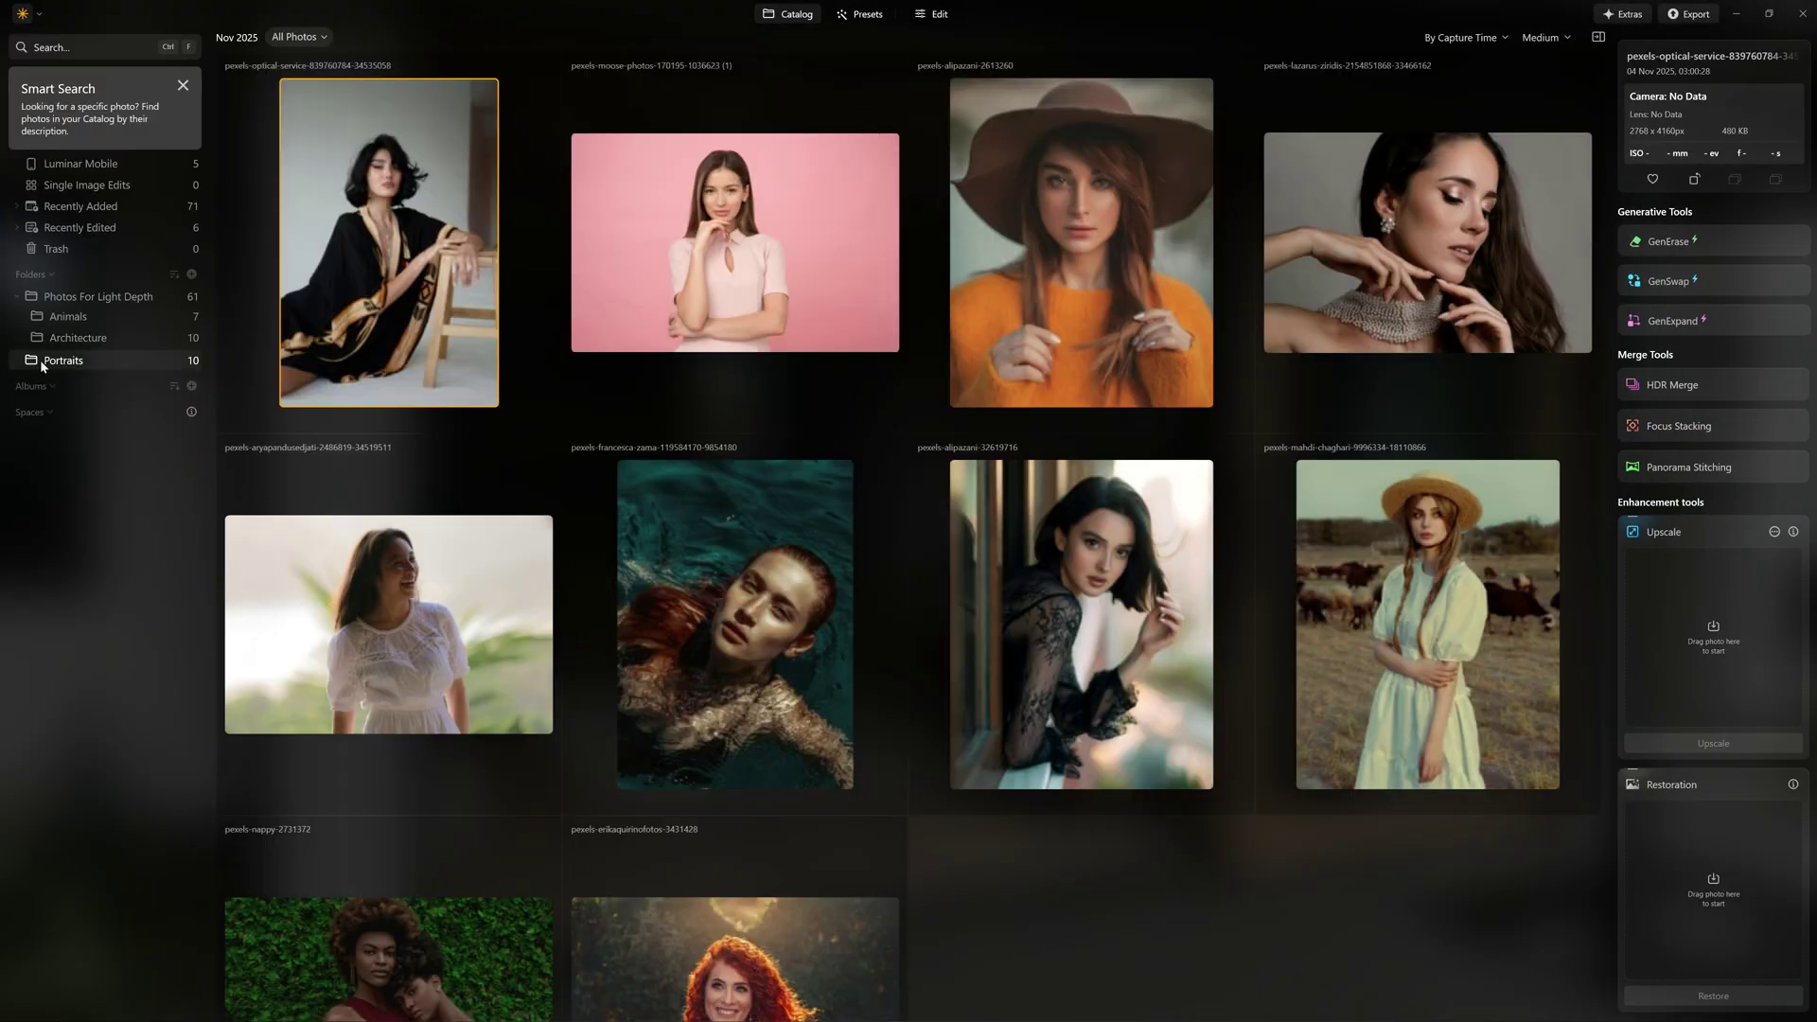
{"action": "mouse_move", "coordinate": [734, 243]}
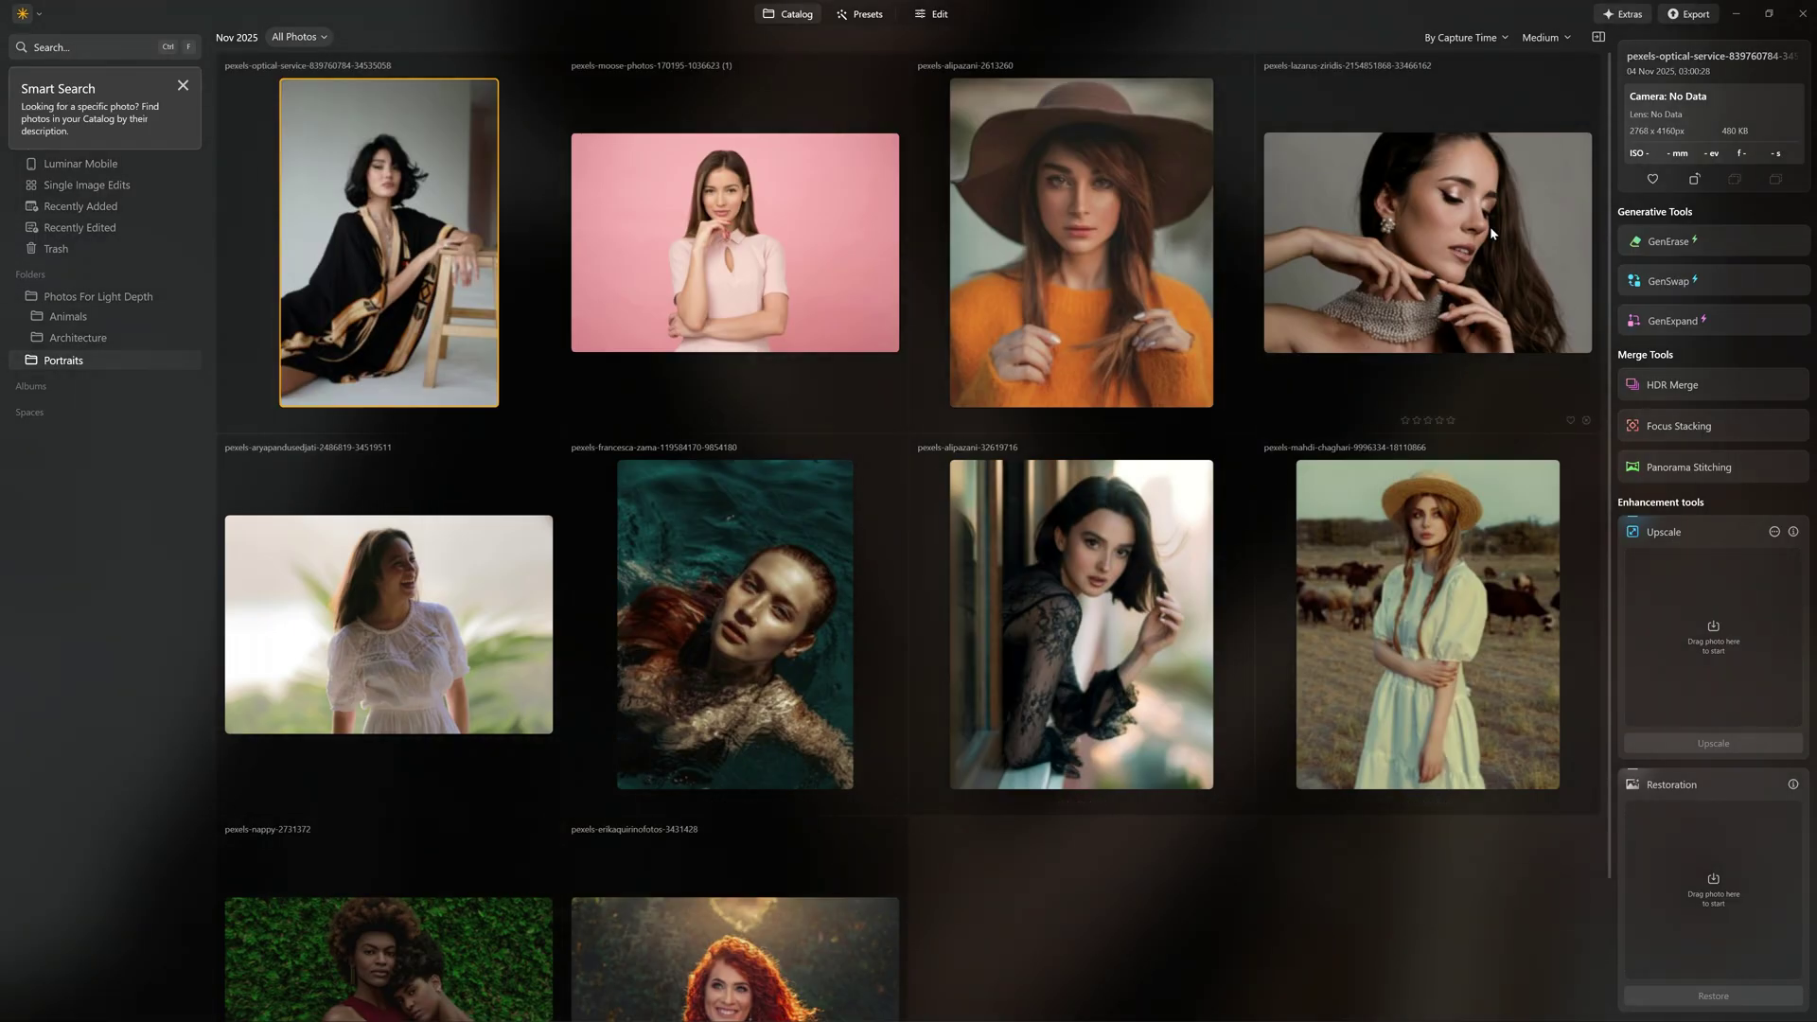
{"action": "double_click", "coordinate": [1489, 225]}
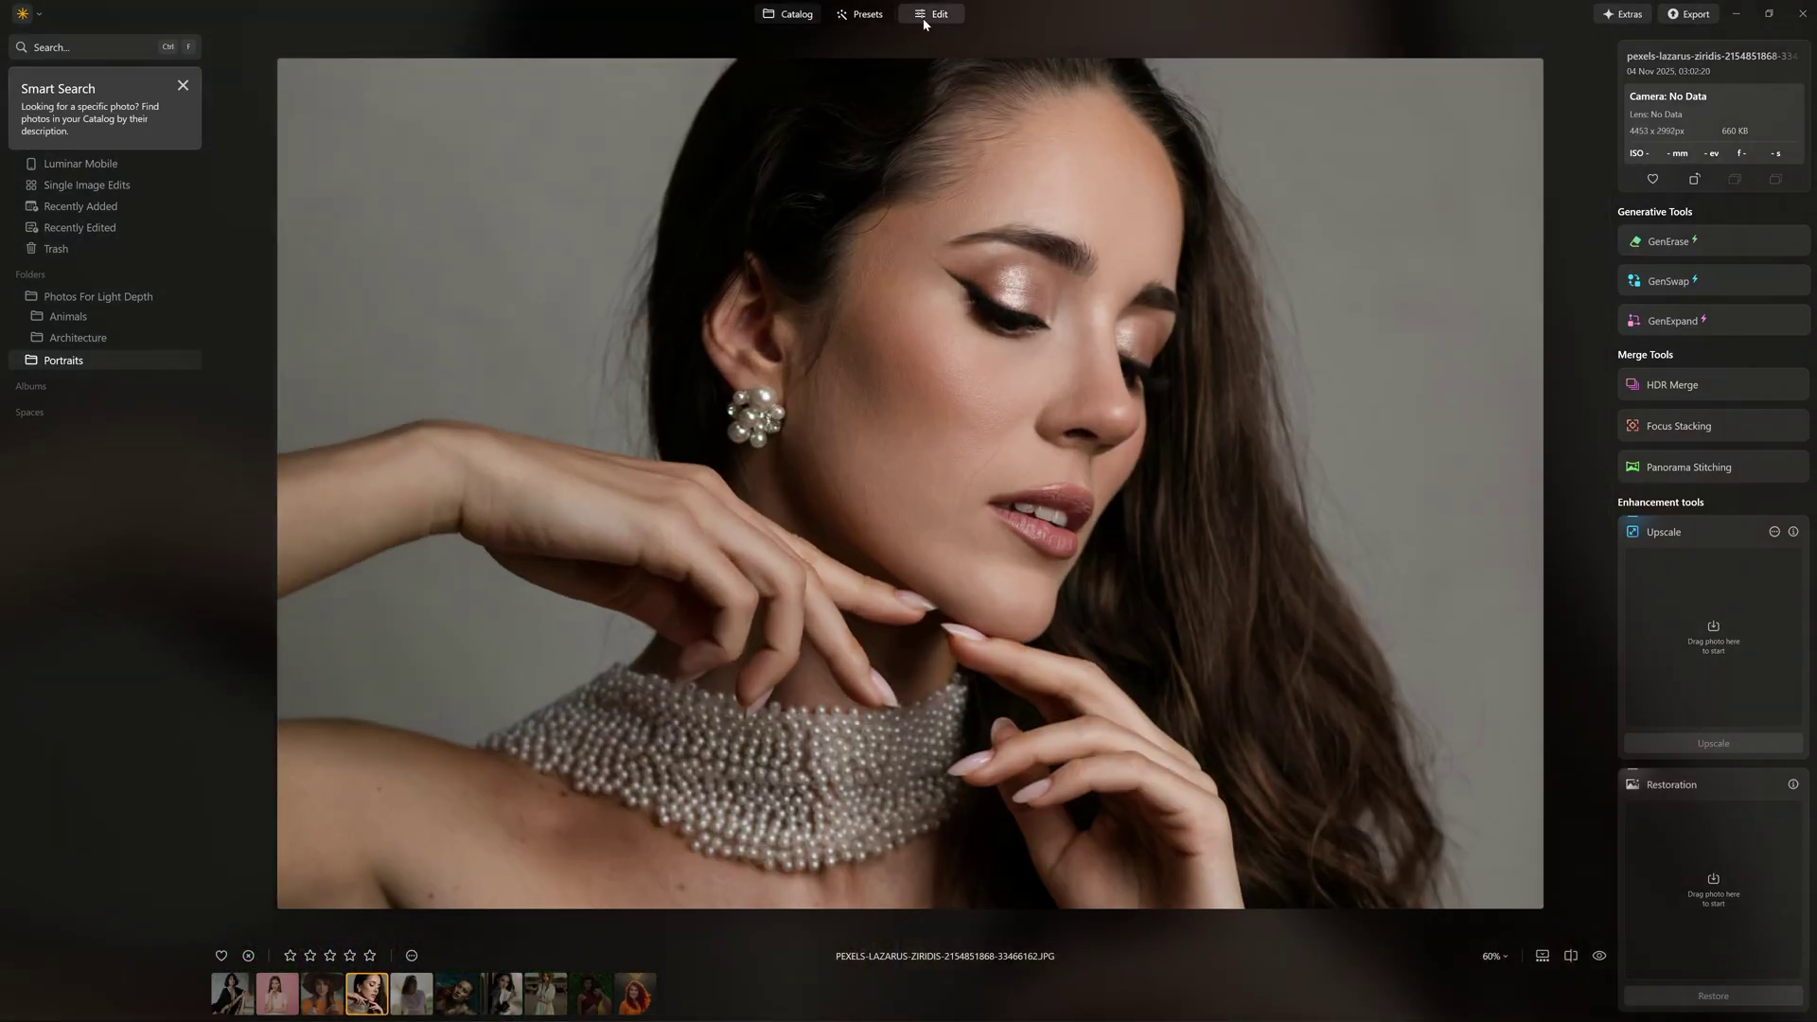
{"action": "left_click", "coordinate": [925, 23]}
{"action": "scroll", "coordinate": [1586, 437], "scroll_direction": "down", "scroll_amount": 3}
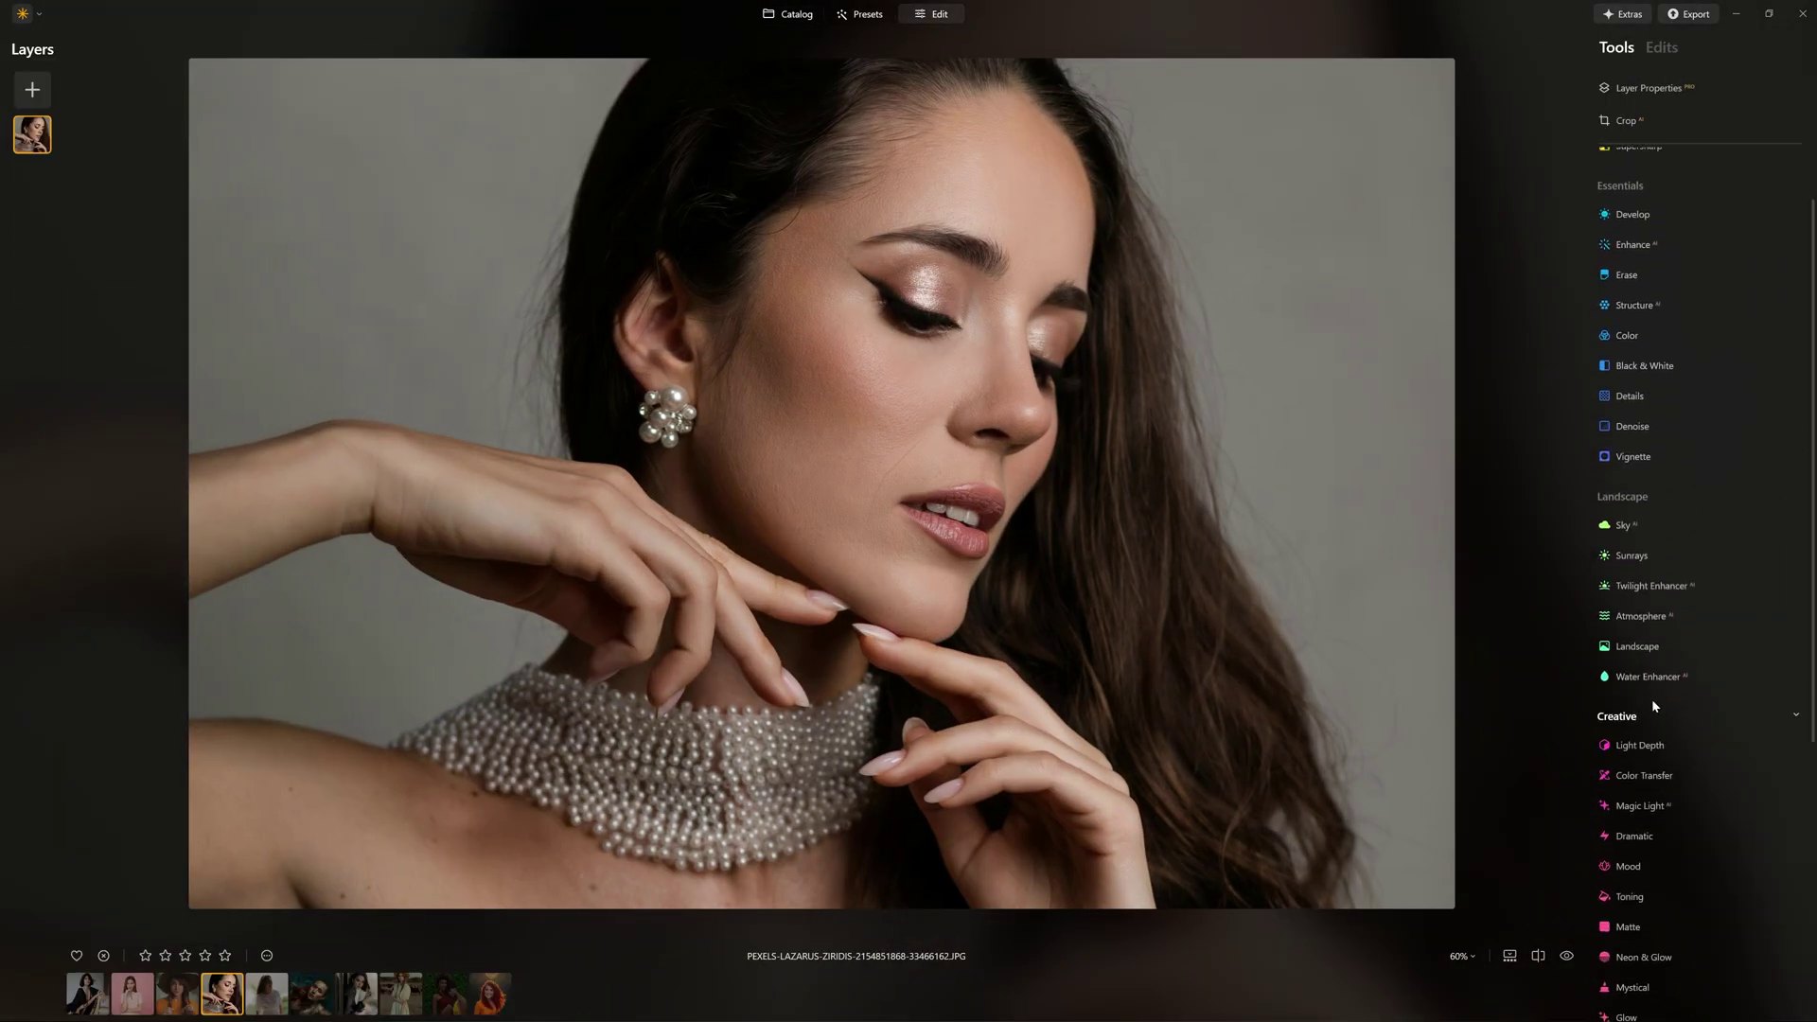
{"action": "left_click", "coordinate": [1633, 747]}
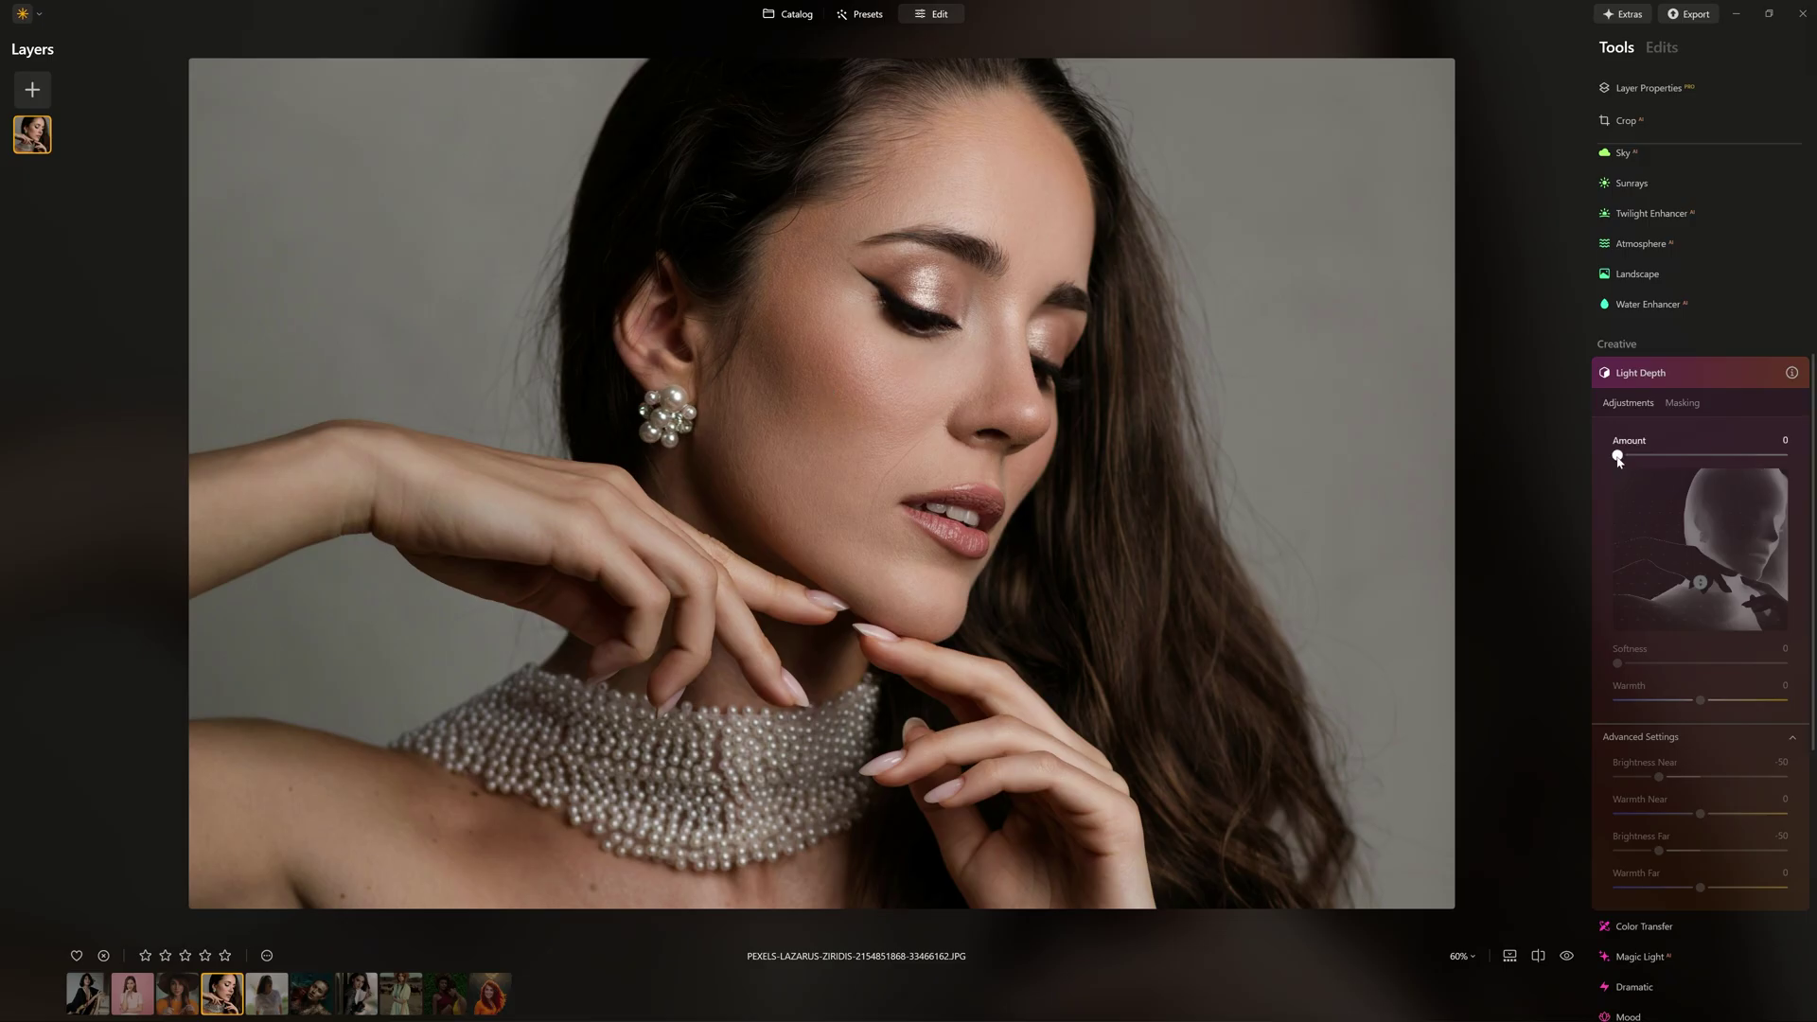
Set Light Depth Amount to 60 and Softness to 48, briefly checking the Masking tab
{"action": "mouse_move", "coordinate": [1616, 455]}
{"action": "left_mouse_down"}
{"action": "mouse_move", "coordinate": [1799, 470]}
{"action": "mouse_move", "coordinate": [1720, 470]}
{"action": "left_mouse_up"}
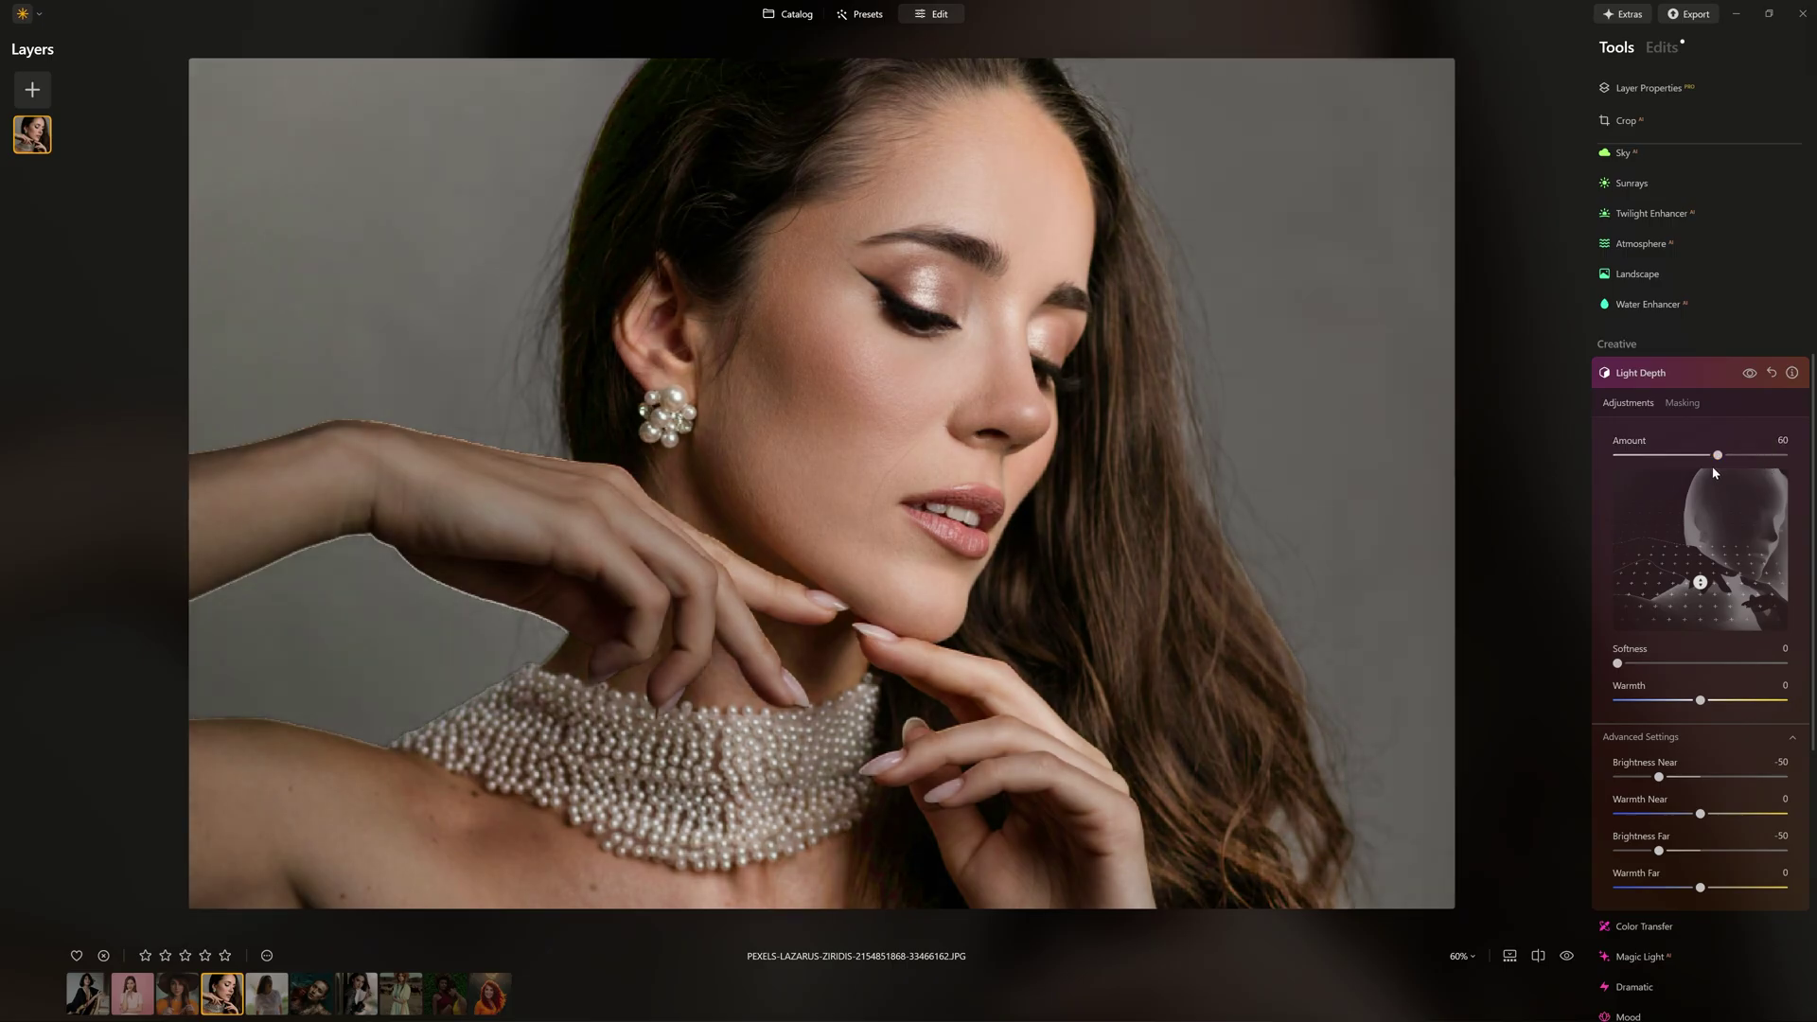
{"action": "left_click_drag", "start_coordinate": [1625, 667], "coordinate": [1671, 671]}
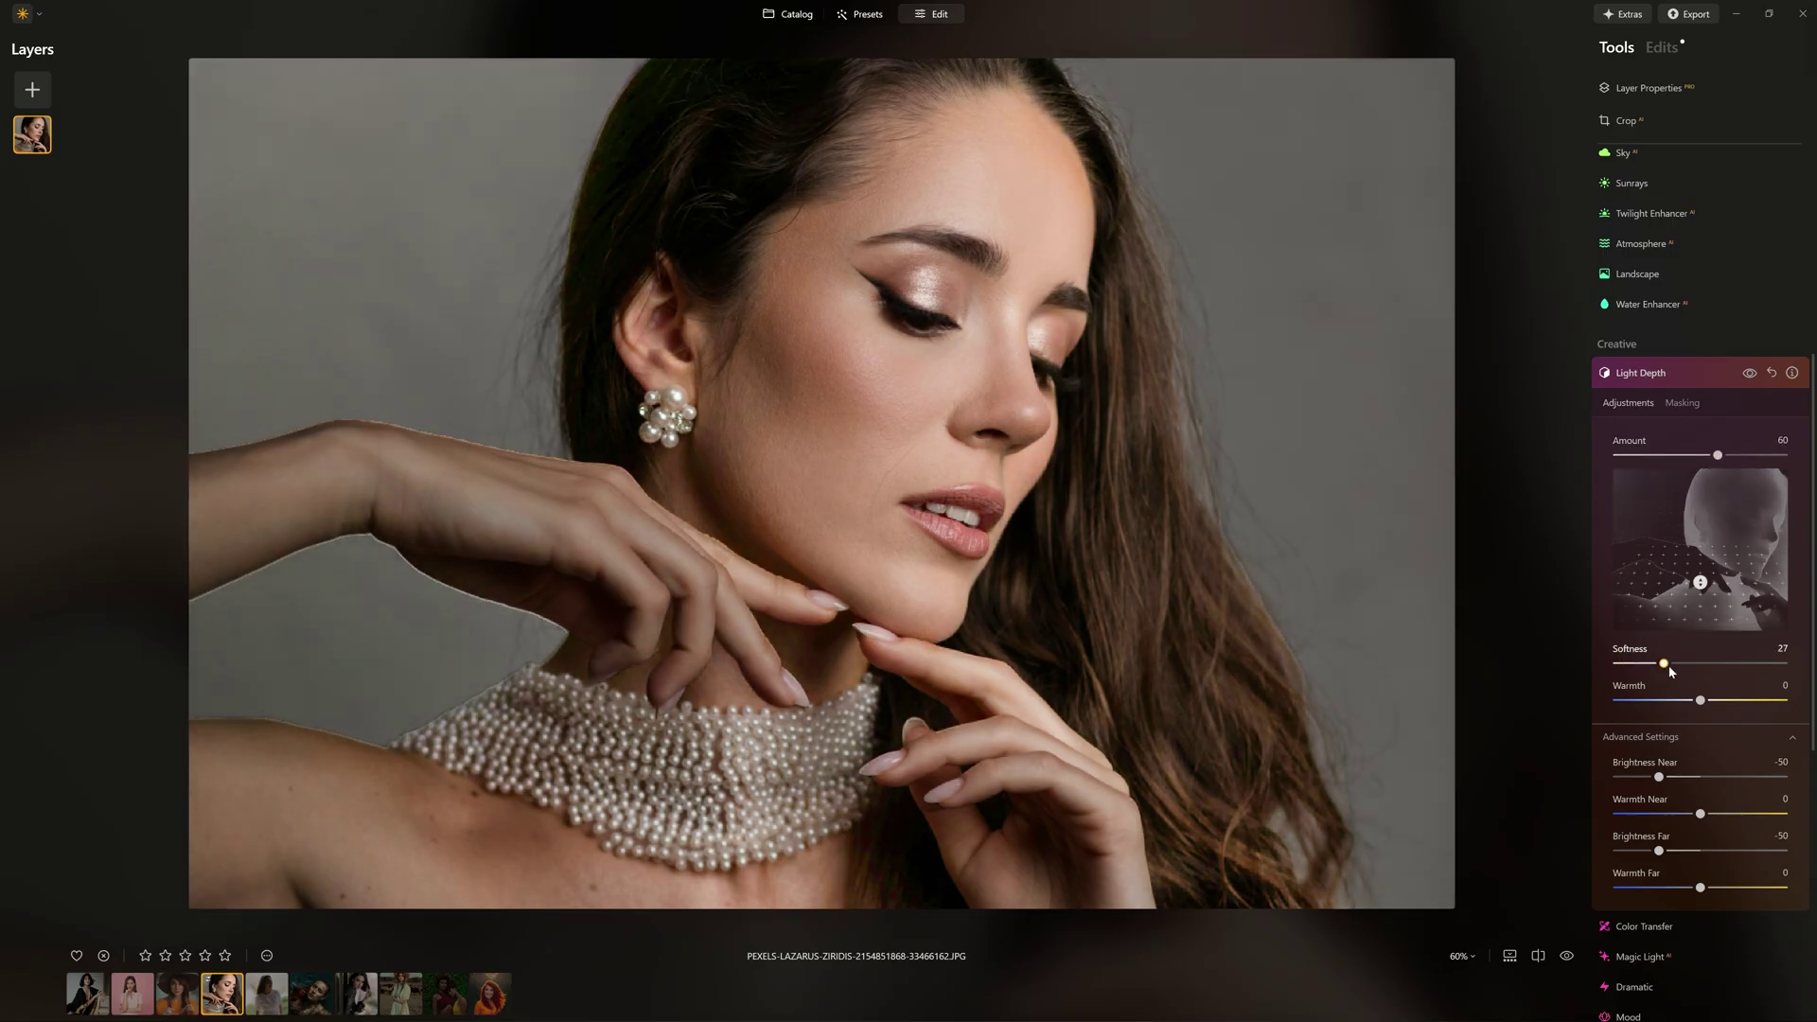
{"action": "scroll", "coordinate": [1678, 674], "scroll_direction": "down", "scroll_amount": 2}
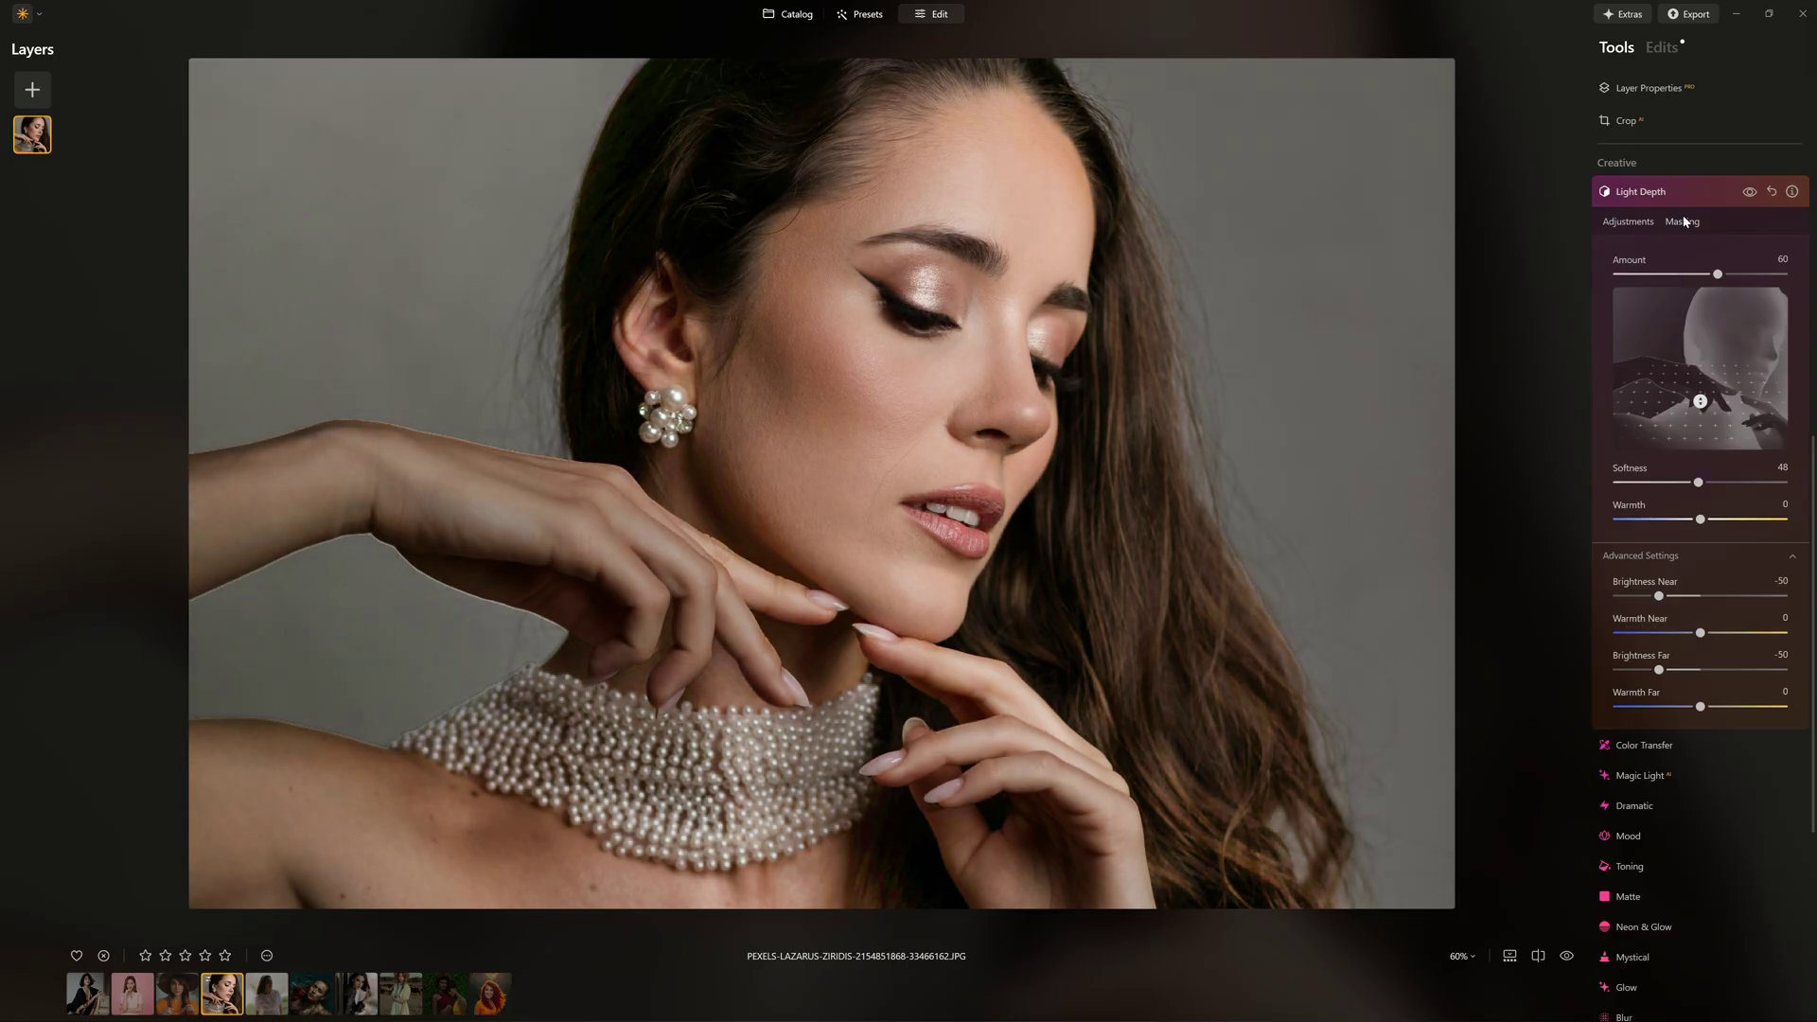
{"action": "left_click", "coordinate": [1681, 223]}
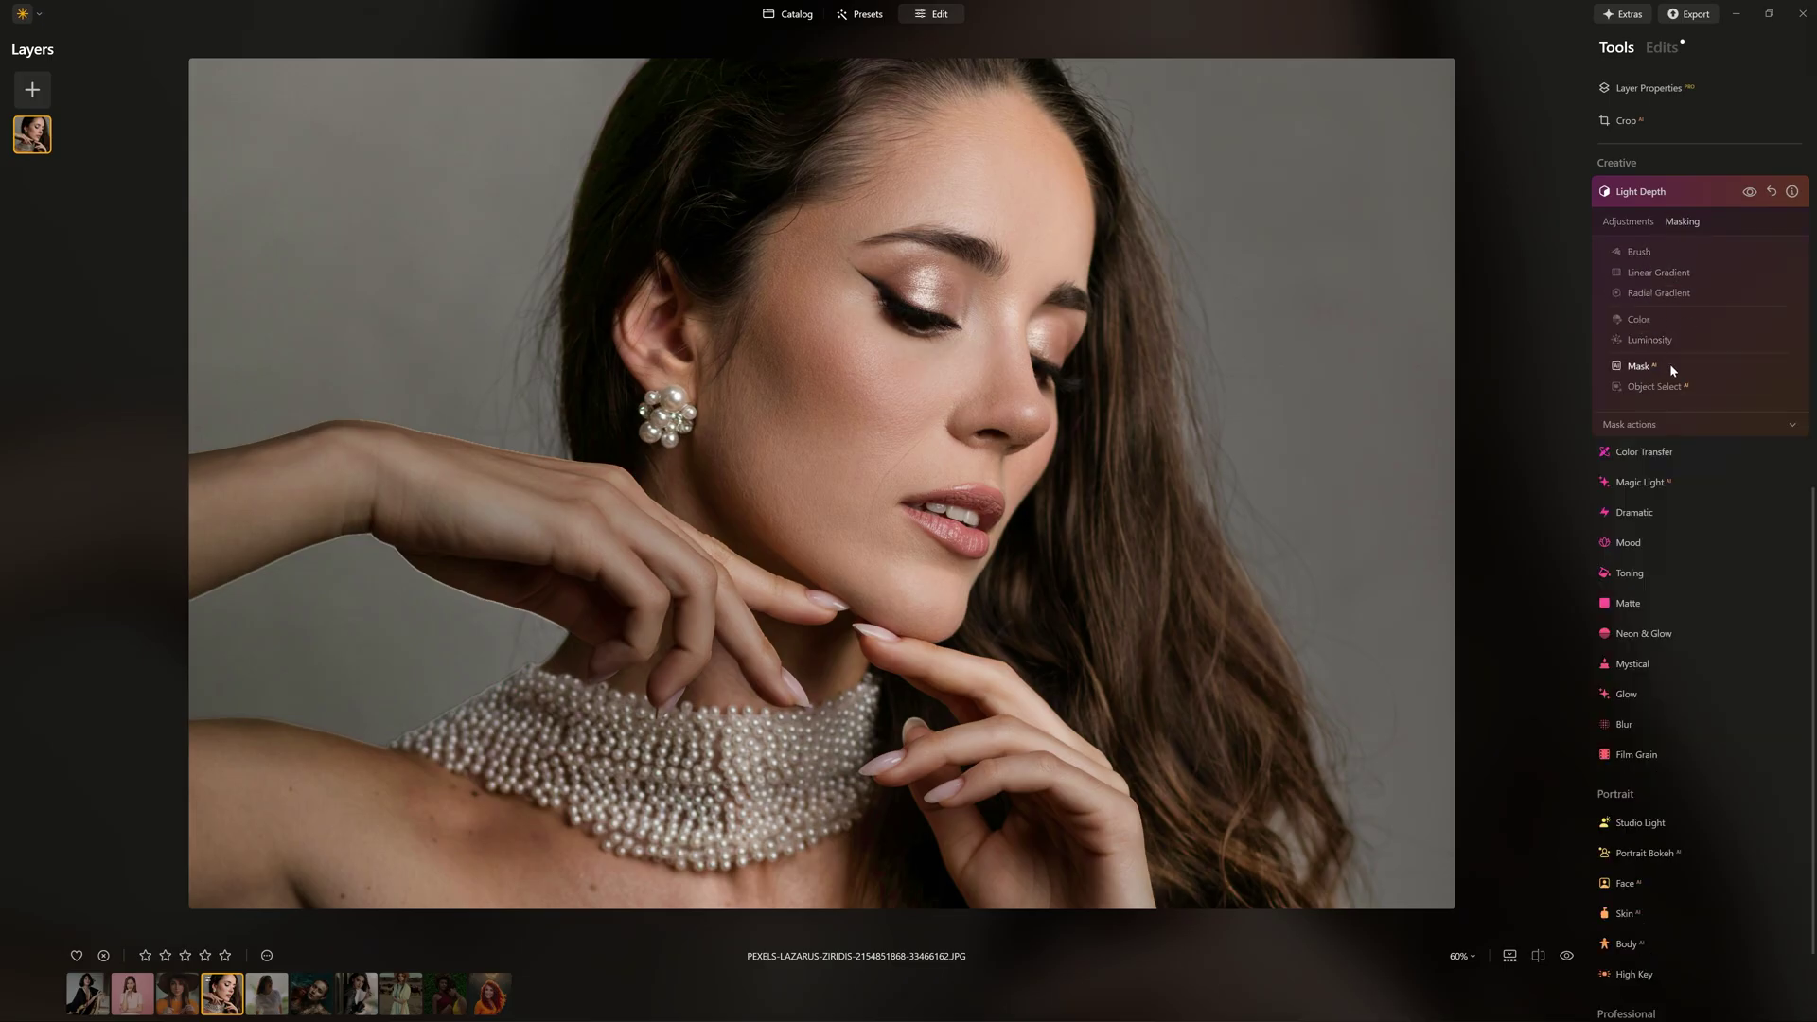
{"action": "left_click", "coordinate": [1647, 225]}
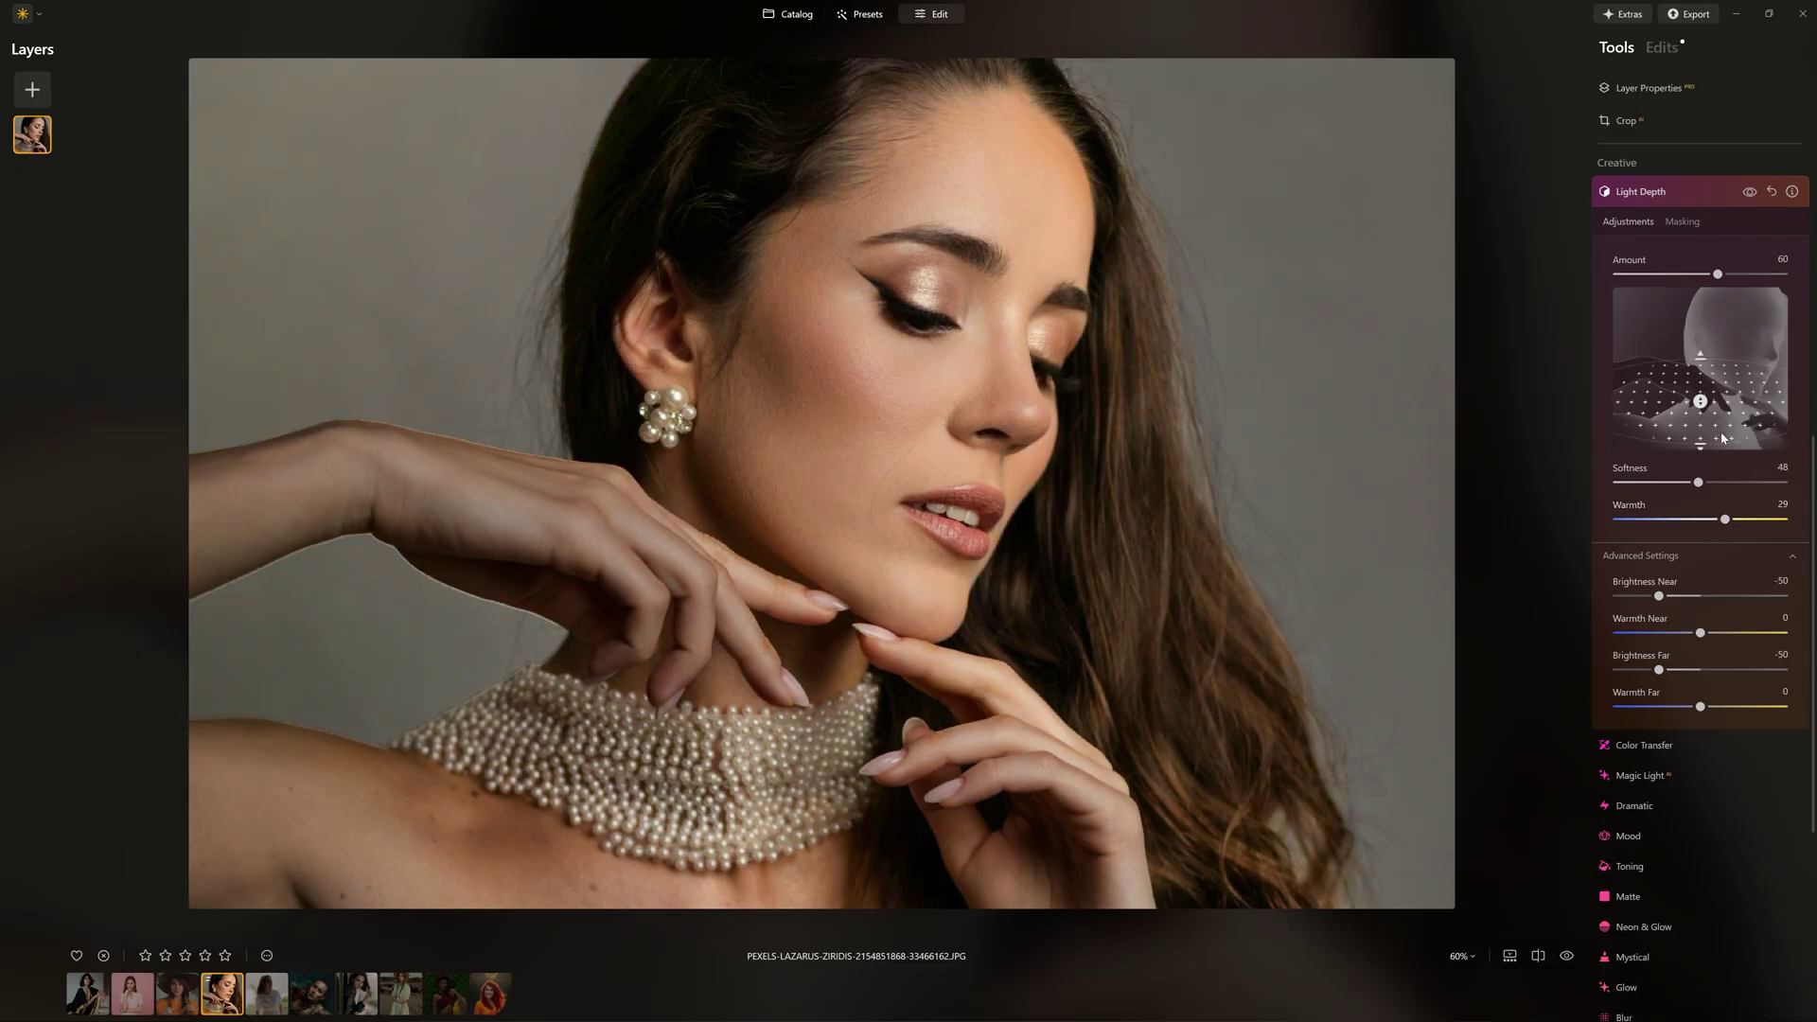
Nudge the light higher on the subject and fine-tune its softness and warmth
{"action": "mouse_move", "coordinate": [1700, 401]}
{"action": "left_mouse_down"}
{"action": "mouse_move", "coordinate": [1702, 363]}
{"action": "mouse_move", "coordinate": [1701, 416]}
{"action": "left_mouse_up"}
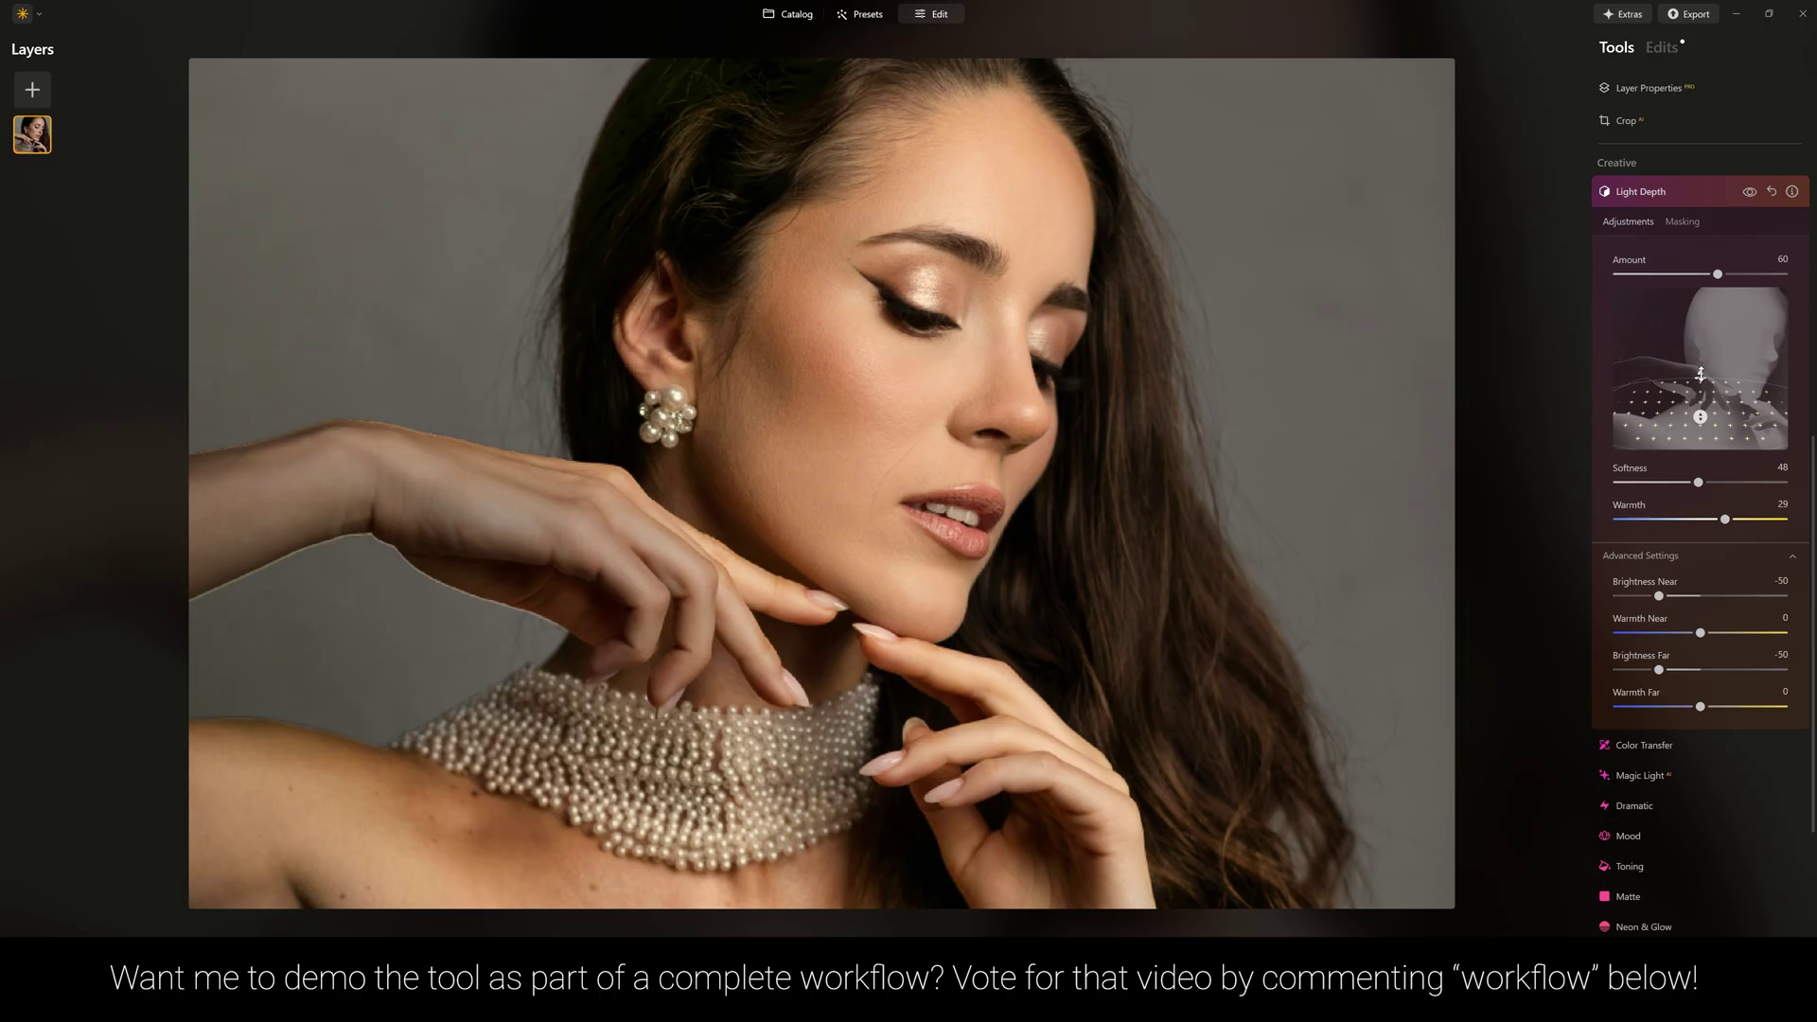
{"action": "left_click_drag", "start_coordinate": [1682, 483], "coordinate": [1721, 522]}
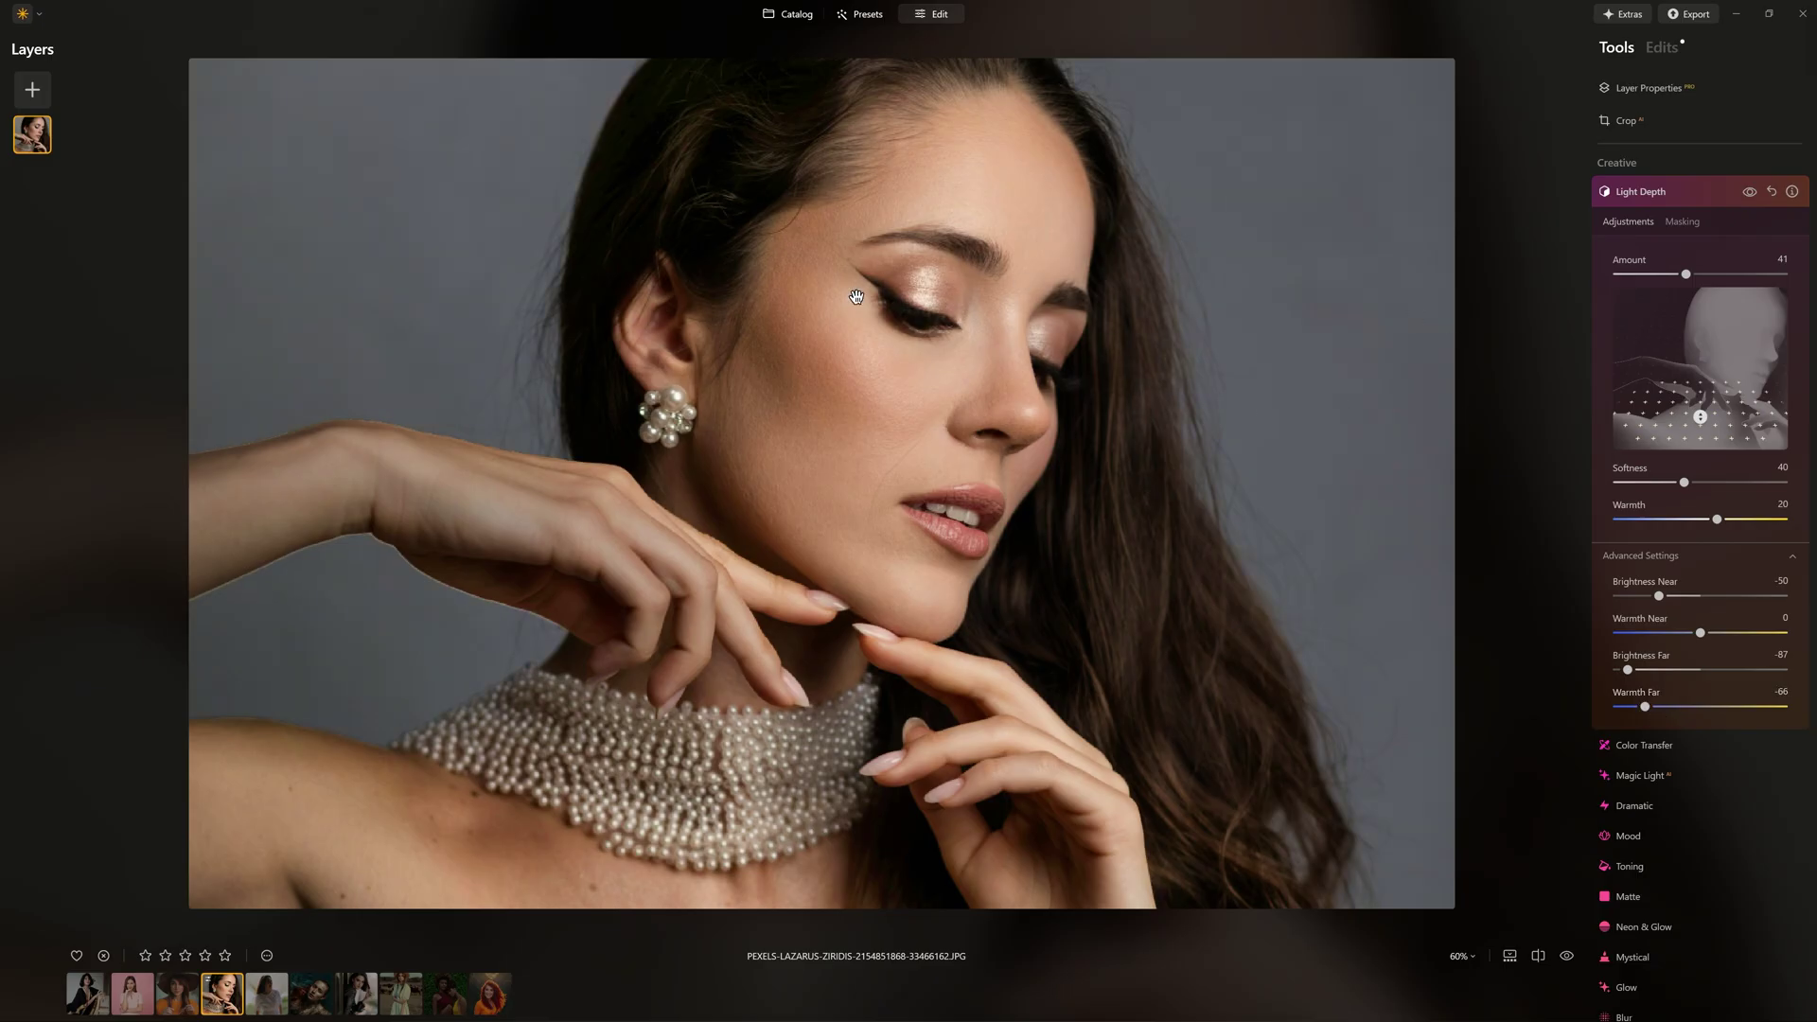
{"action": "left_click", "coordinate": [1752, 194]}
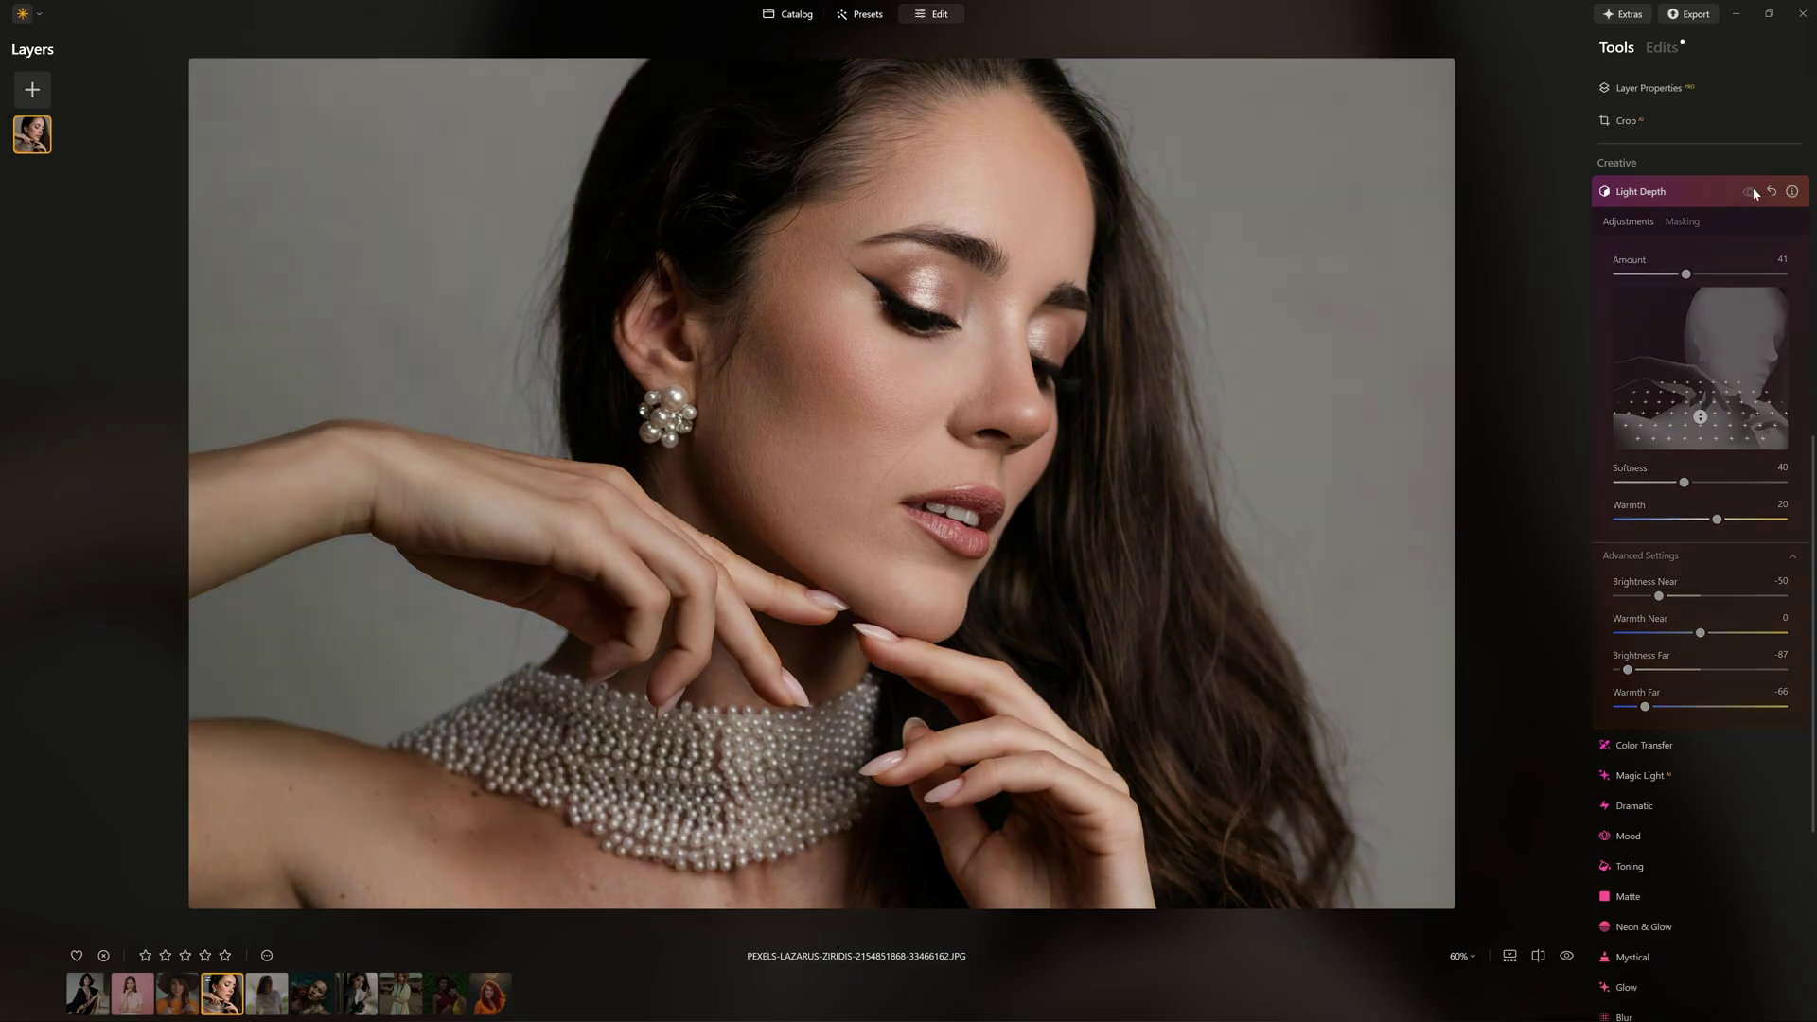
{"action": "left_click", "coordinate": [1752, 193]}
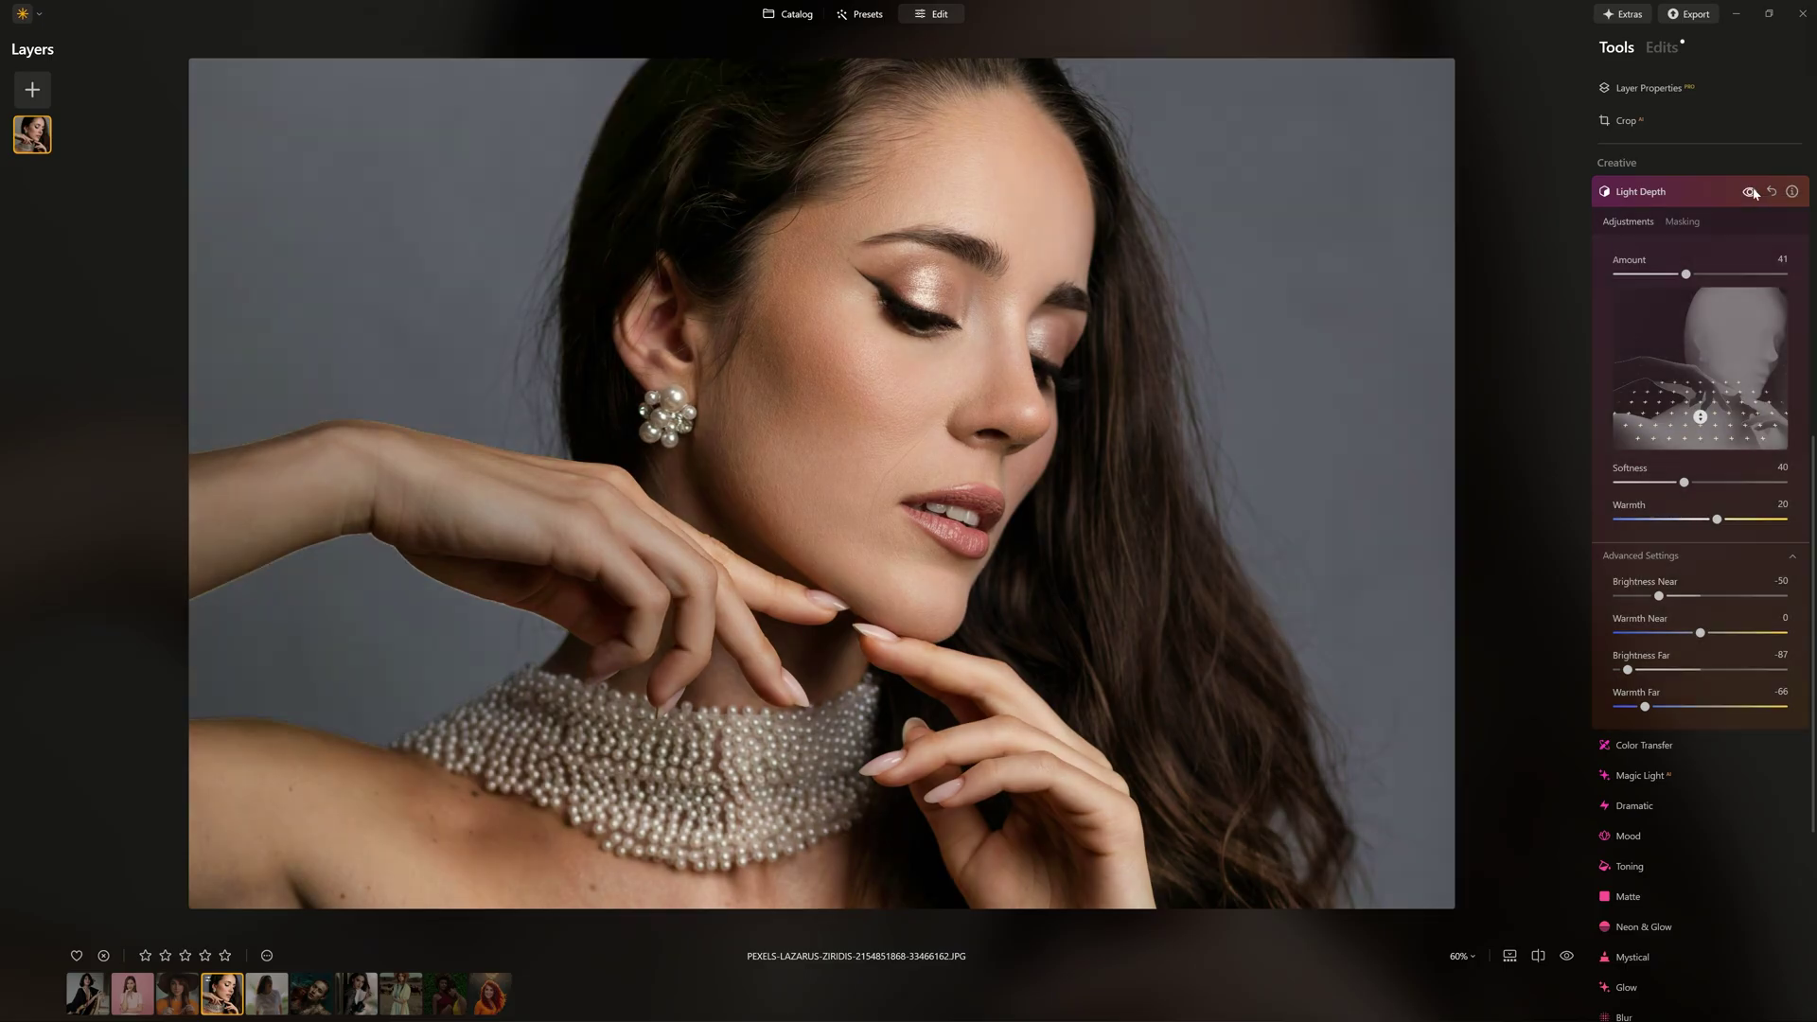
{"action": "left_click", "coordinate": [1752, 193]}
{"action": "left_click", "coordinate": [1752, 194]}
{"action": "left_click", "coordinate": [1749, 193]}
{"action": "left_click", "coordinate": [1747, 193]}
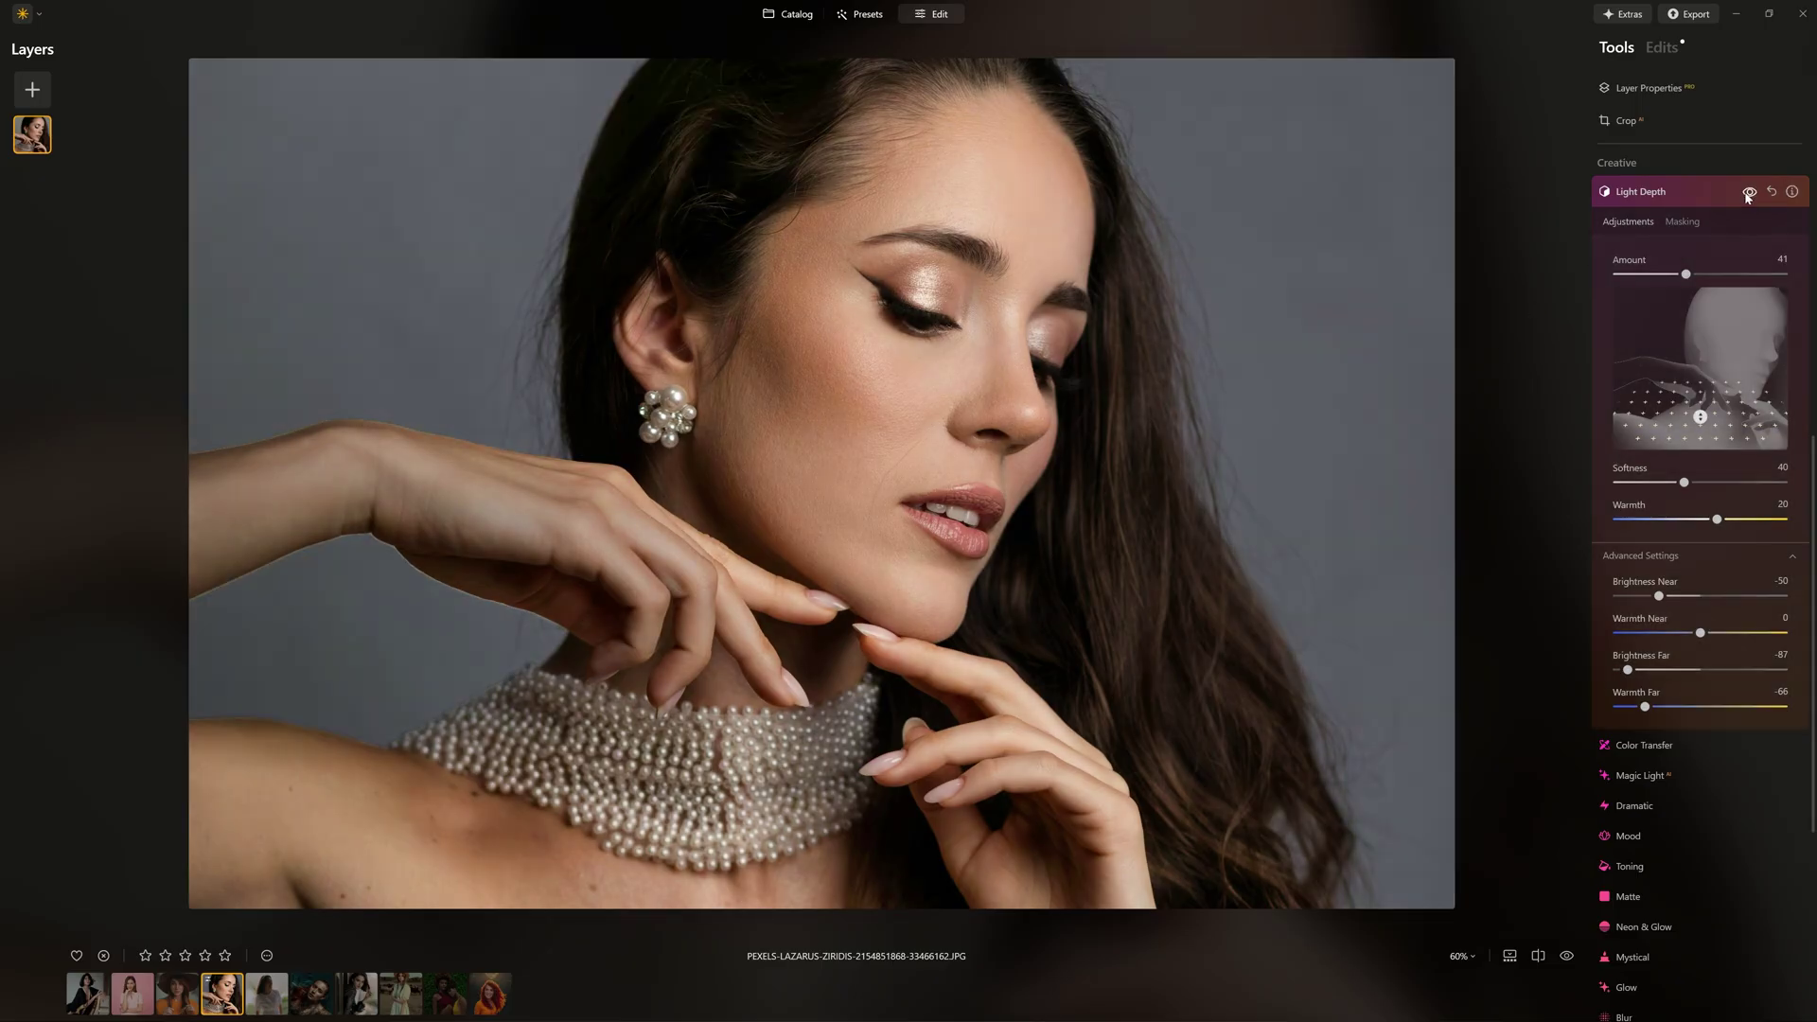